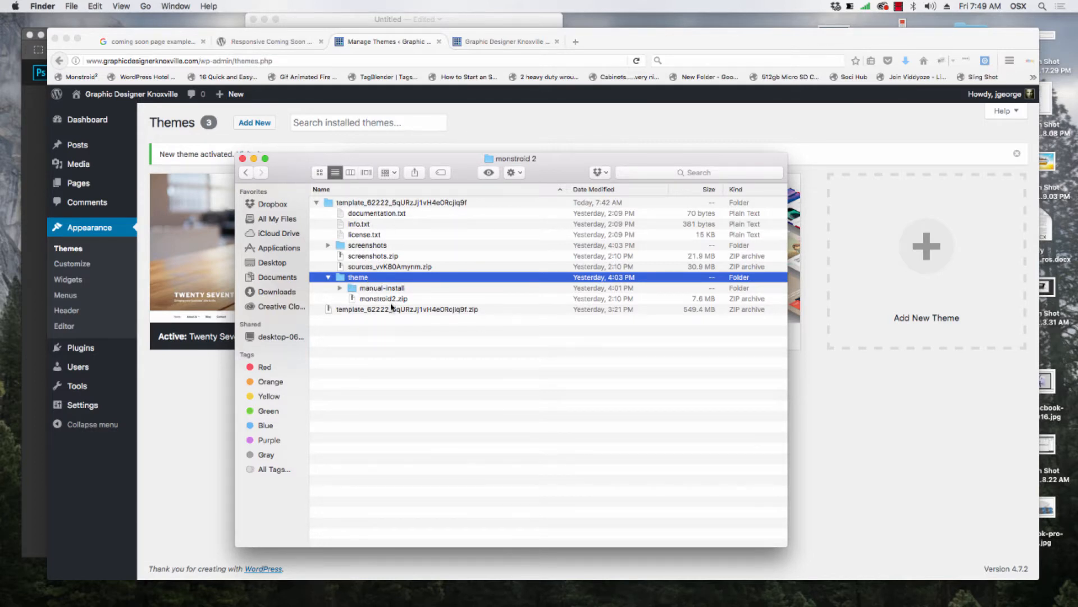
- View the live site's front page with the currently active Twenty Seventeen theme
left_click(230, 408)
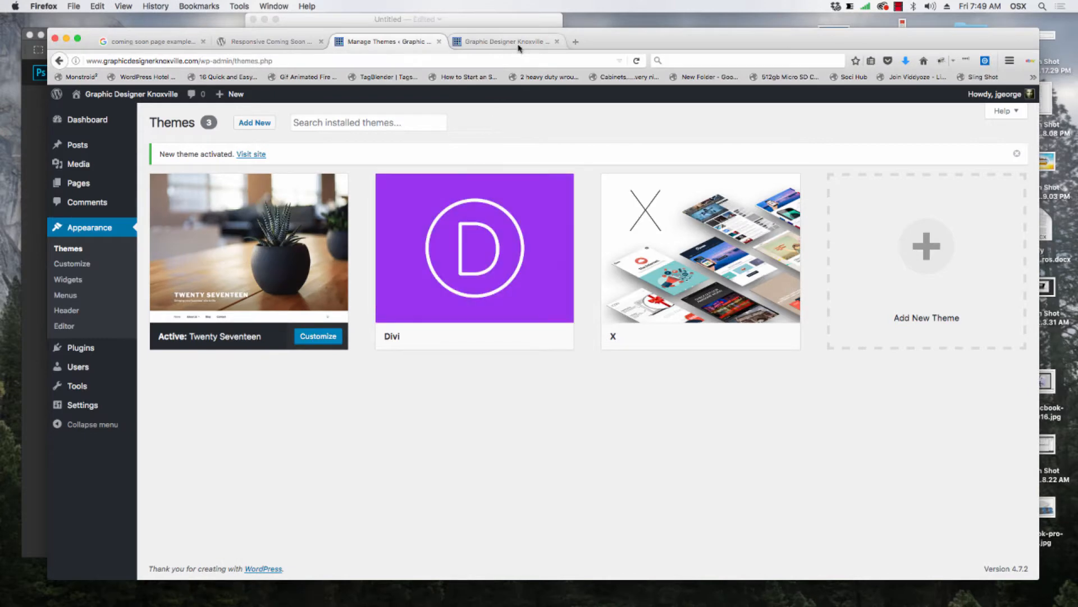
left_click(519, 48)
scroll(405, 328, "down", 10)
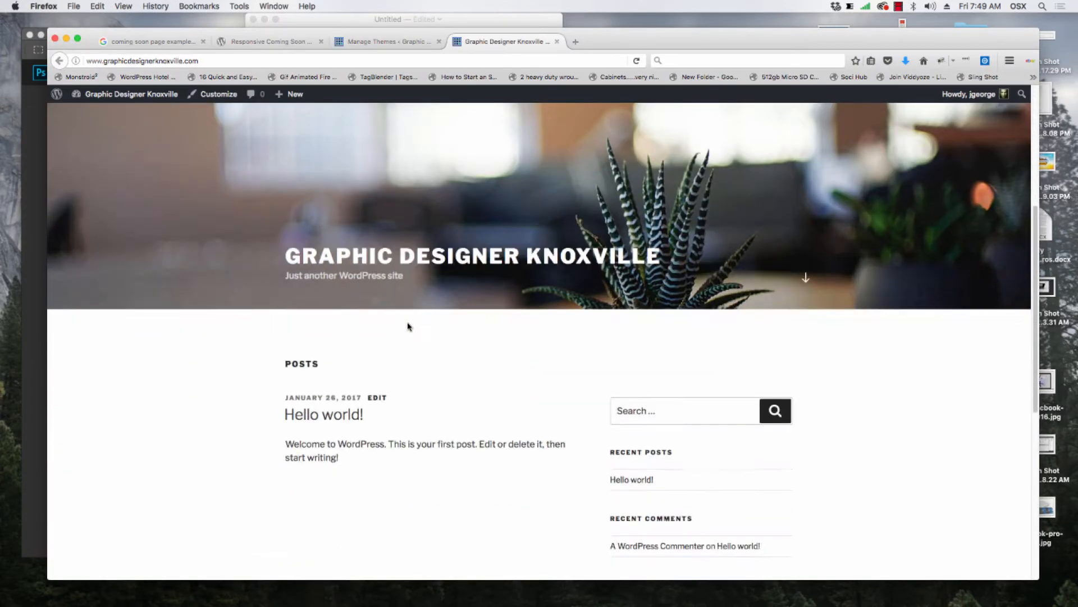
scroll(408, 326, "up", 10)
scroll(409, 326, "up", 1)
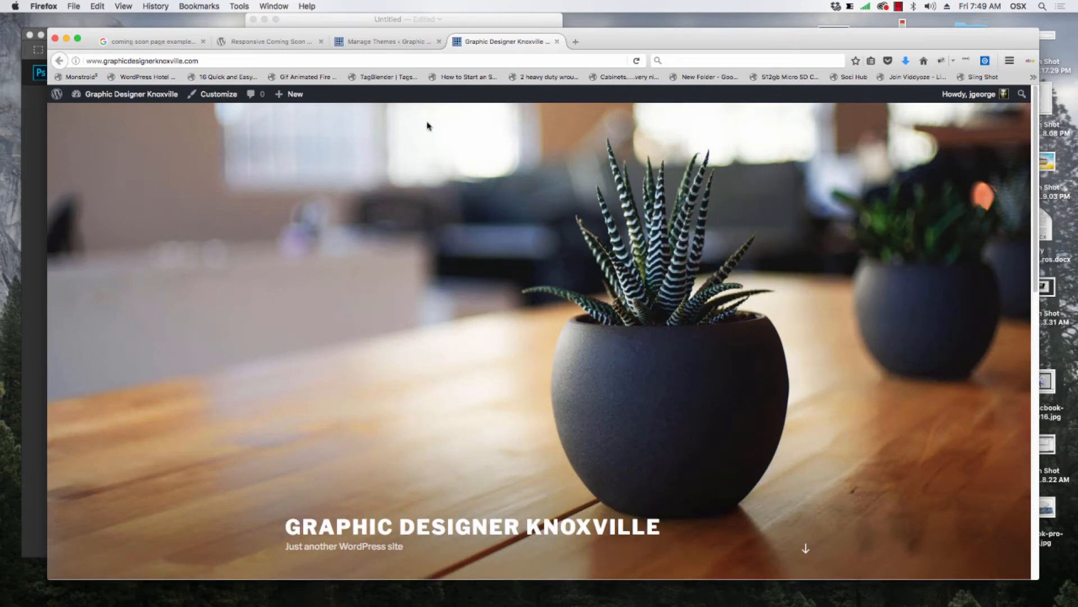
- Open the theme upload form in the WordPress admin's Add Themes page
left_click(406, 42)
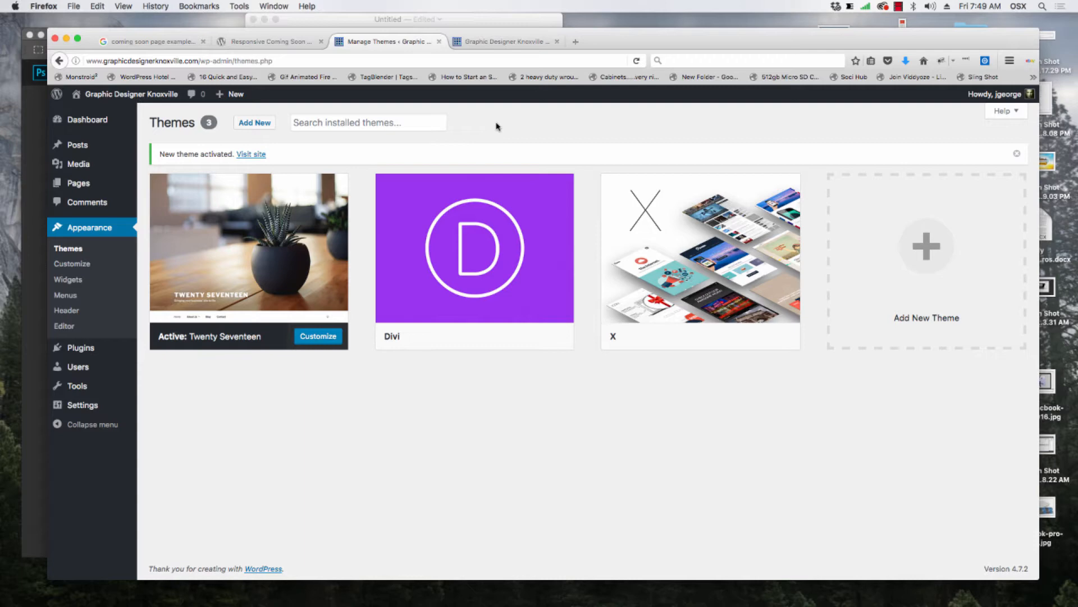
left_click(257, 125)
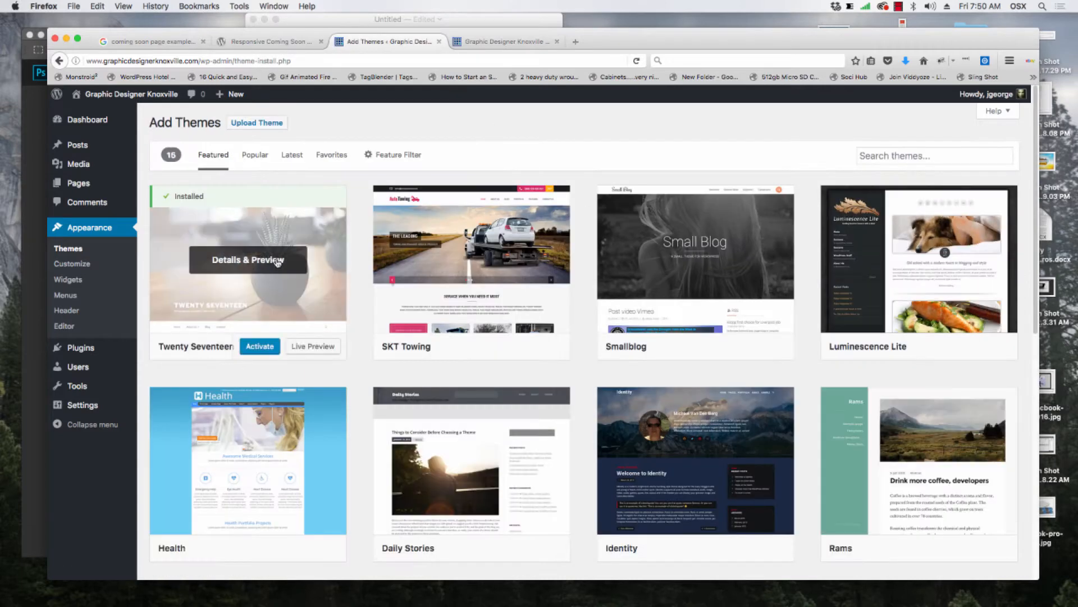
left_click(272, 123)
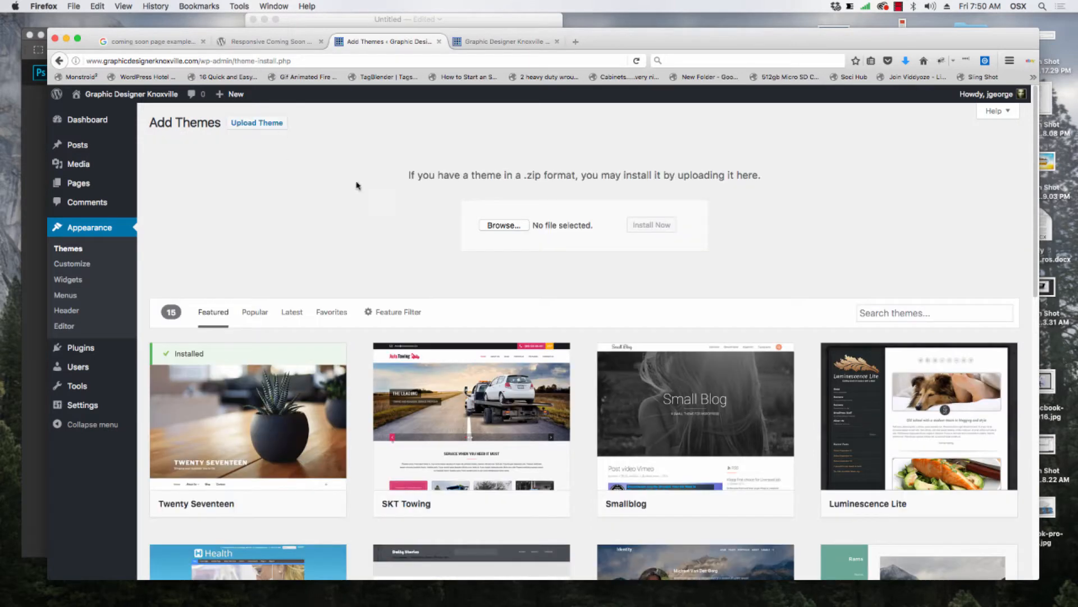
- Select monstroid2.zip from the theme folder inside Dropbox's monstroid 2 template folder and install it as a theme
left_click(488, 224)
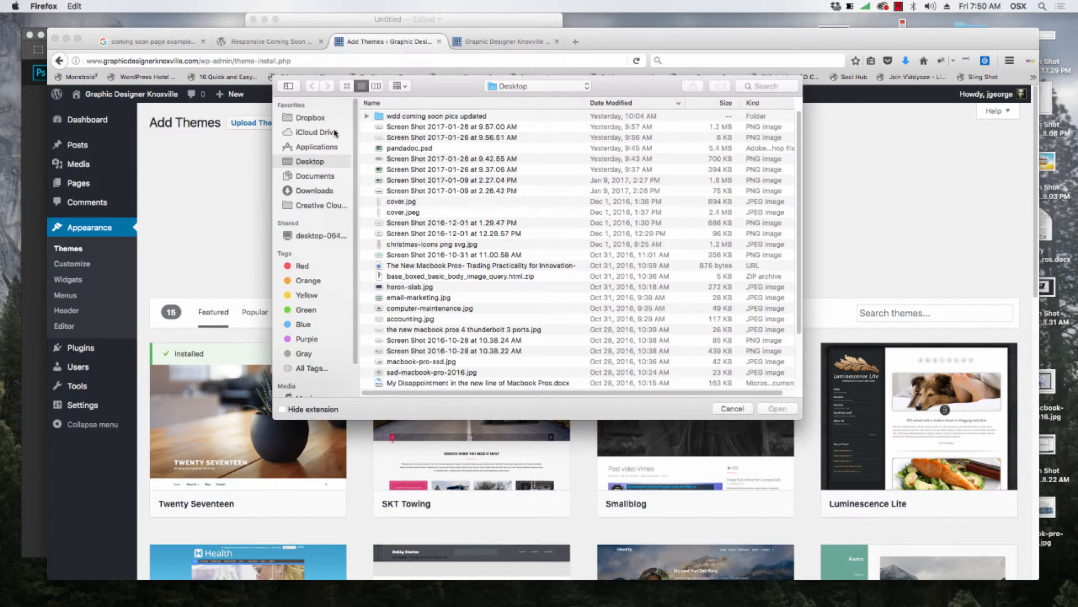
left_click(321, 118)
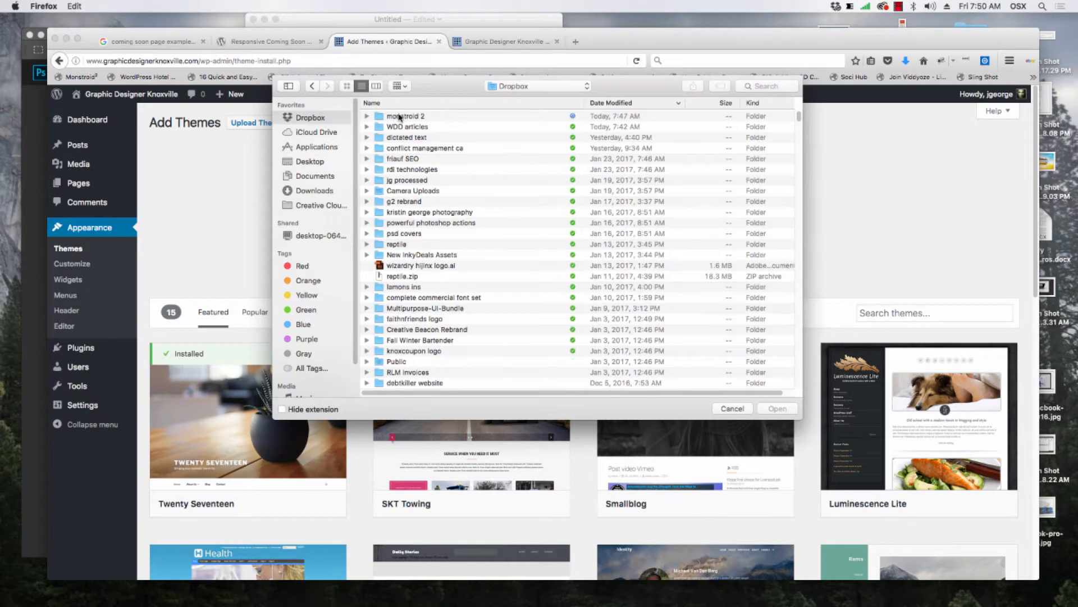
double_click(399, 116)
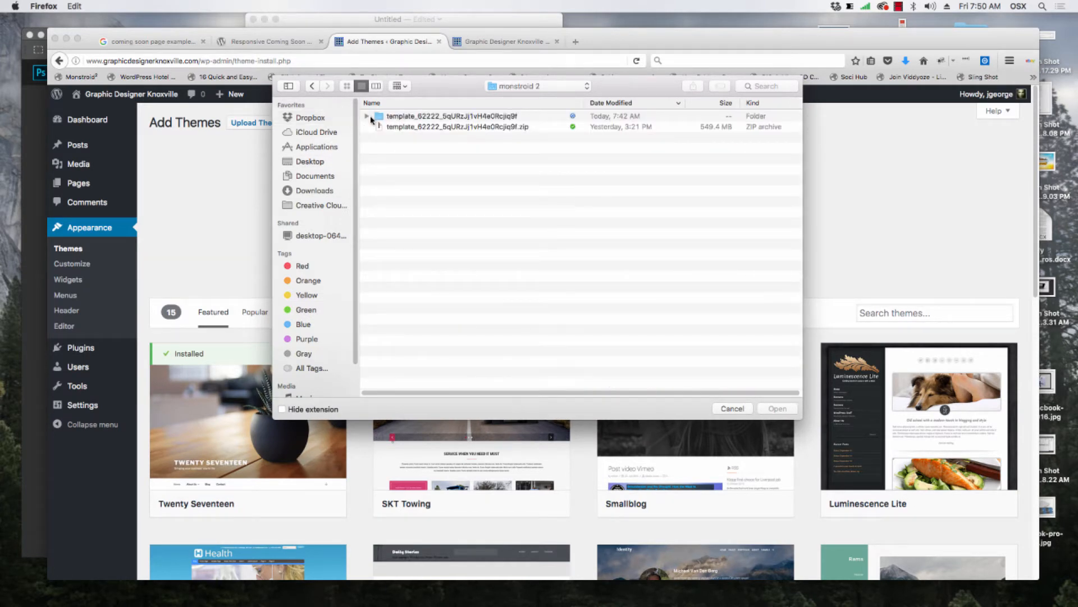
left_click(368, 116)
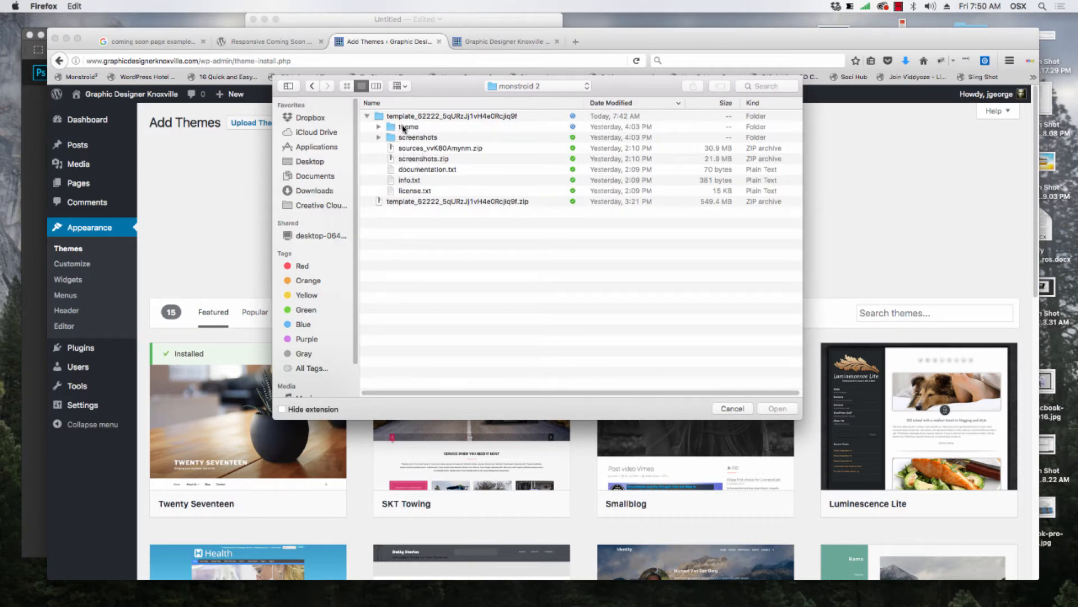
double_click(403, 127)
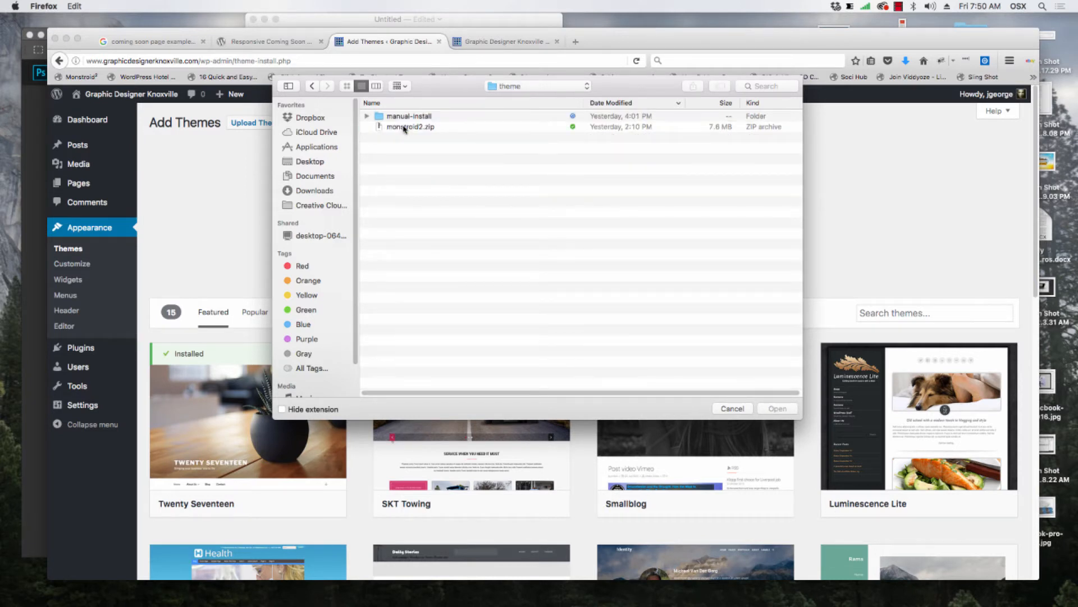
left_click(405, 128)
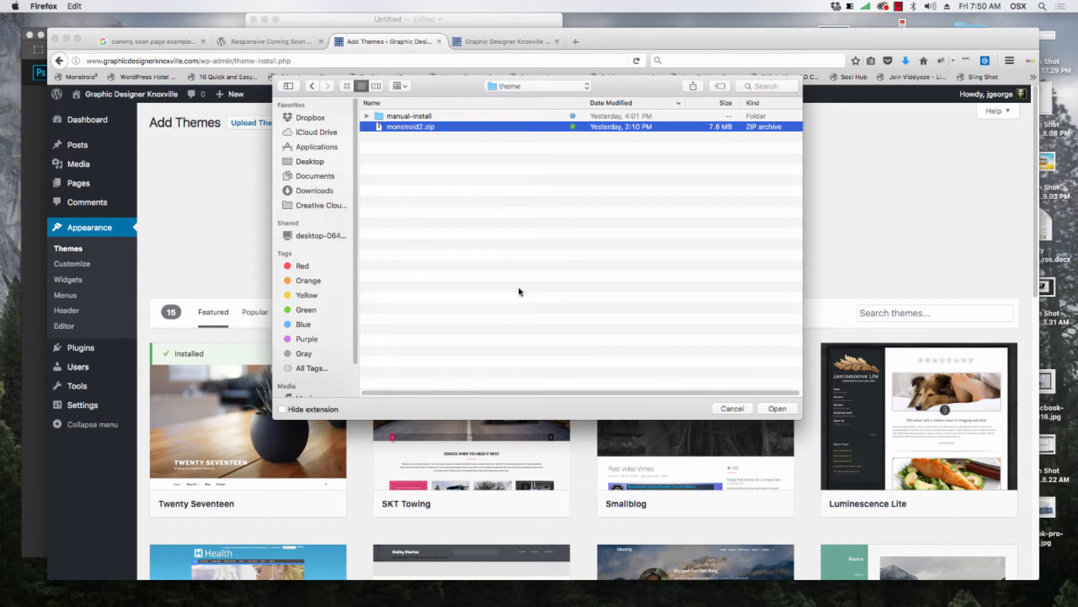
left_click(767, 411)
left_click(670, 226)
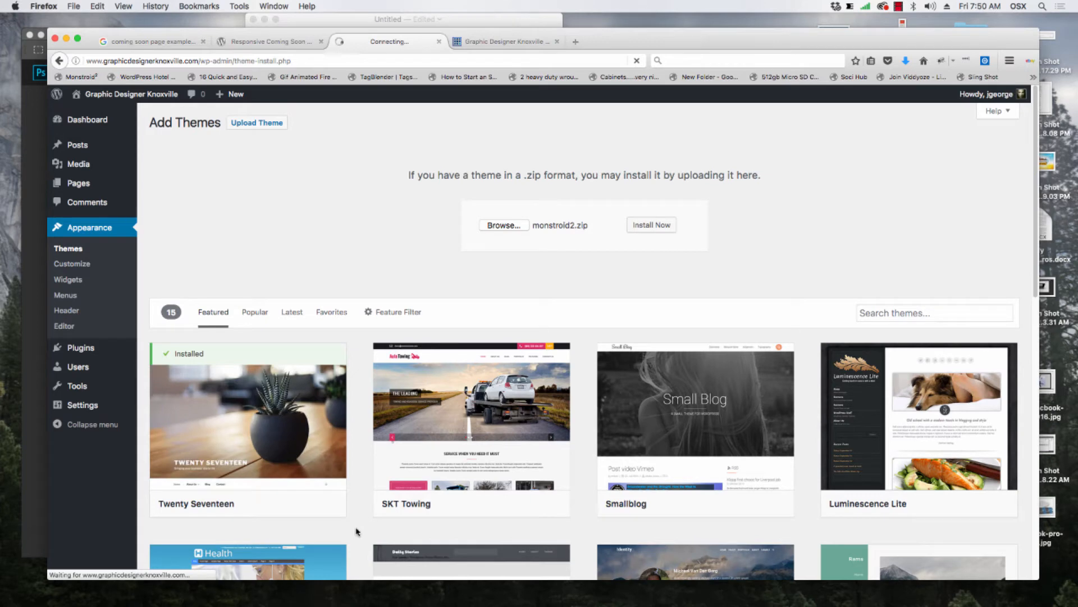
- Activate the newly installed Monstroid2 theme
key("super+Tab")
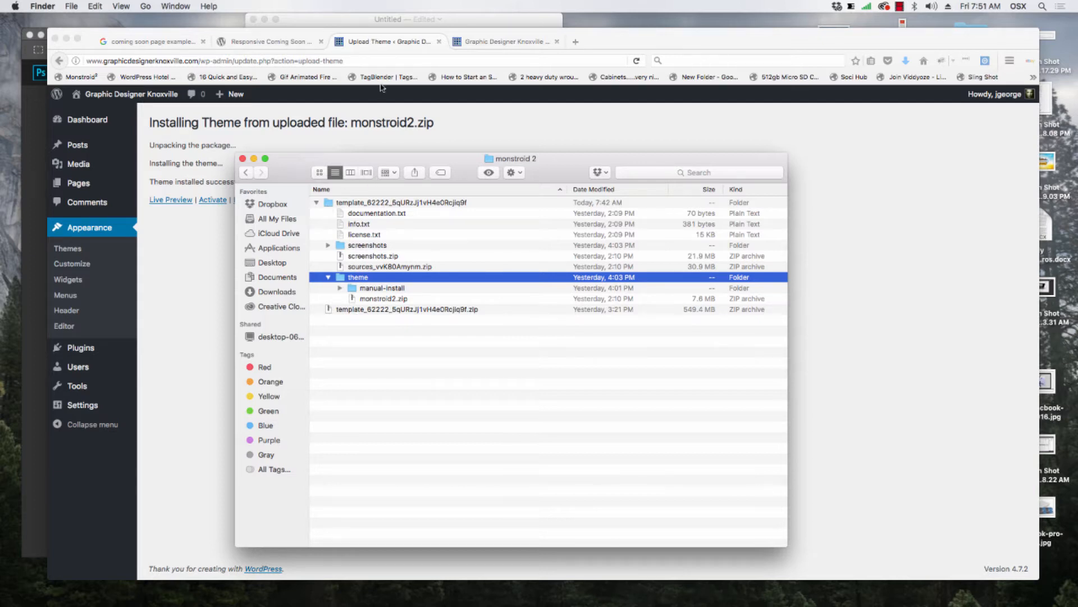
left_click(563, 124)
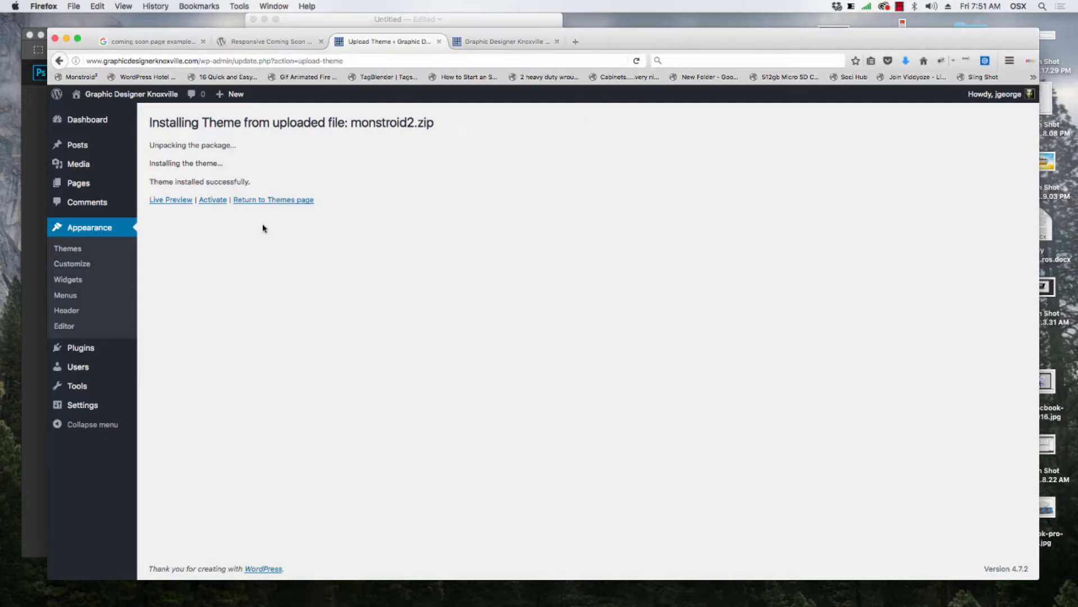
left_click(211, 202)
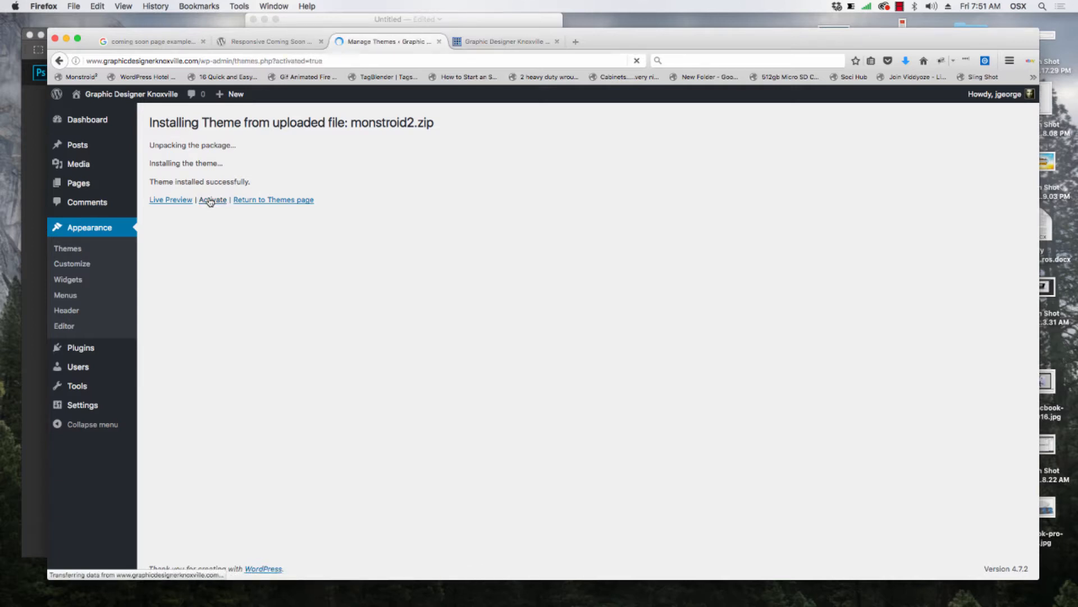
mouse_move(186, 262)
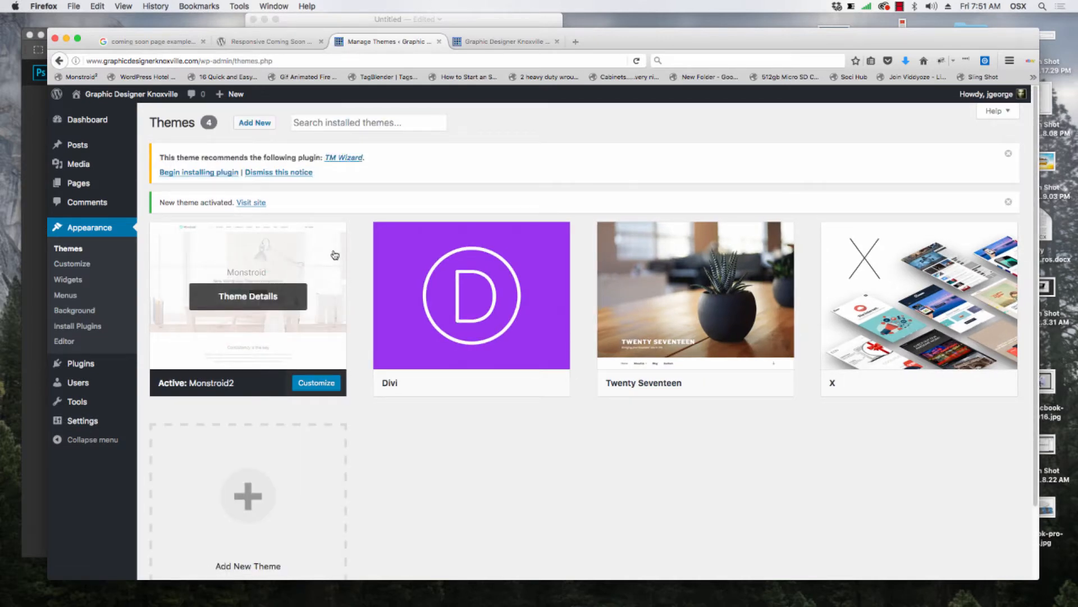
- Reload the live site's front page to check it with the Monstroid2 theme
left_click(533, 42)
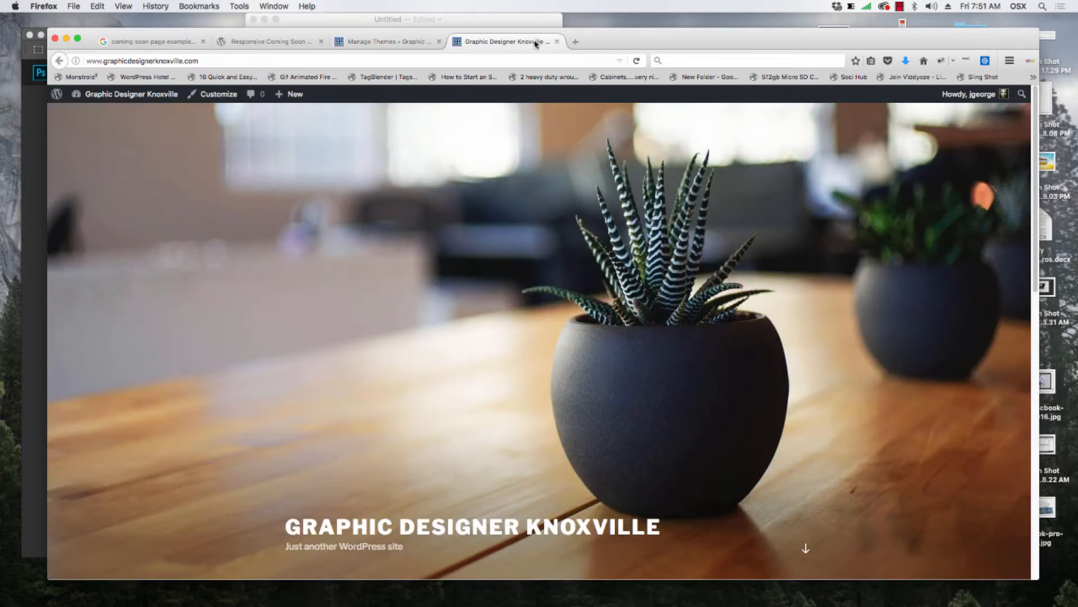
key("super+r")
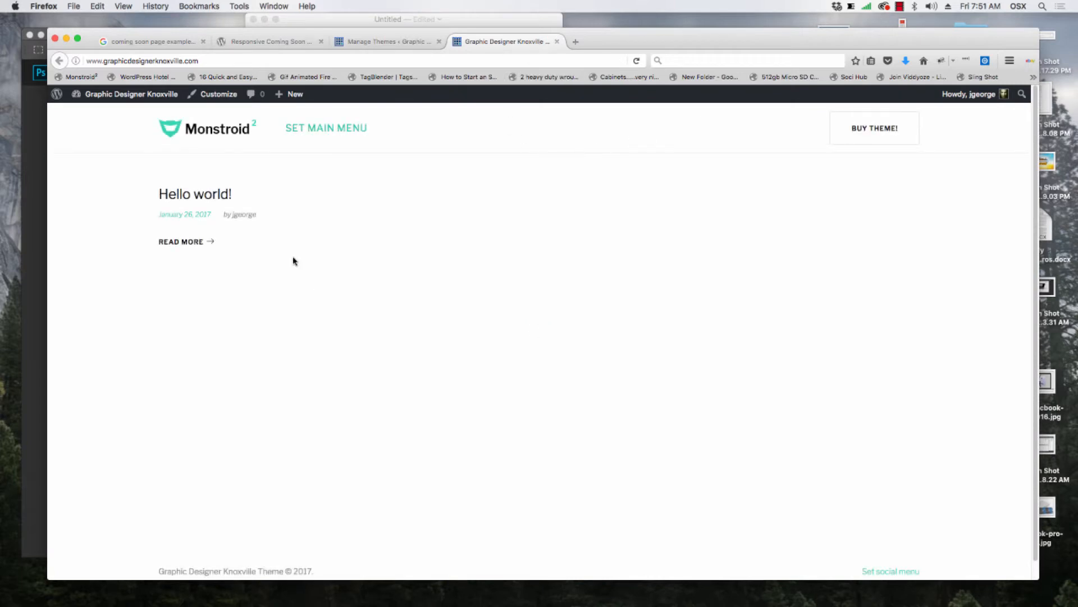
- Install the TM Wizard plugin recommended by the Monstroid2 theme
left_click(374, 41)
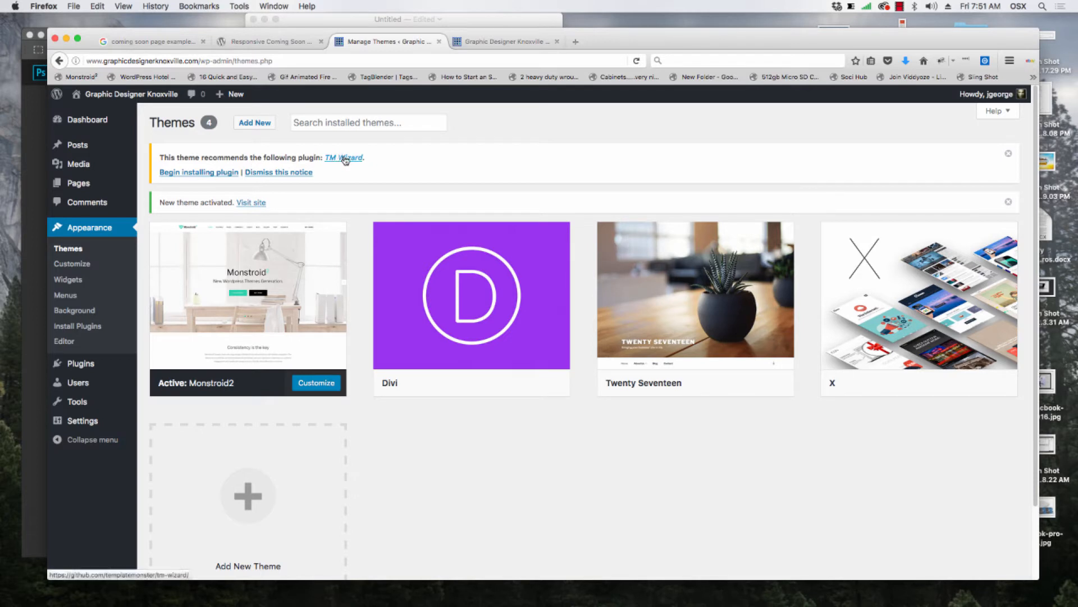
left_click(208, 174)
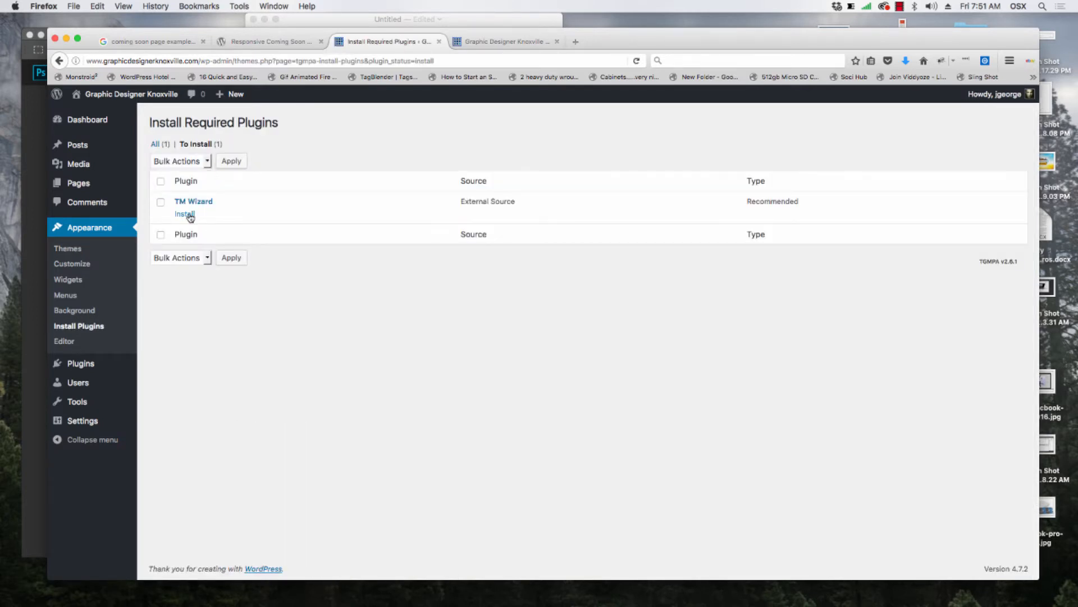
left_click(189, 215)
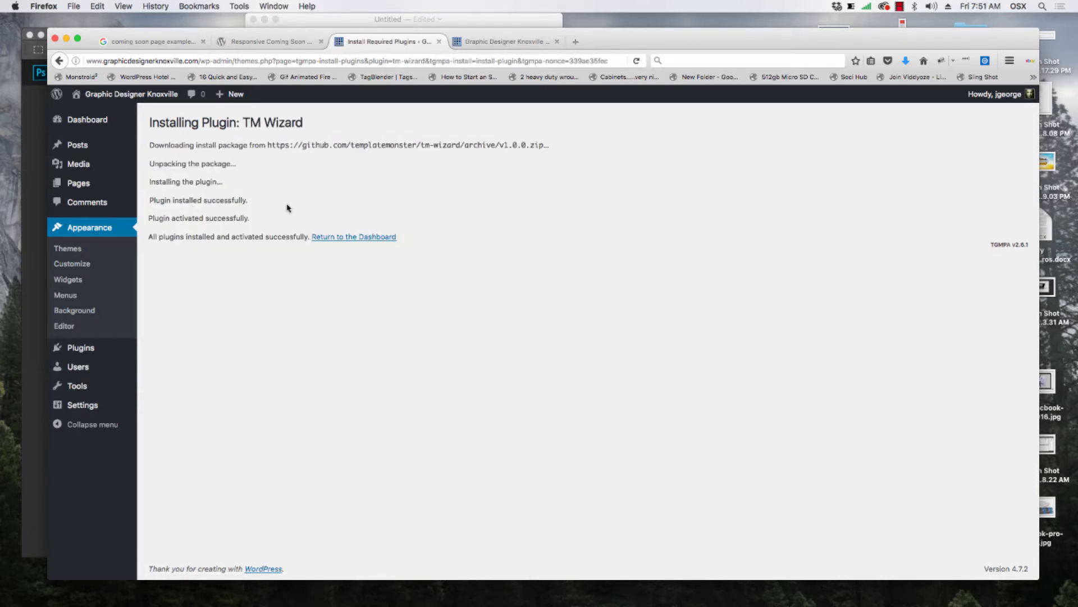
- Start the Monstroid2 installation wizard from the Dashboard and proceed past the system information to the skin selection
left_click(329, 237)
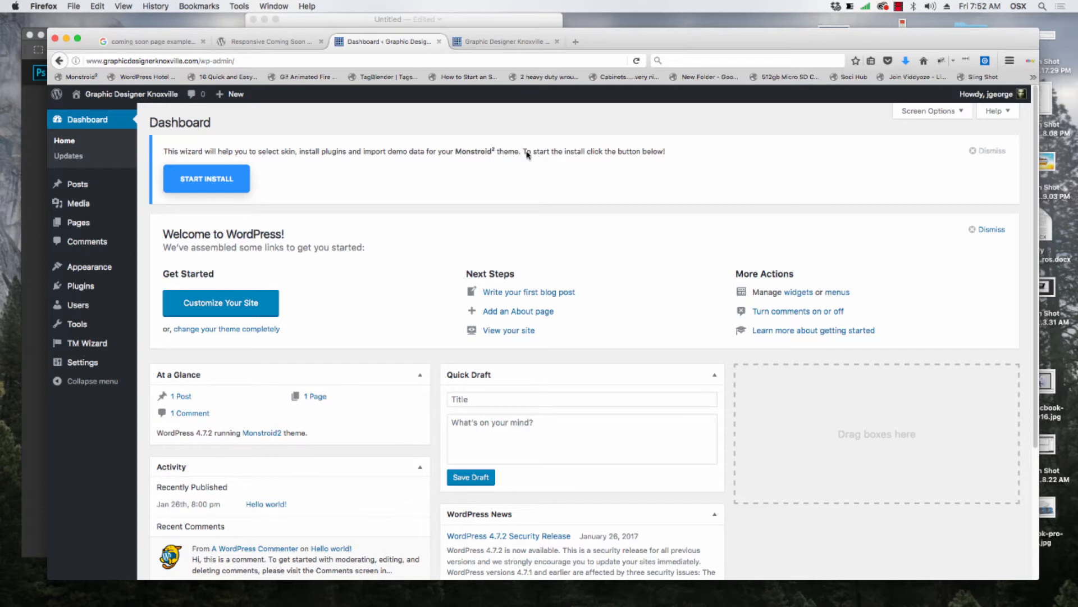
left_click(218, 184)
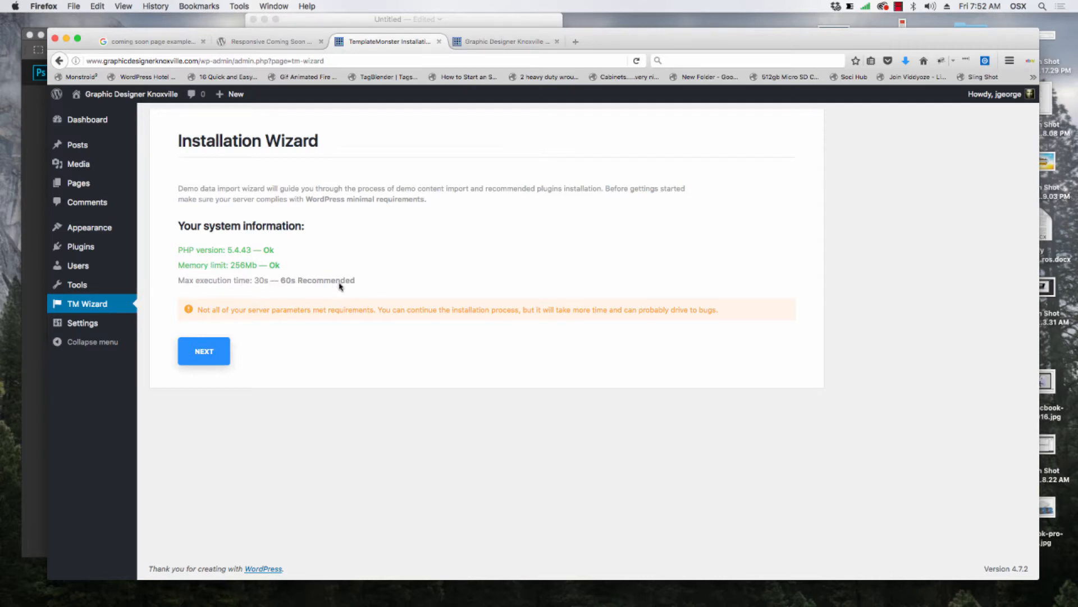
left_click(202, 366)
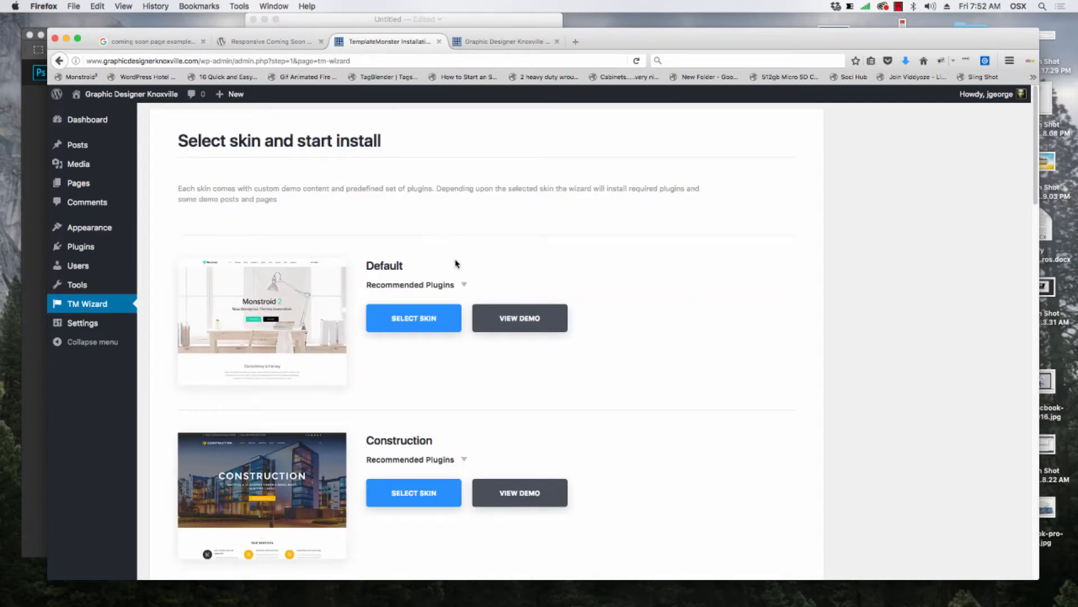
- Look through the available Monstroid2 skins, from Default down to Resto and back up
scroll(458, 260, "down", 10)
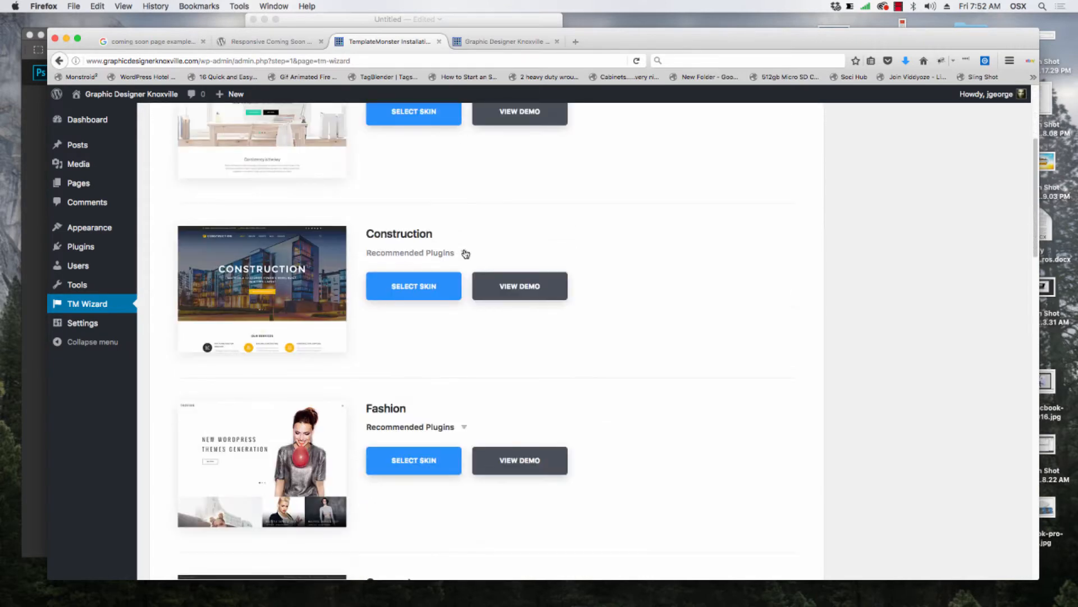
scroll(465, 254, "down", 15)
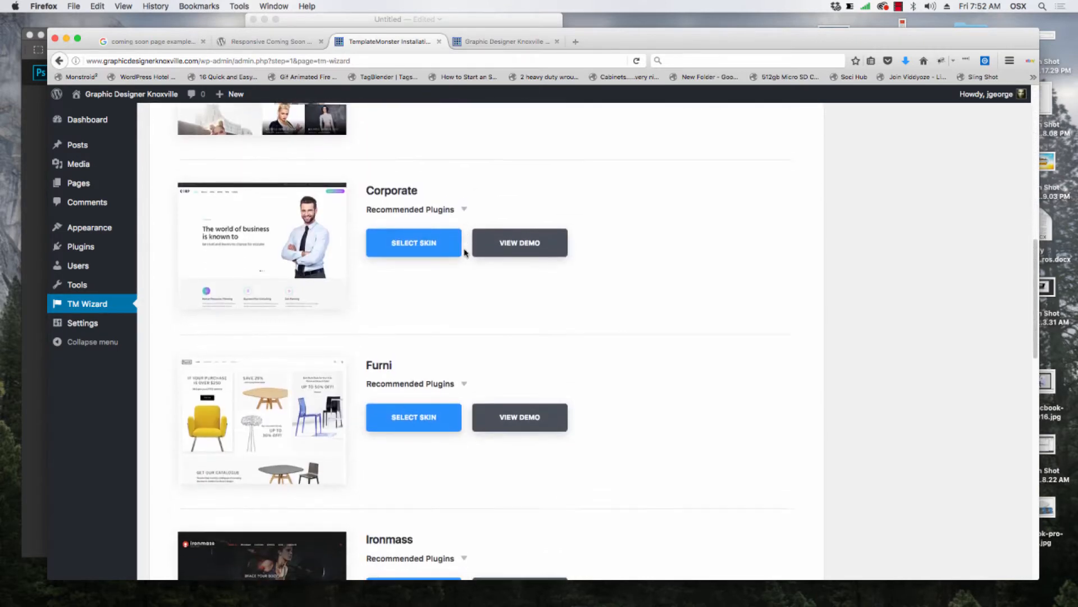
scroll(466, 254, "down", 10)
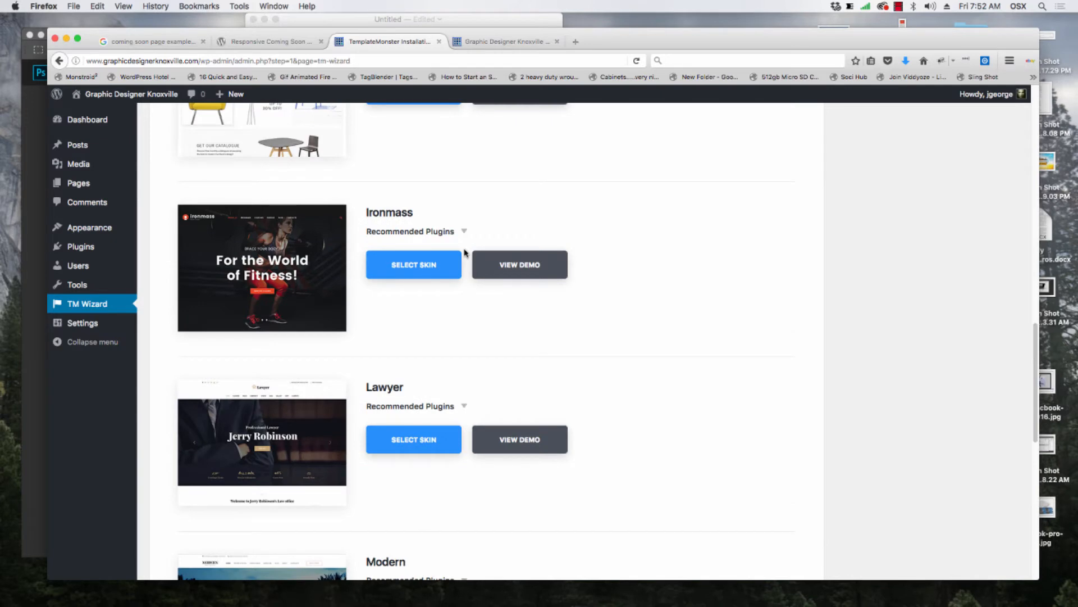
scroll(465, 254, "down", 11)
scroll(465, 254, "up", 3)
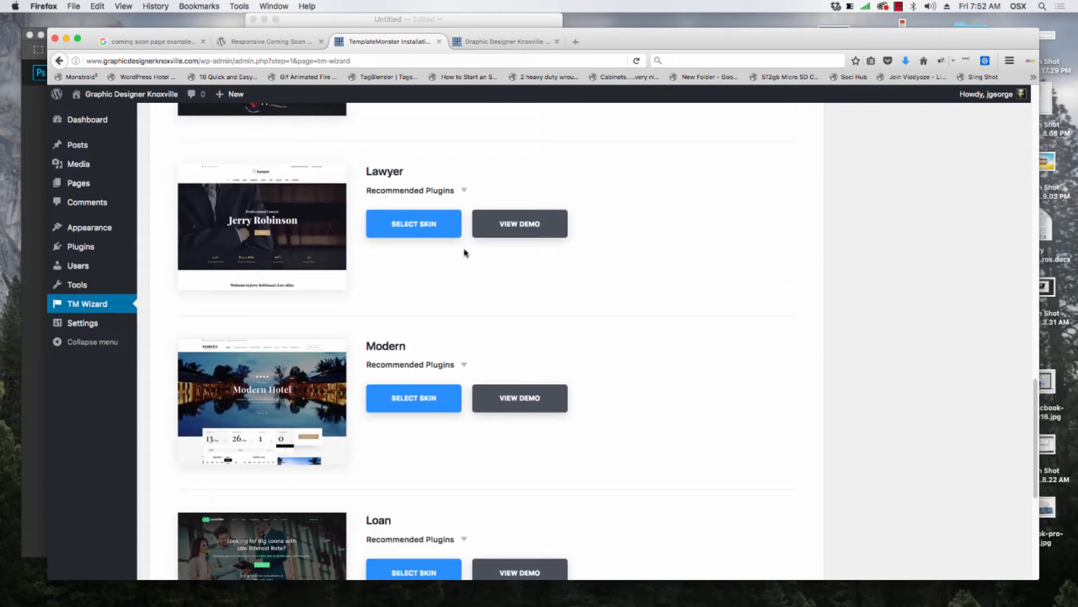
scroll(400, 291, "down", 12)
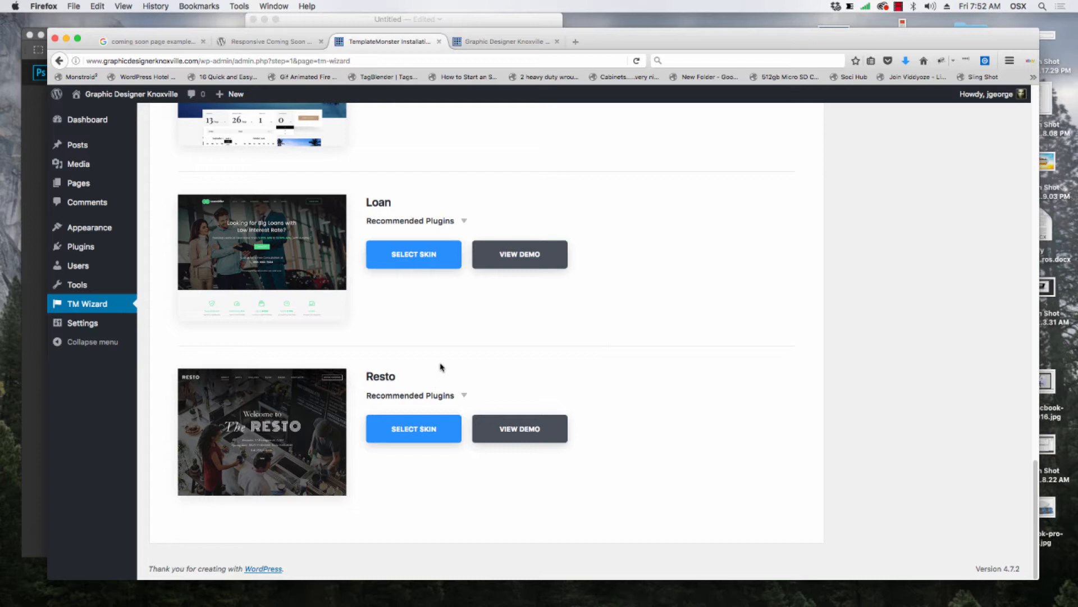
scroll(294, 381, "up", 5)
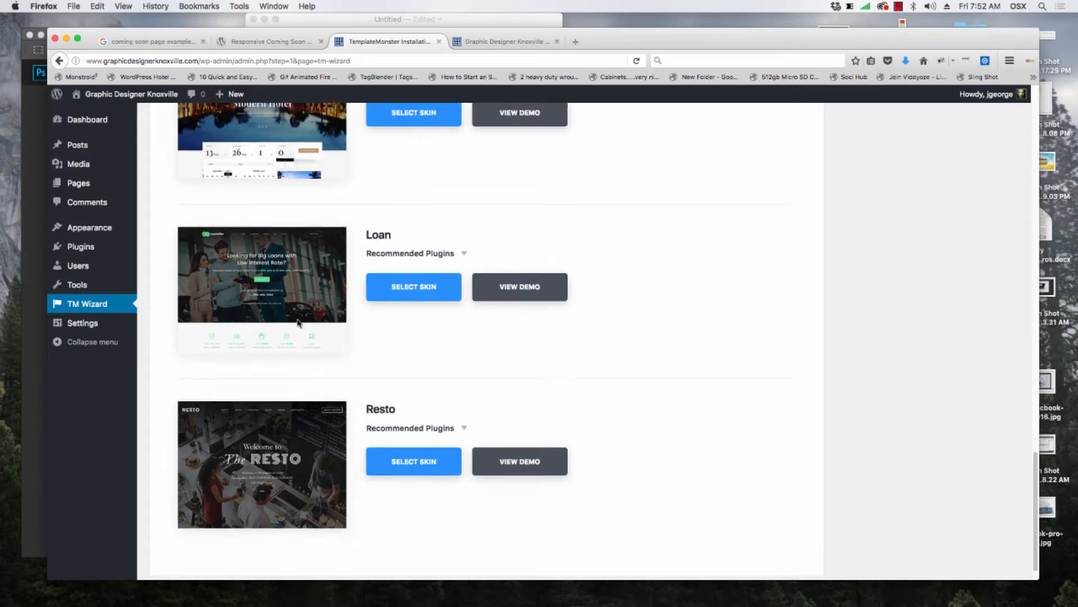
scroll(278, 342, "up", 1)
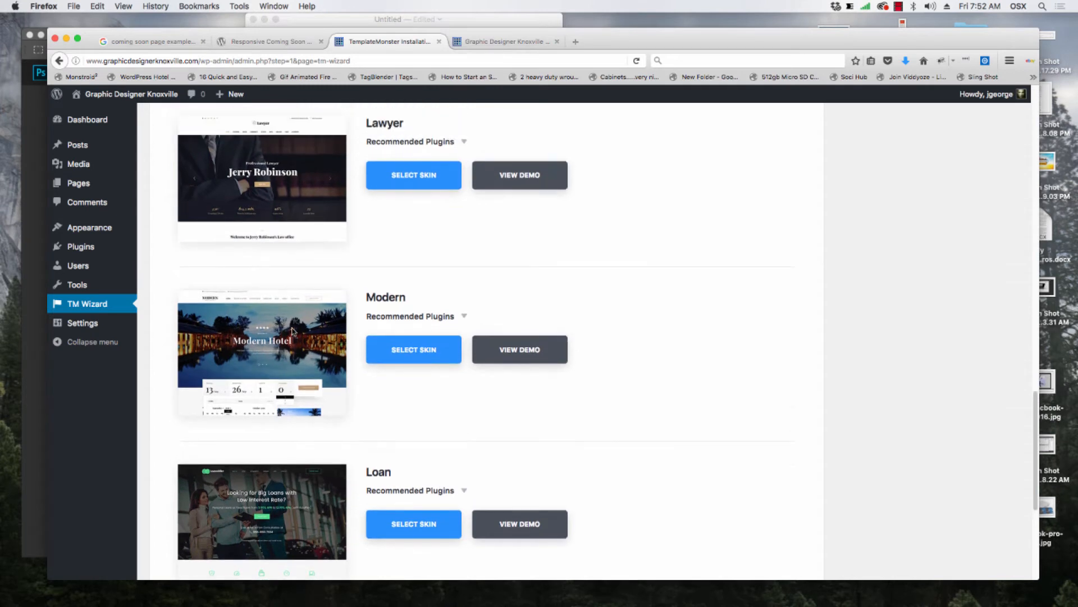
scroll(298, 321, "up", 2)
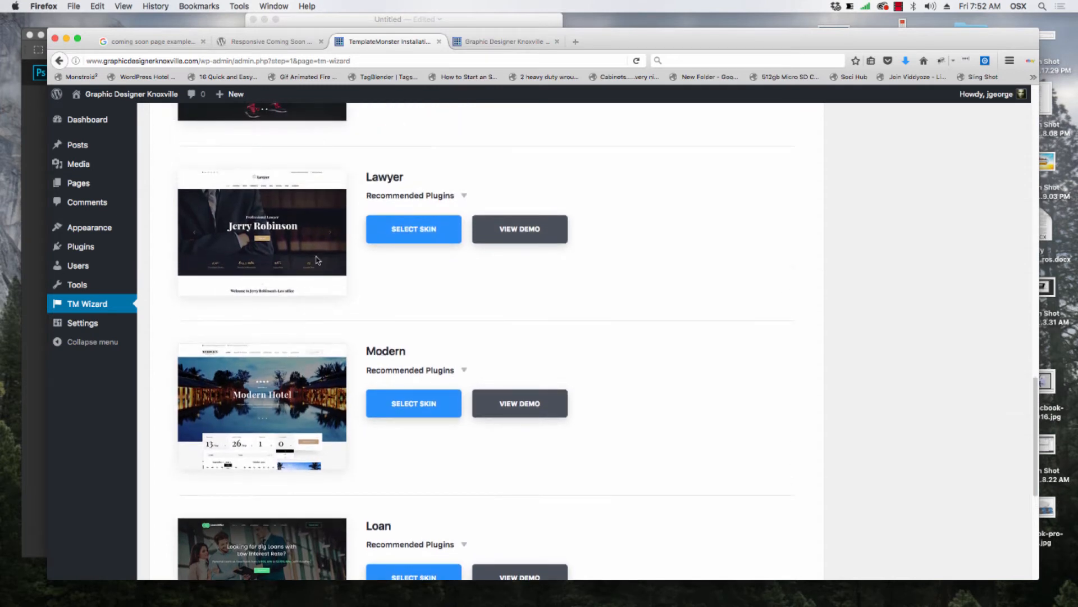
scroll(315, 264, "up", 5)
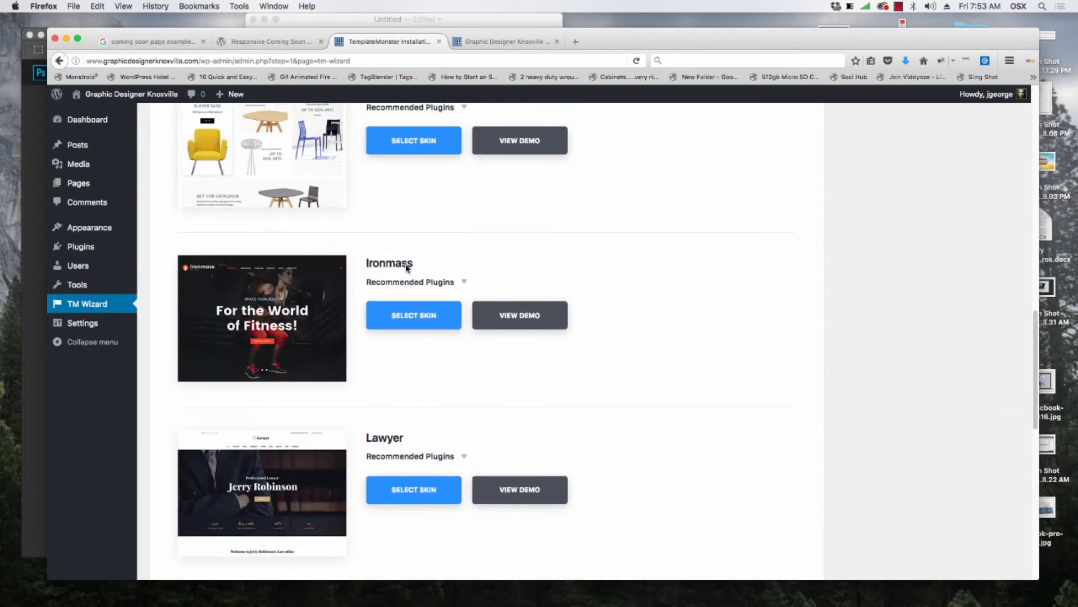
scroll(337, 247, "up", 10)
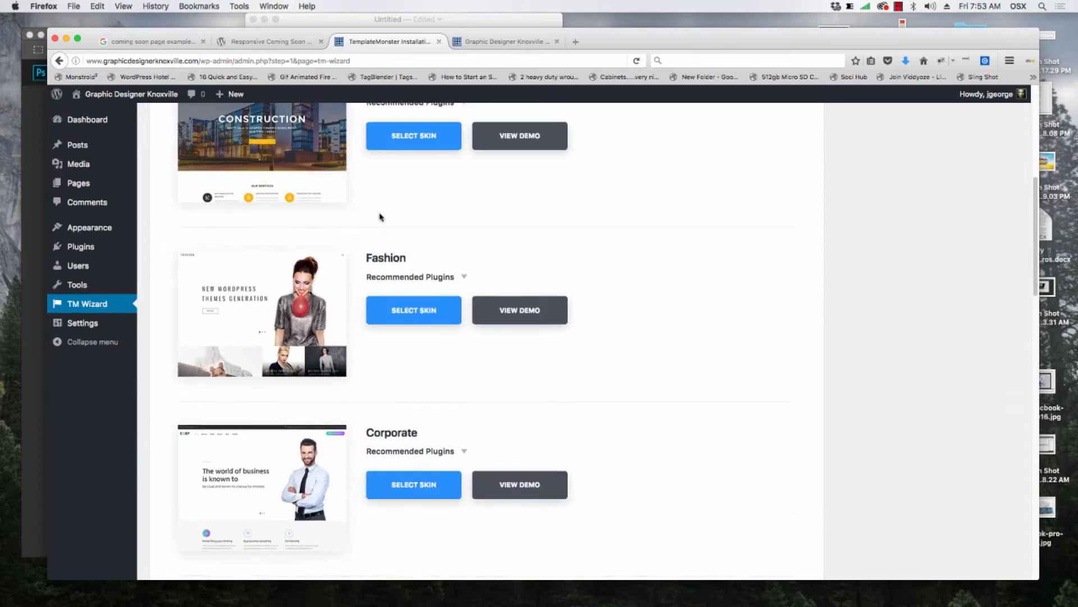
- Compare the skins in the list and select the Corporate skin for installation
scroll(351, 308, "down", 5)
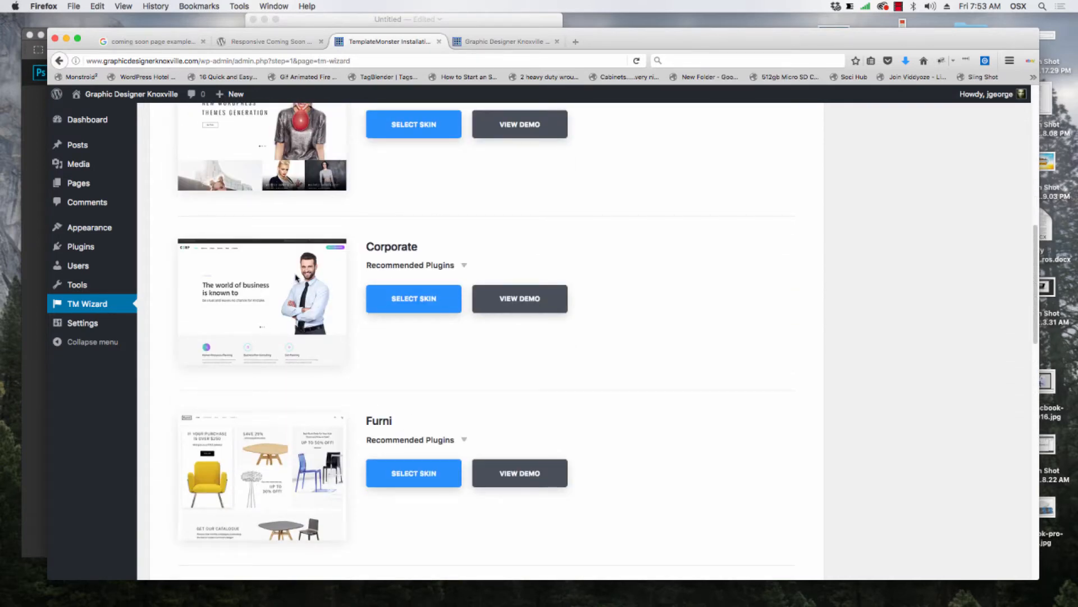
scroll(306, 248, "up", 5)
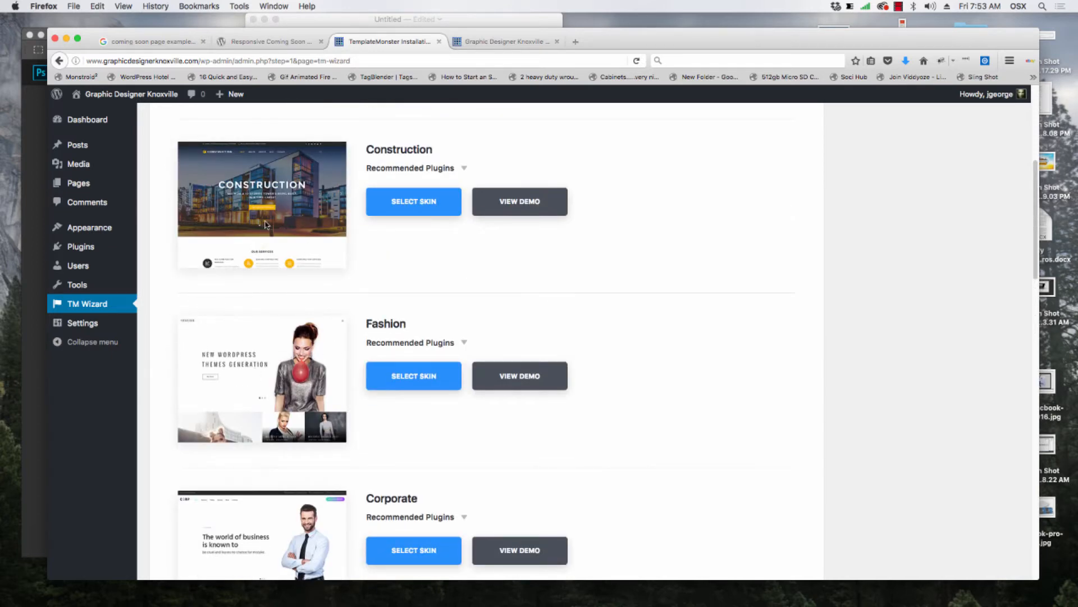
scroll(265, 225, "up", 5)
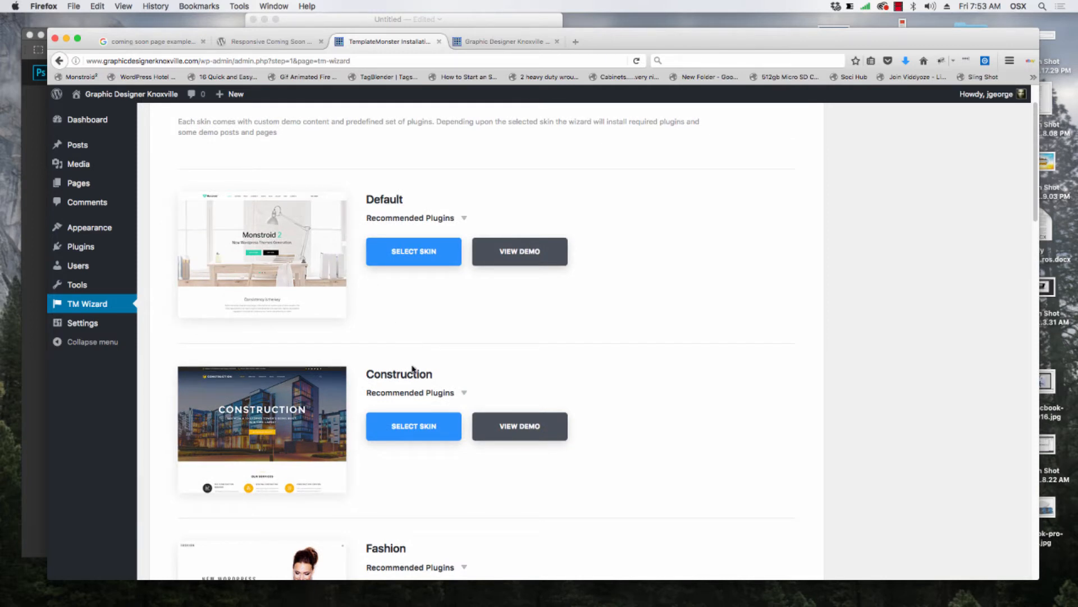
scroll(512, 352, "down", 9)
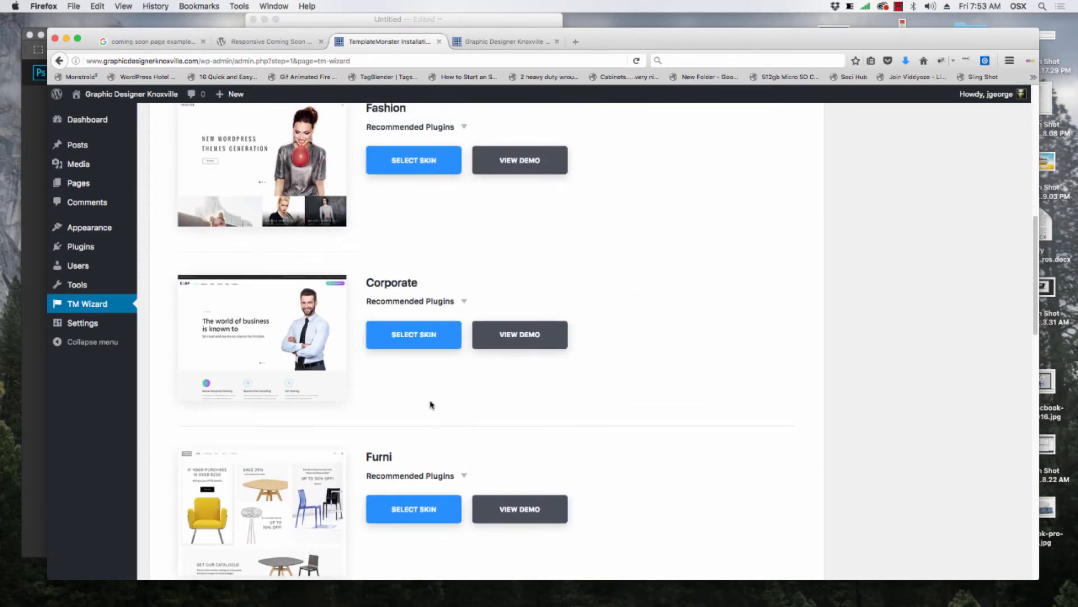
left_click(419, 336)
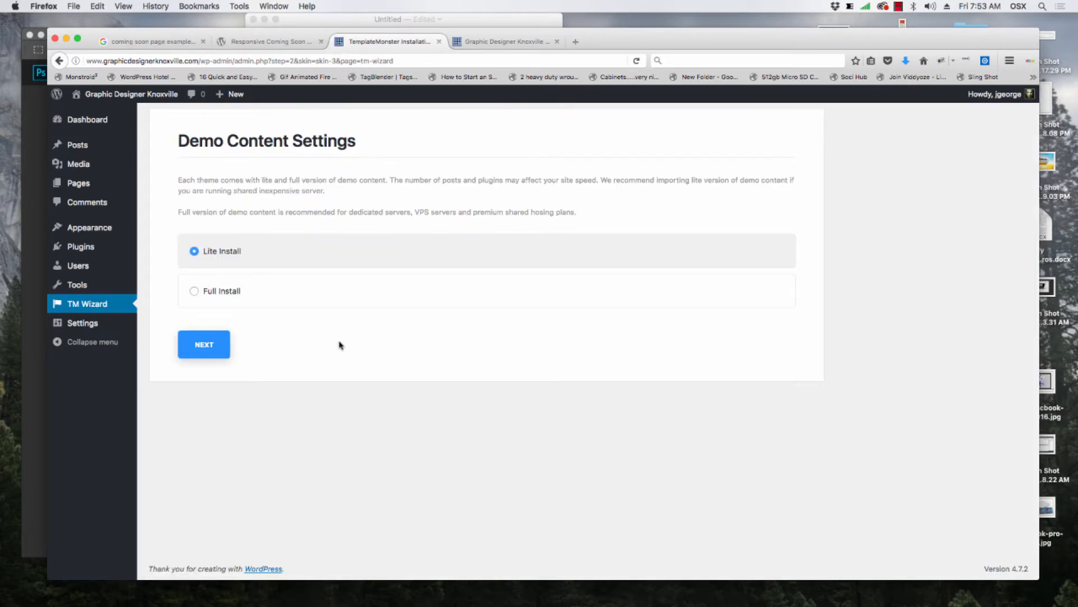
- Choose Full Install for the demo content and have it replace the site's existing content
left_click(194, 291)
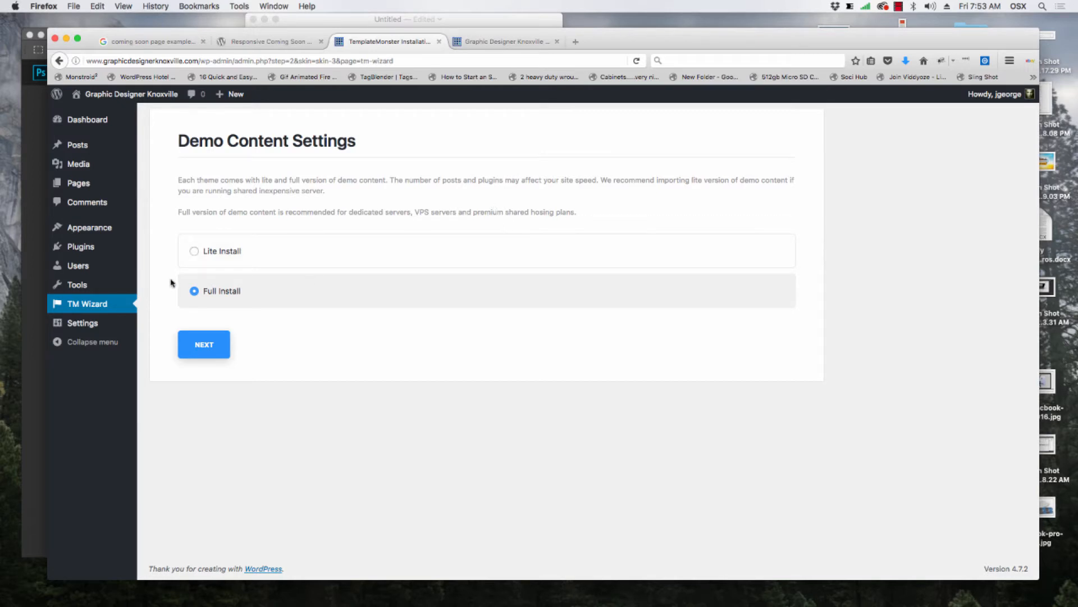
left_click(195, 252)
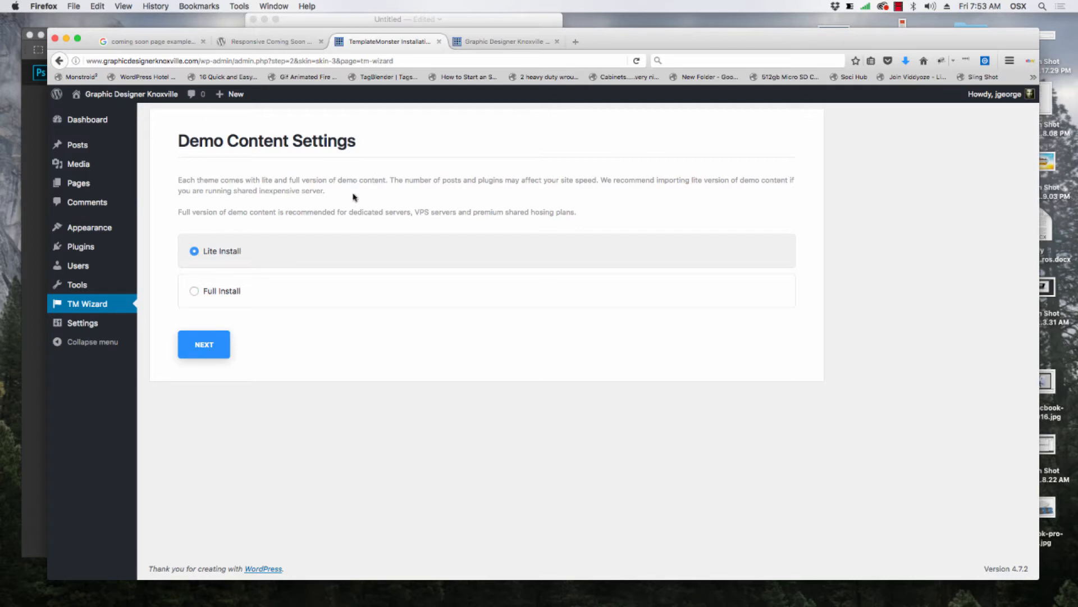
left_click(195, 291)
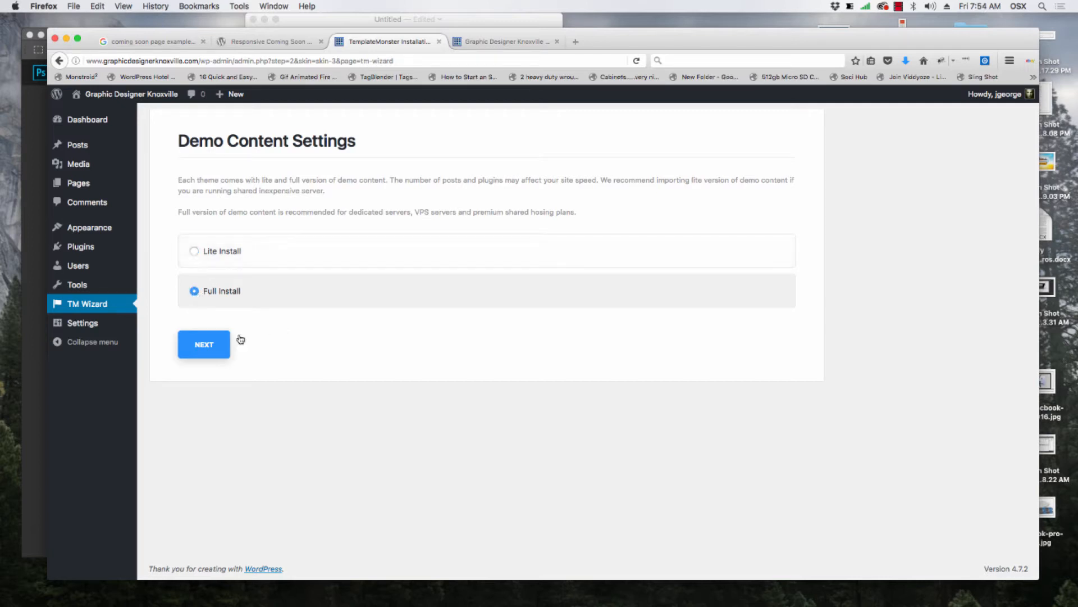
left_click(208, 346)
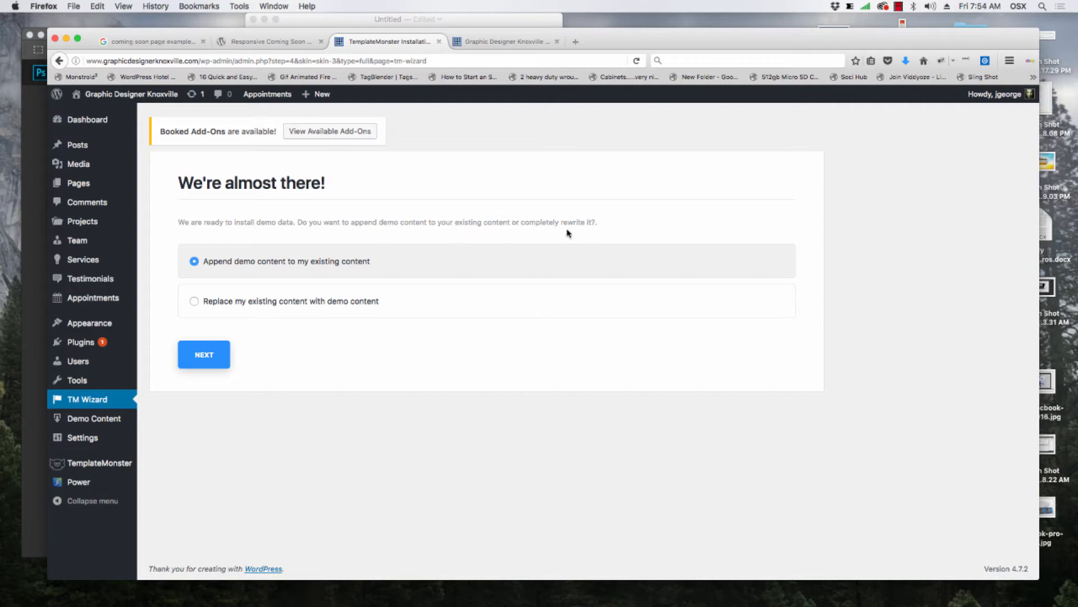
left_click(194, 302)
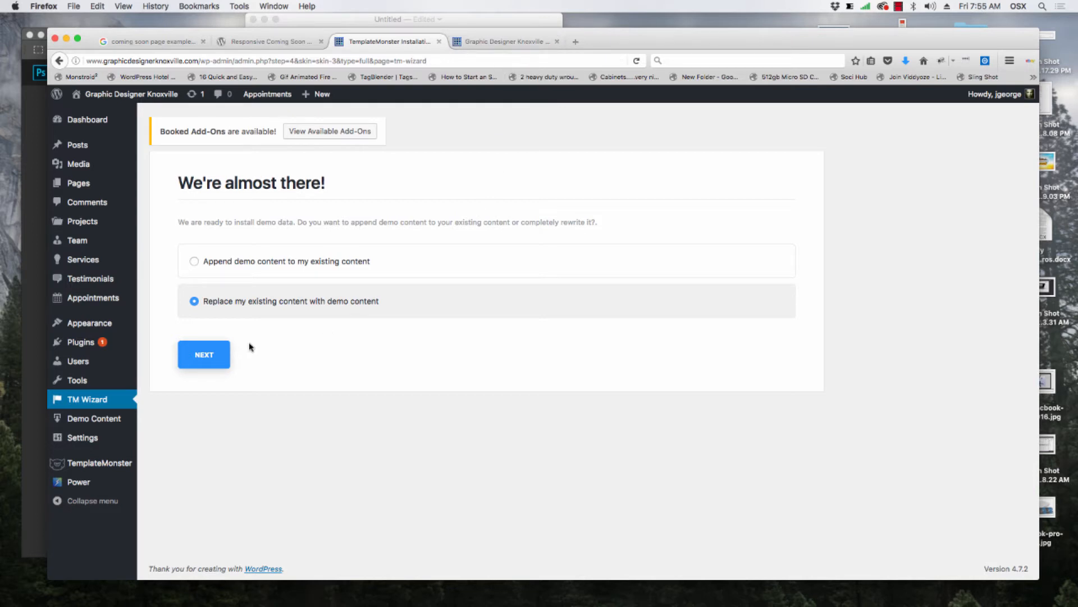
left_click(212, 354)
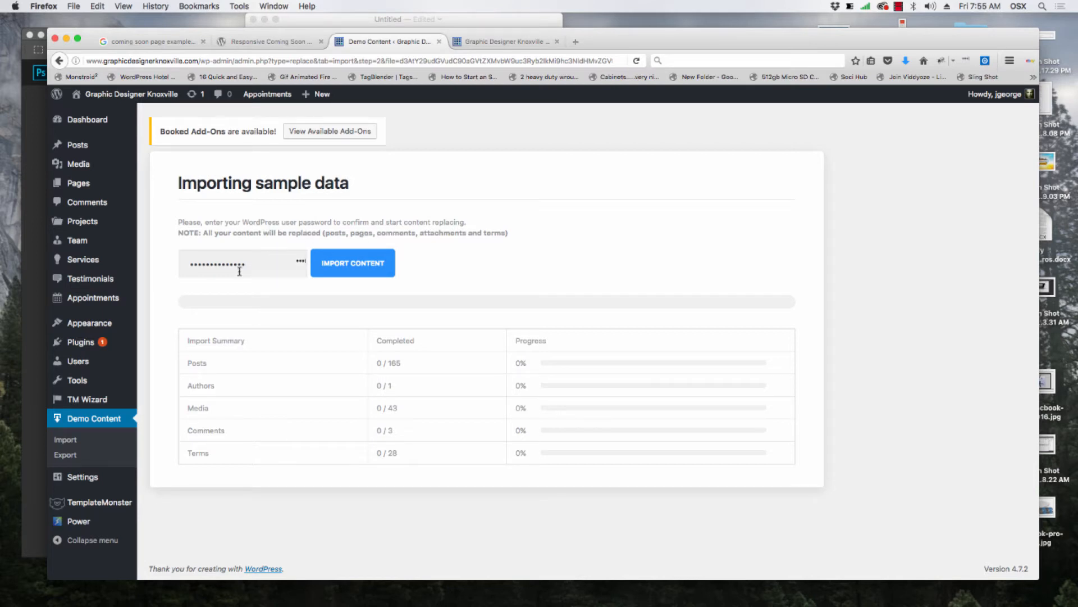
- Enter the WordPress user password to confirm the replacement and import the demo content
left_click_drag(255, 264, 171, 258)
type("a")
left_click(365, 261)
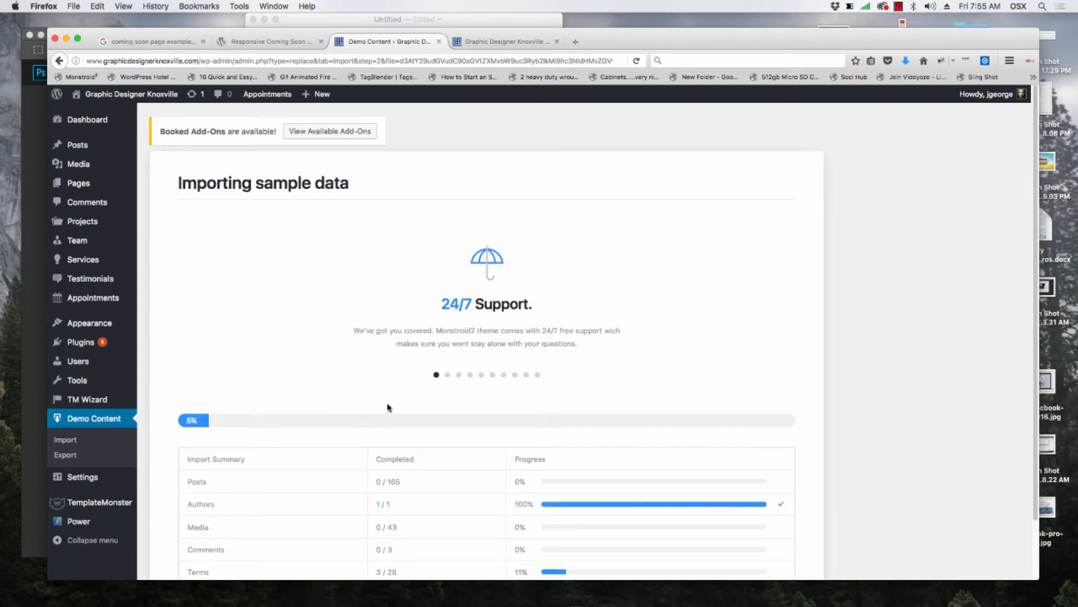
scroll(376, 277, "down", 3)
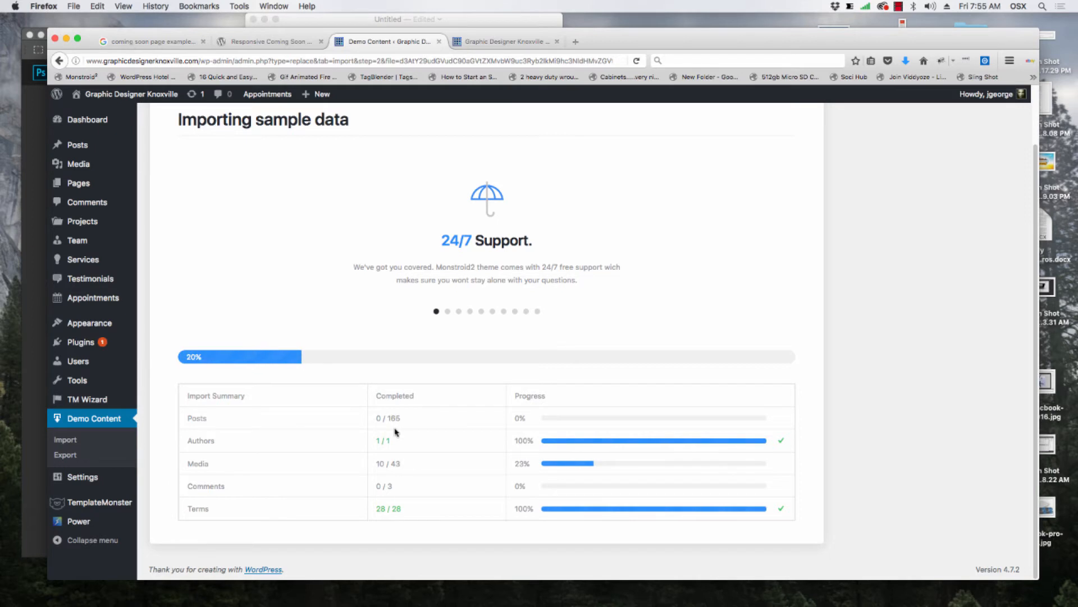
scroll(397, 430, "up", 1)
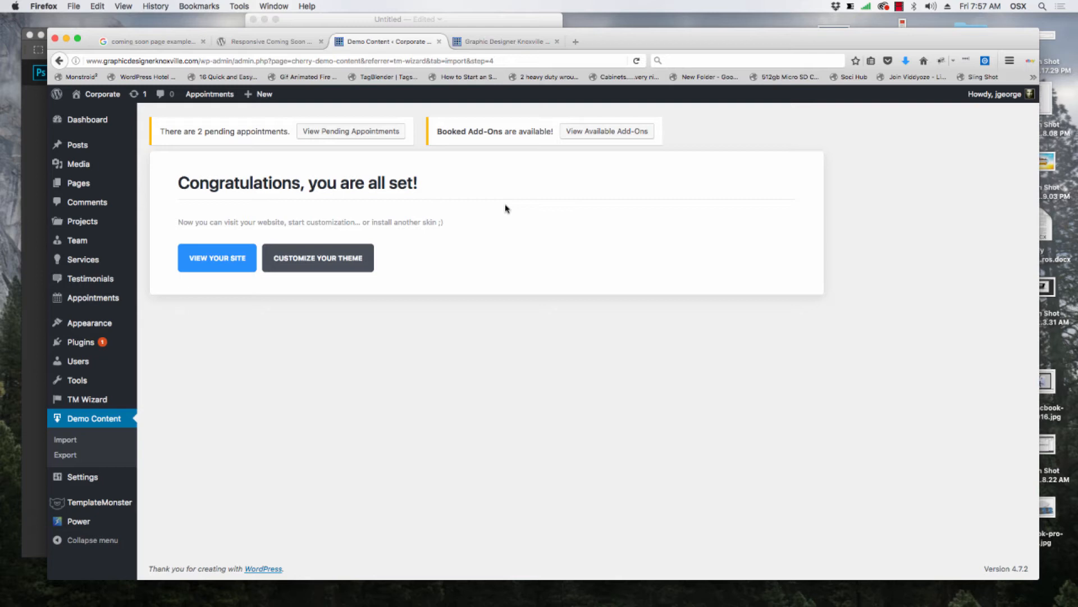
- Reload the live site's front page and look through the Corporate home page down to its footer
left_click(503, 42)
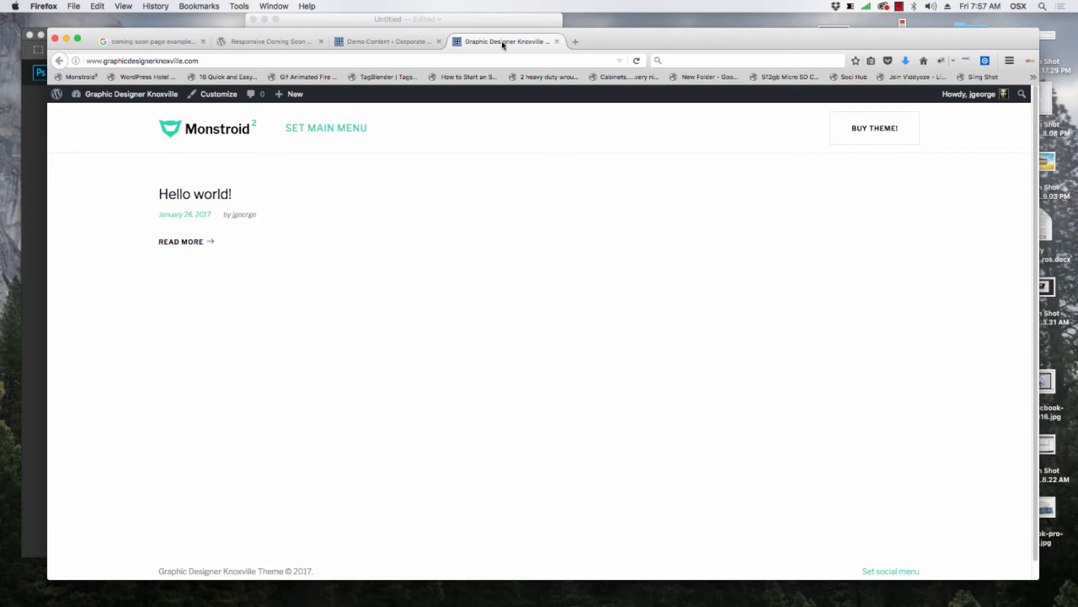
key("super+r")
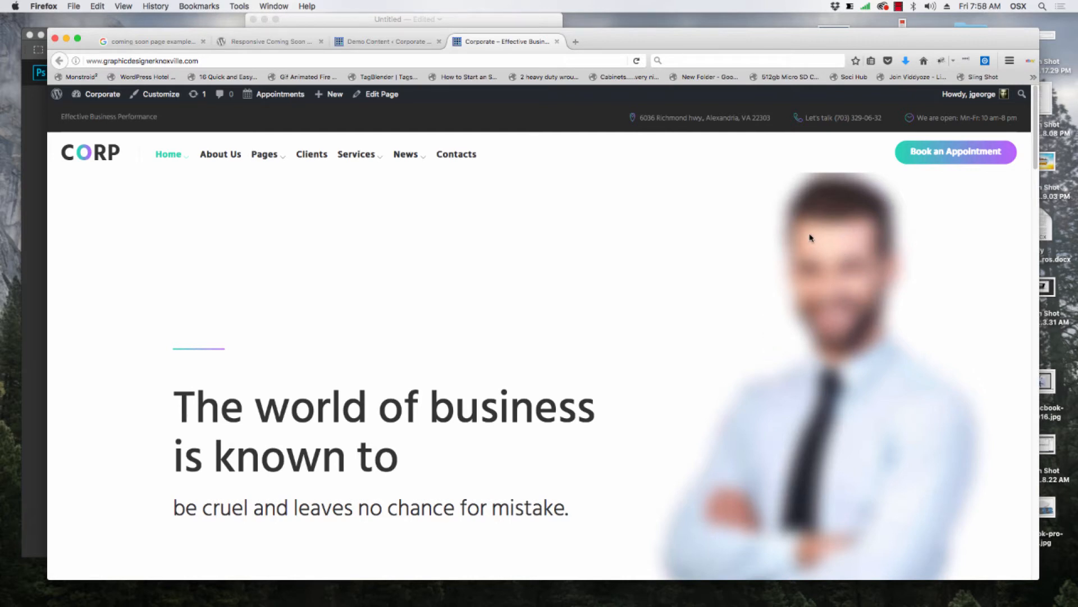
scroll(811, 238, "down", 10)
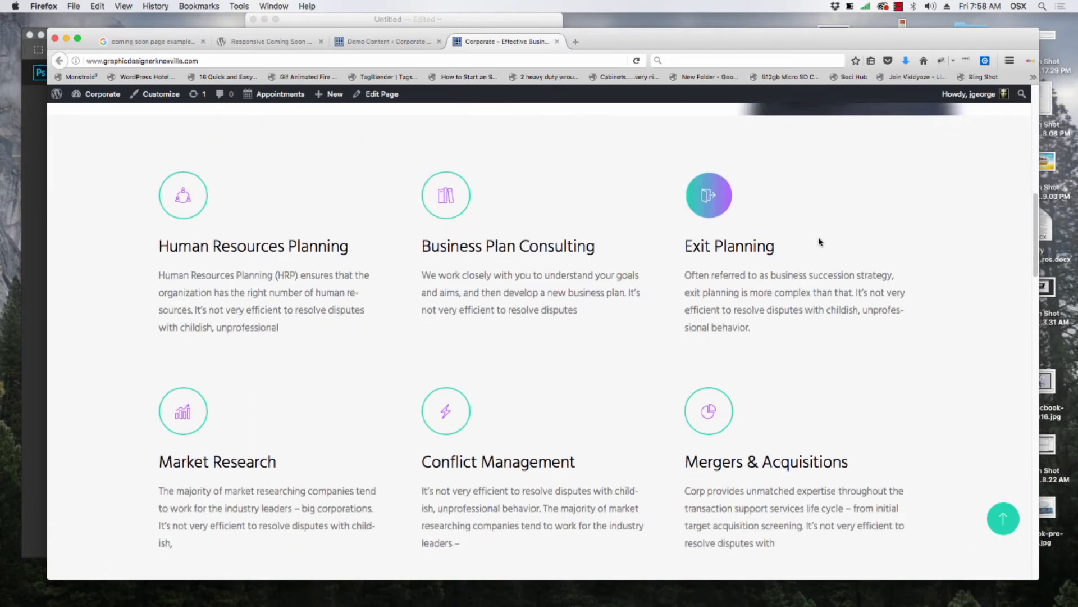
scroll(818, 238, "up", 10)
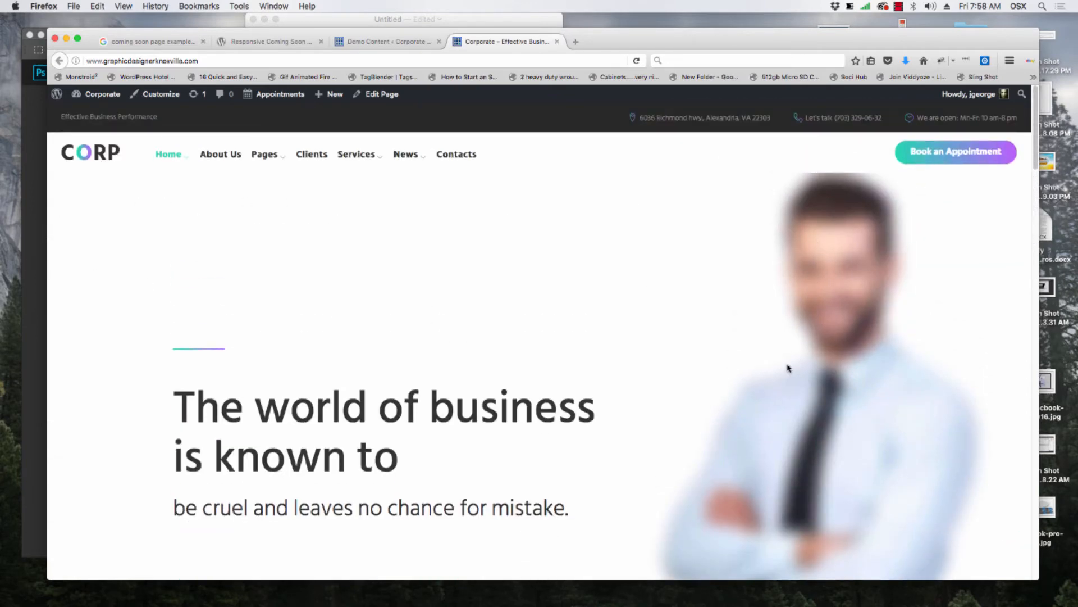
scroll(695, 528, "down", 10)
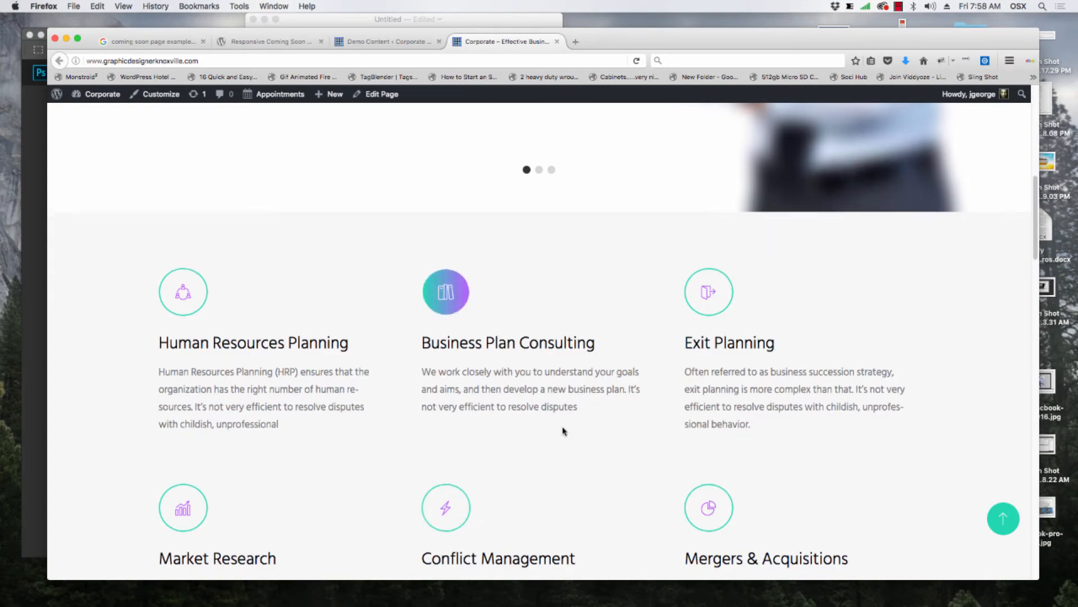
scroll(564, 430, "down", 4)
scroll(563, 430, "down", 15)
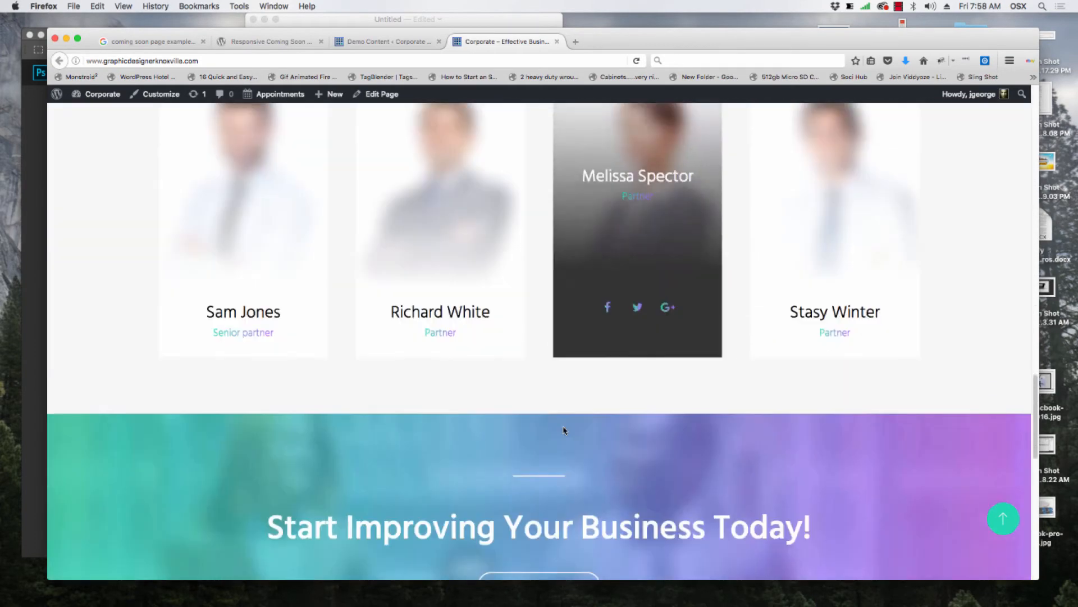
scroll(564, 427, "down", 10)
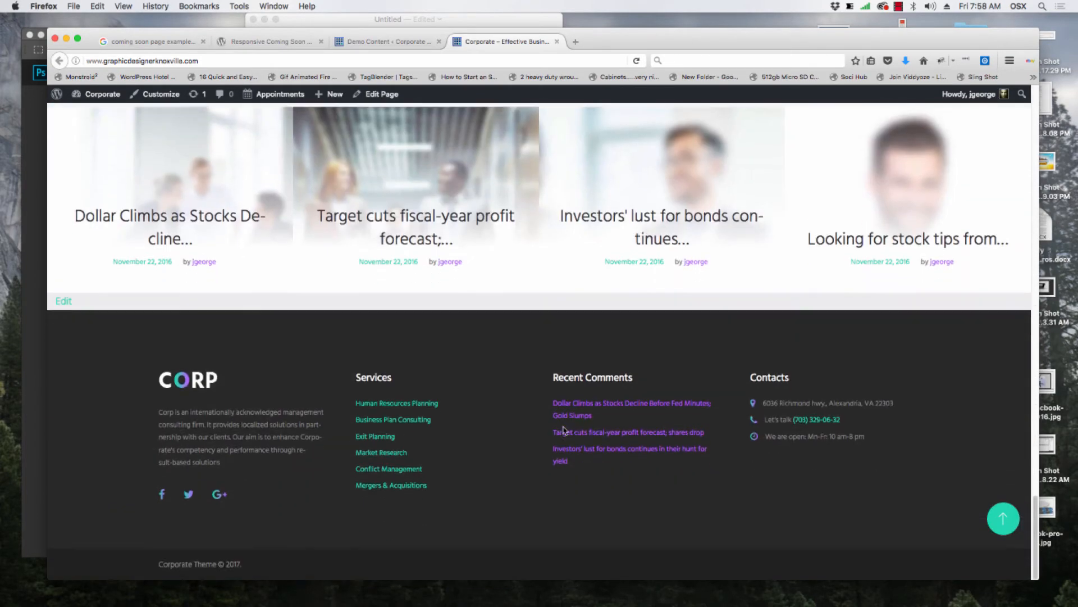
scroll(563, 429, "up", 20)
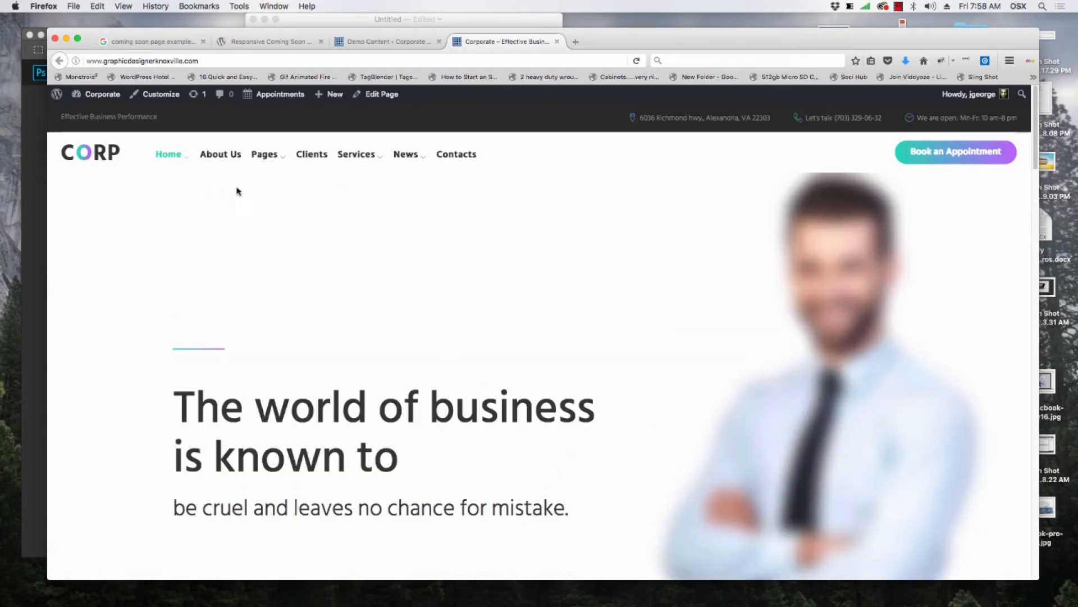
- View the Contact Form sample page from the site's Static Elements pages, down to its footer
mouse_move(264, 153)
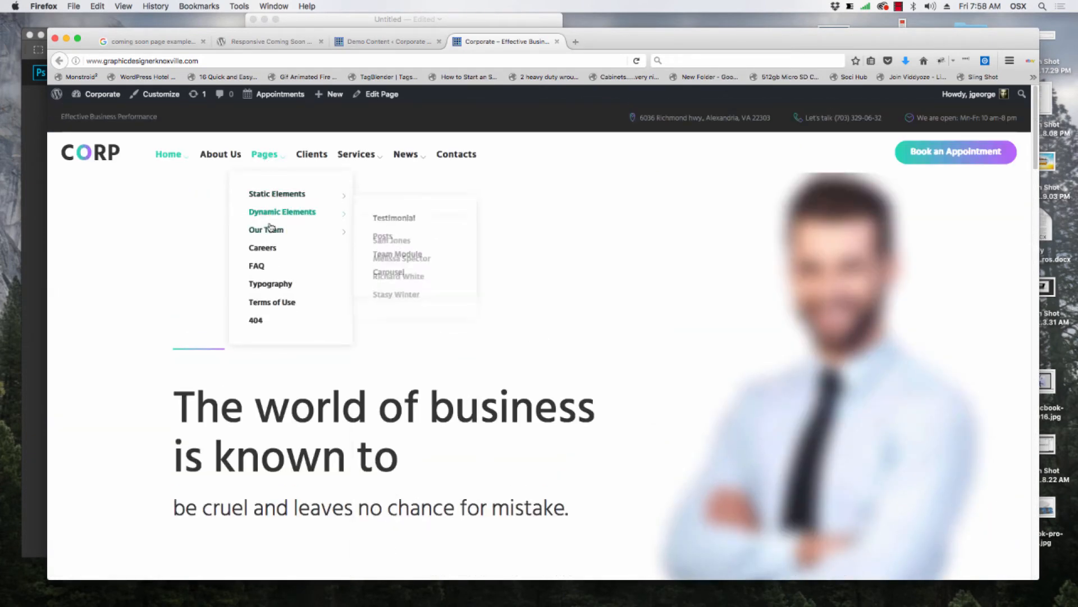
mouse_move(281, 195)
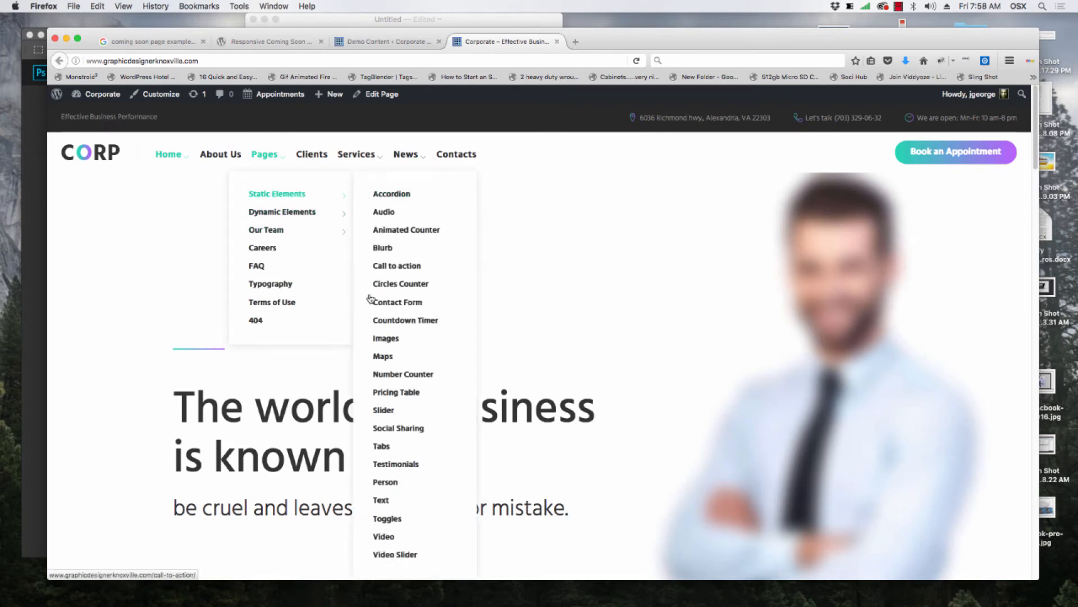
left_click(395, 303)
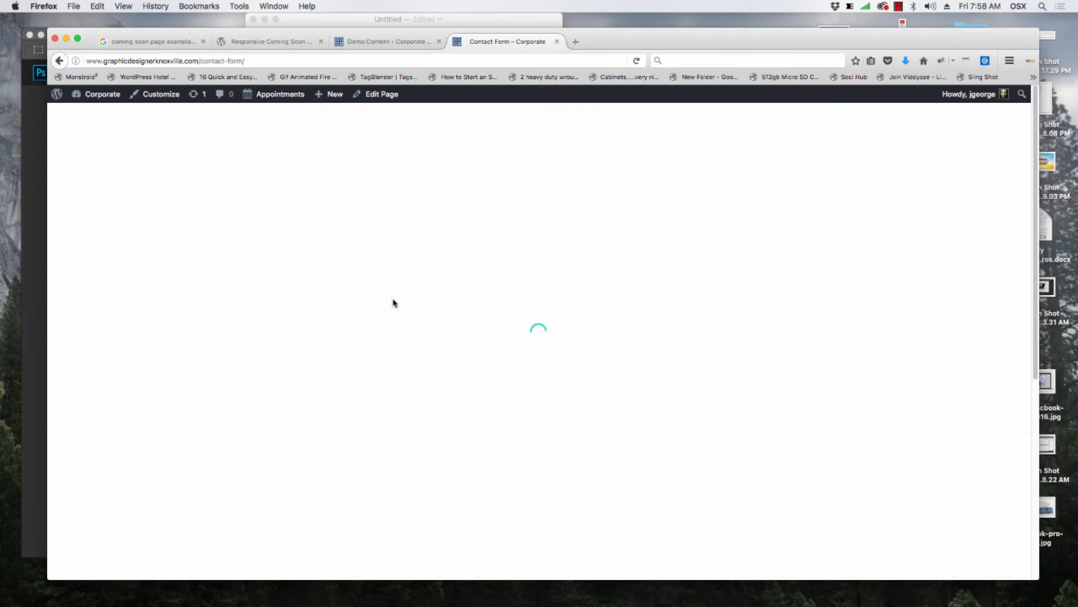
scroll(268, 351, "down", 5)
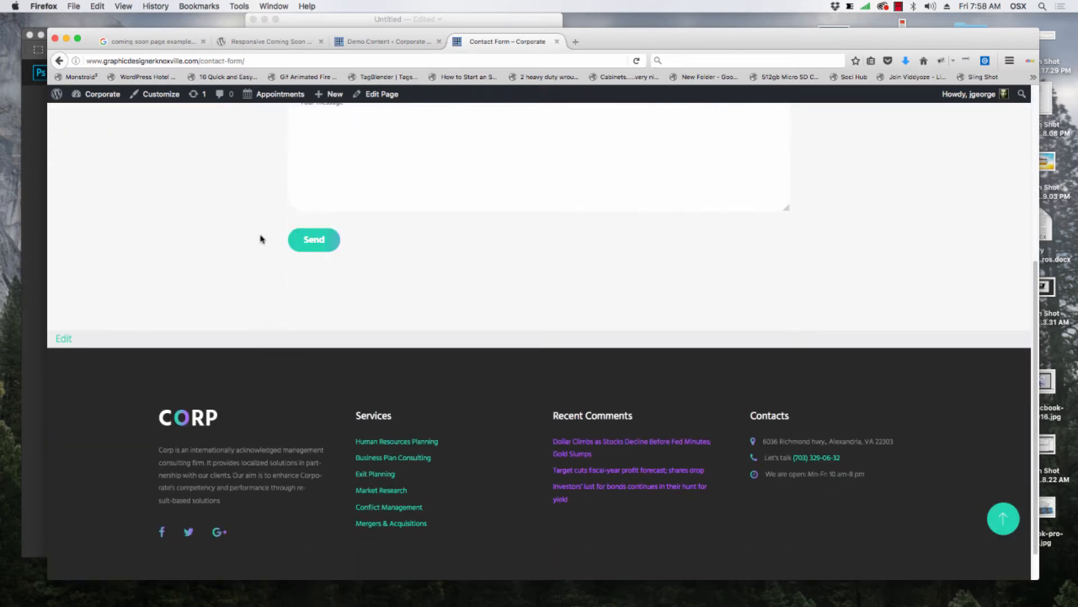
scroll(257, 219, "up", 5)
- View the site's Clients page, from the client descriptions down to the footer
left_click(310, 160)
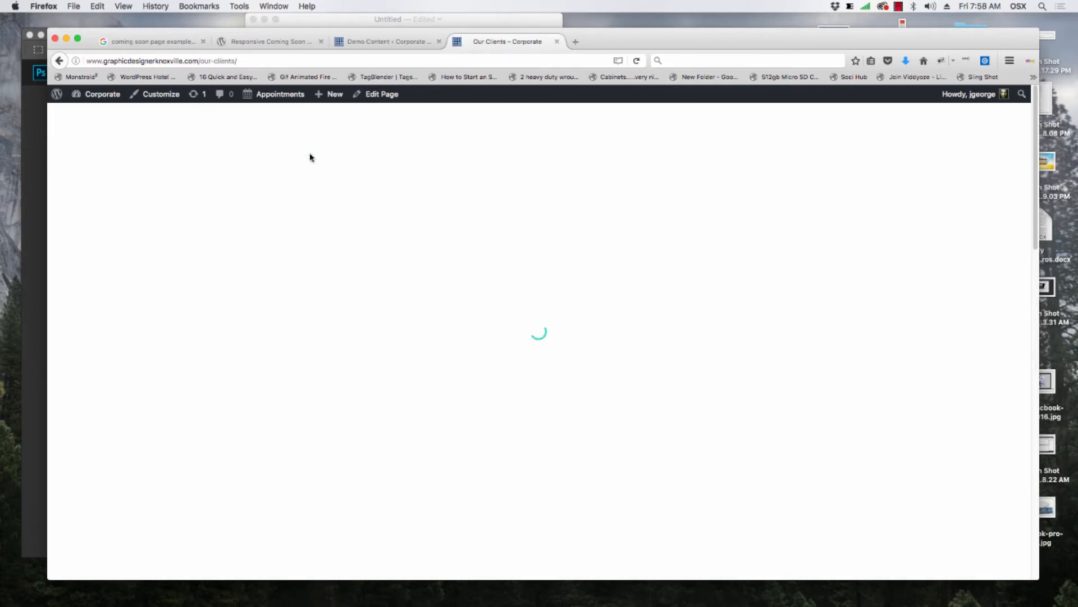
scroll(269, 281, "down", 10)
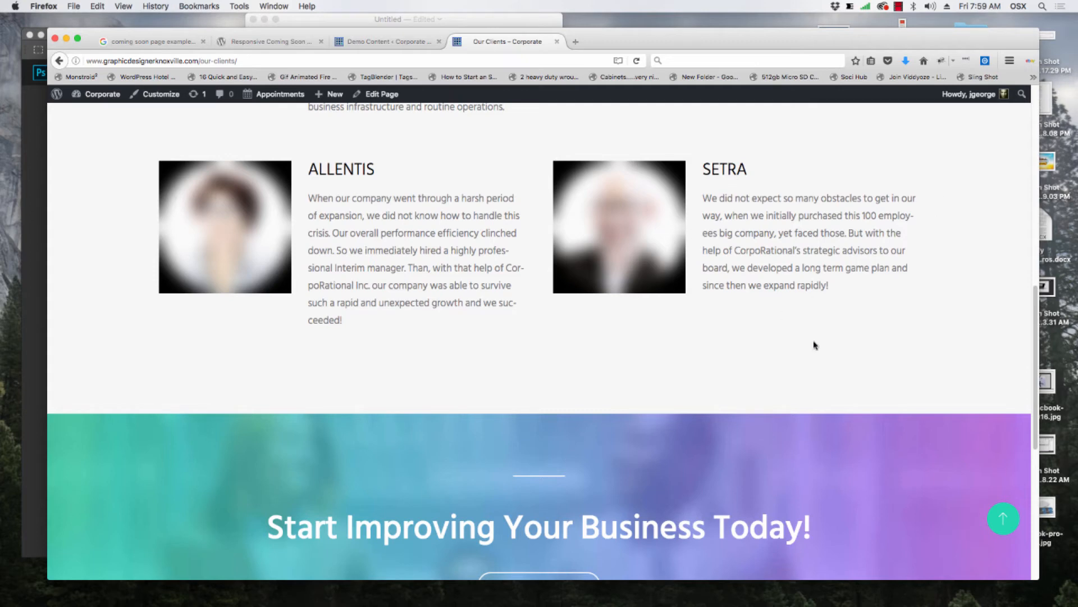
scroll(528, 348, "down", 7)
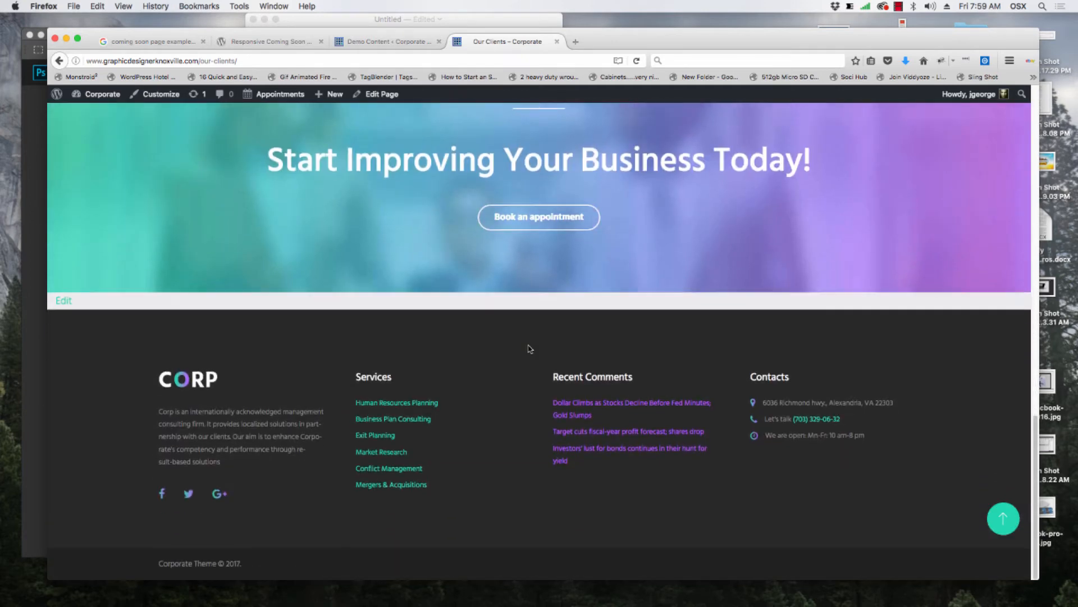
scroll(528, 348, "up", 15)
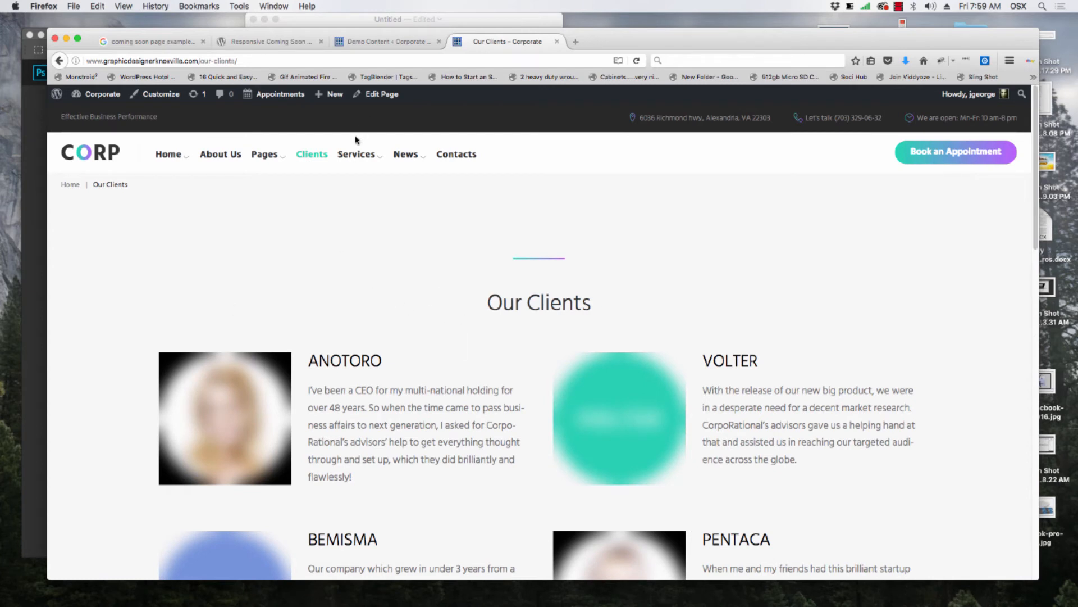
- View the Mergers & Acquisitions page among the site's services
mouse_move(351, 155)
left_click(356, 196)
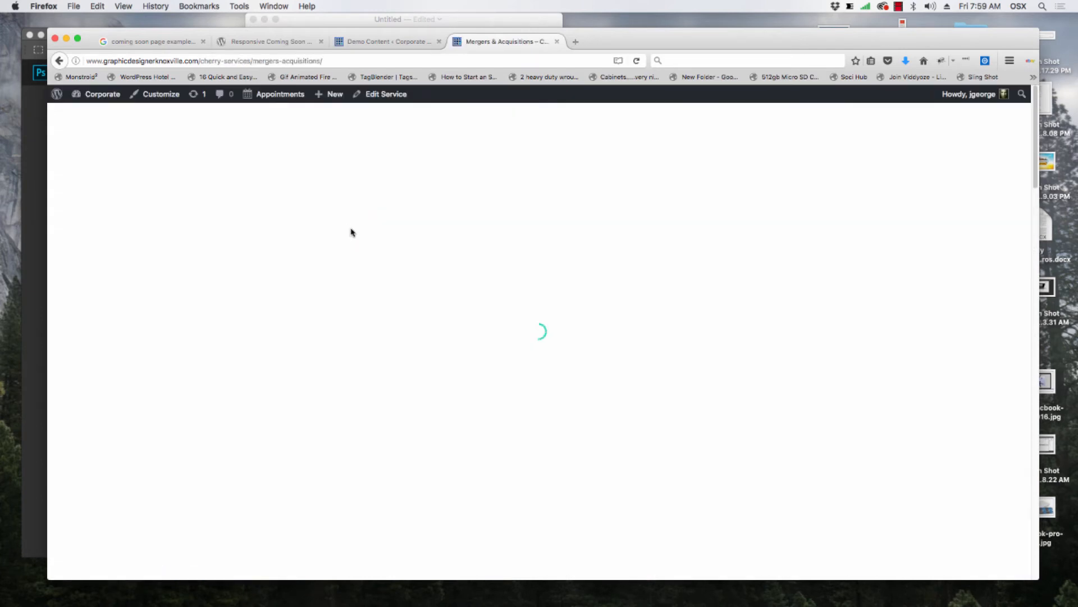
scroll(410, 244, "down", 3)
scroll(412, 245, "down", 15)
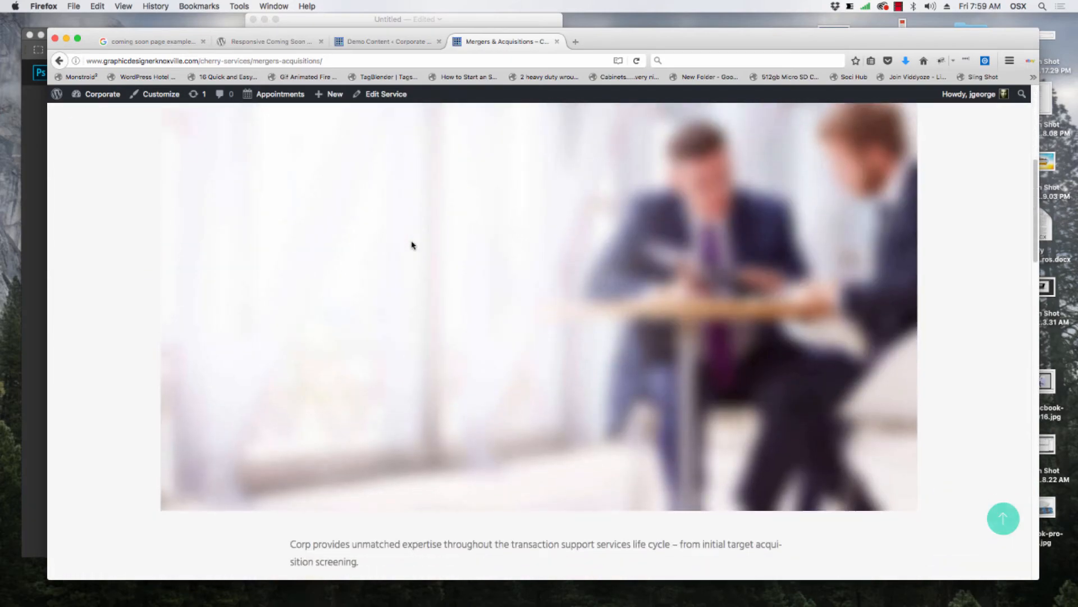
scroll(411, 245, "up", 20)
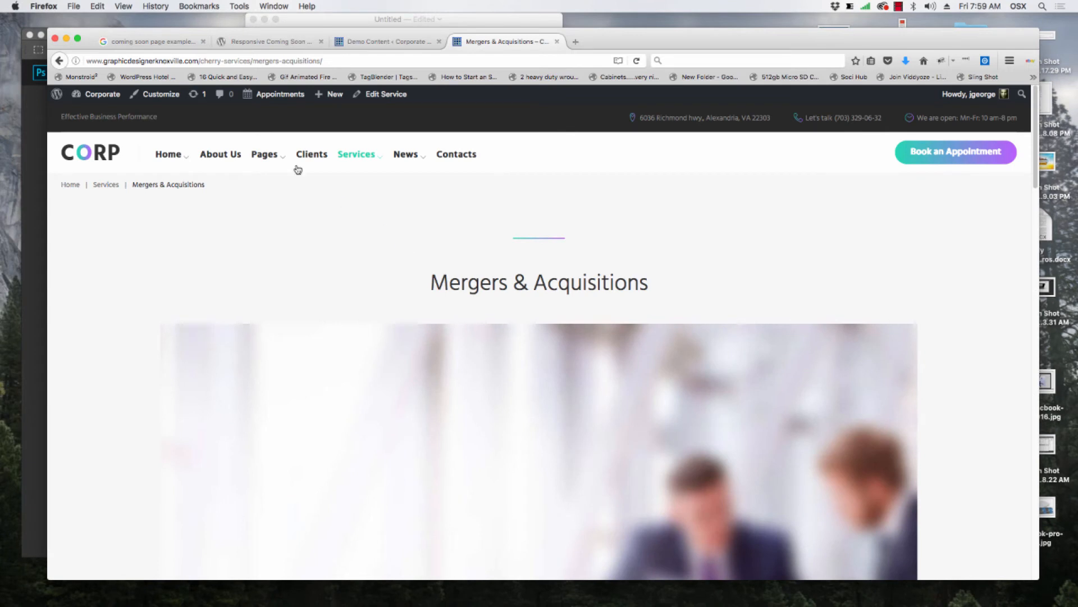
- Open the home page variant with the default header layout from the site's header samples
mouse_move(175, 161)
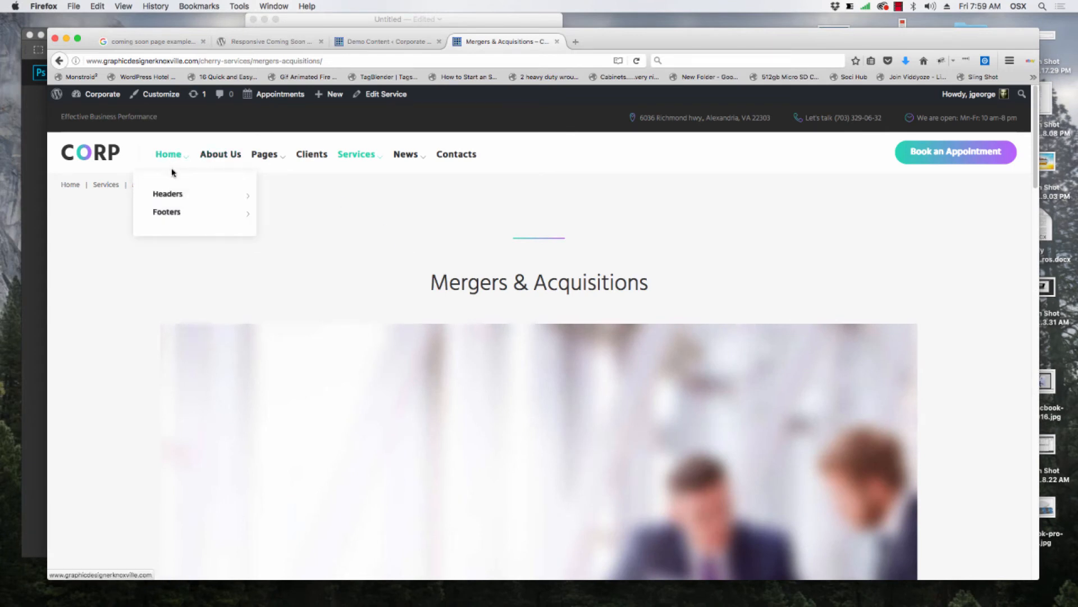
mouse_move(169, 193)
left_click(291, 194)
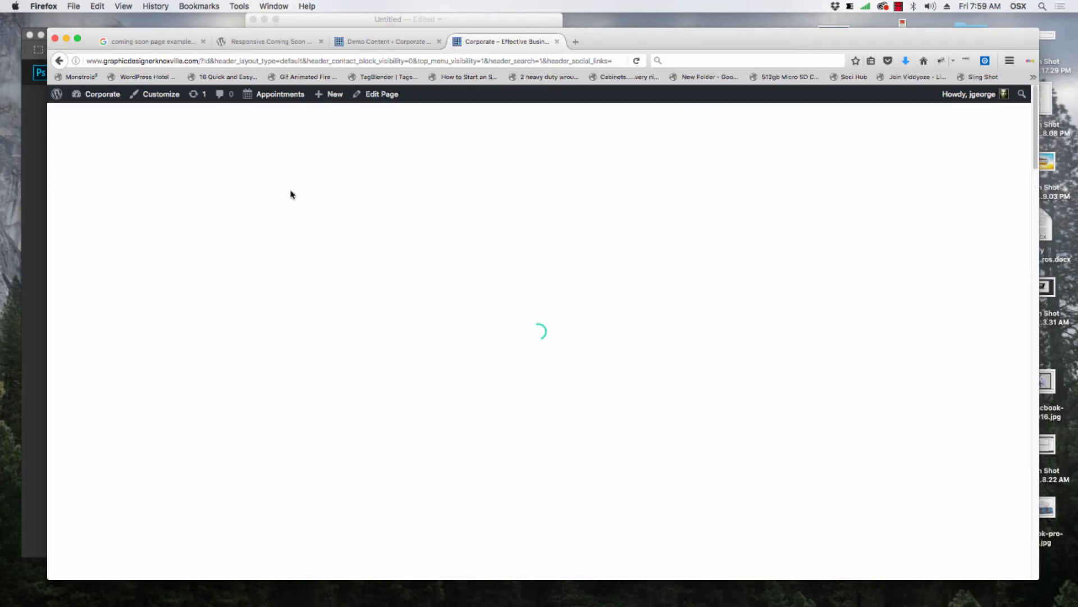
- Look over the home page with the default header and open the Header Style 2 variant
scroll(422, 224, "down", 10)
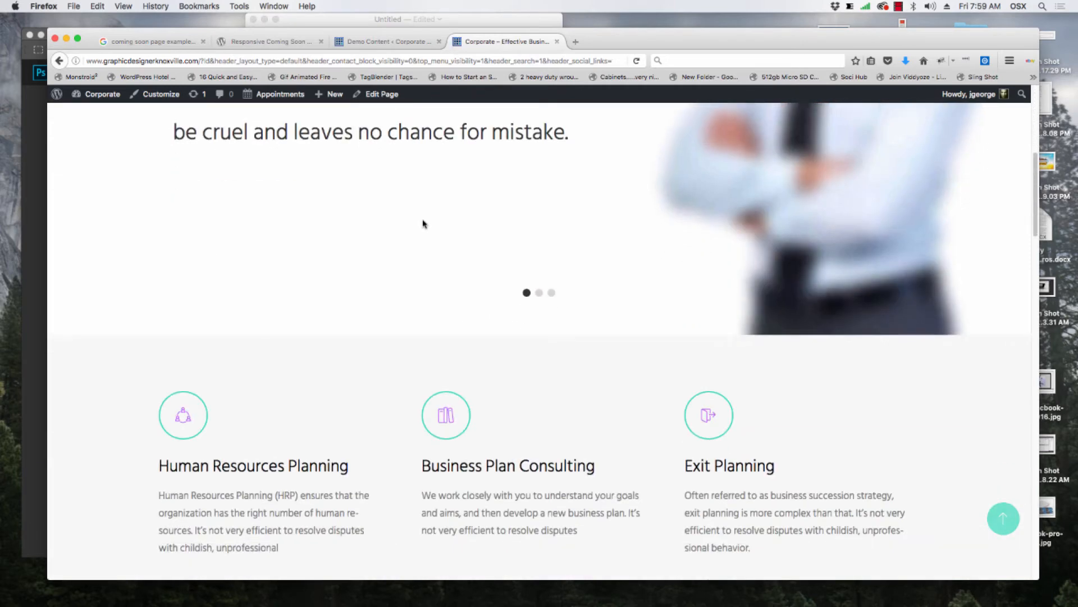
scroll(422, 224, "up", 12)
mouse_move(330, 167)
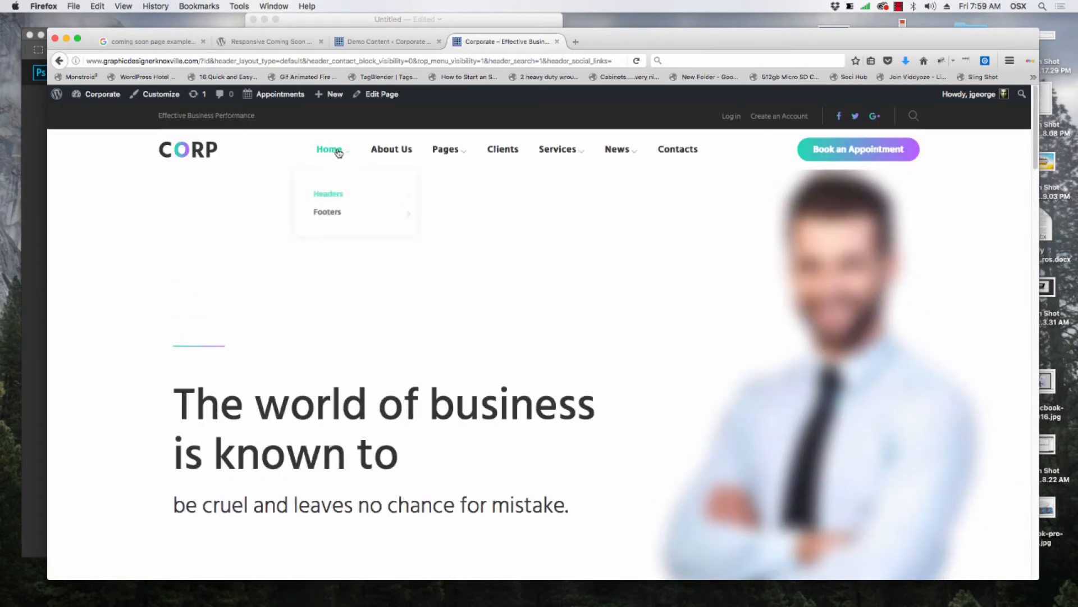
mouse_move(412, 188)
left_click(456, 208)
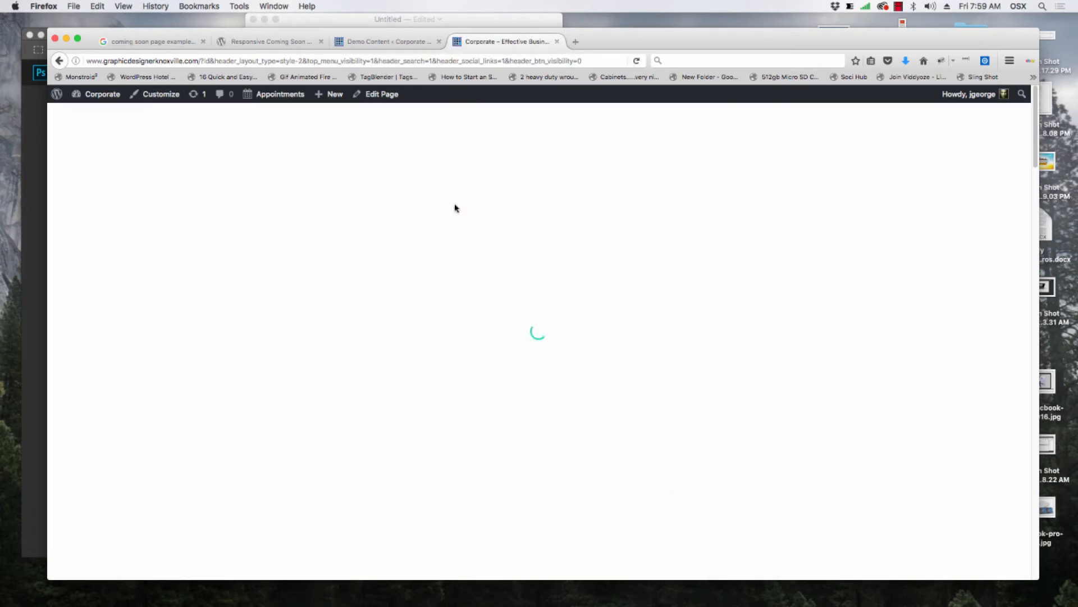
- View the Header Style 2 home page from the hero slider through the team section down to the footer
scroll(380, 262, "down", 20)
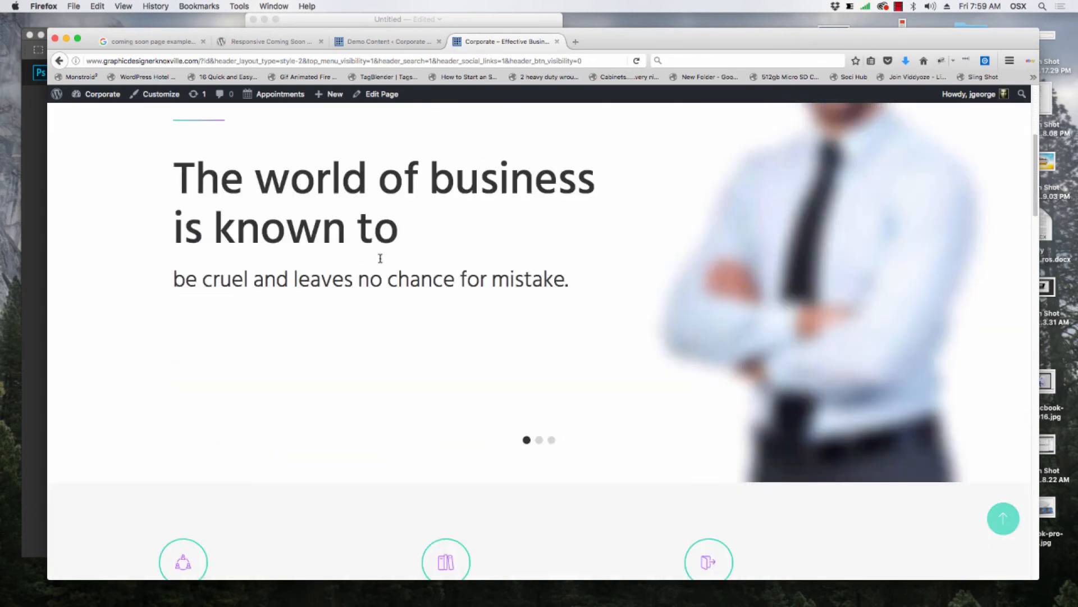
scroll(380, 262, "down", 15)
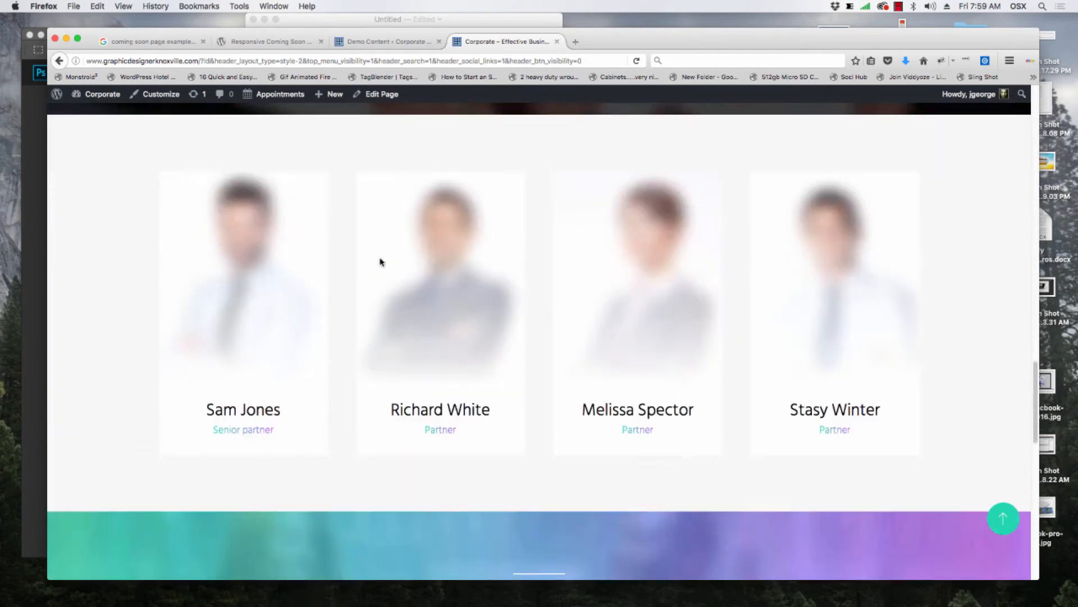
scroll(381, 263, "up", 10)
scroll(380, 262, "down", 3)
scroll(380, 262, "down", 7)
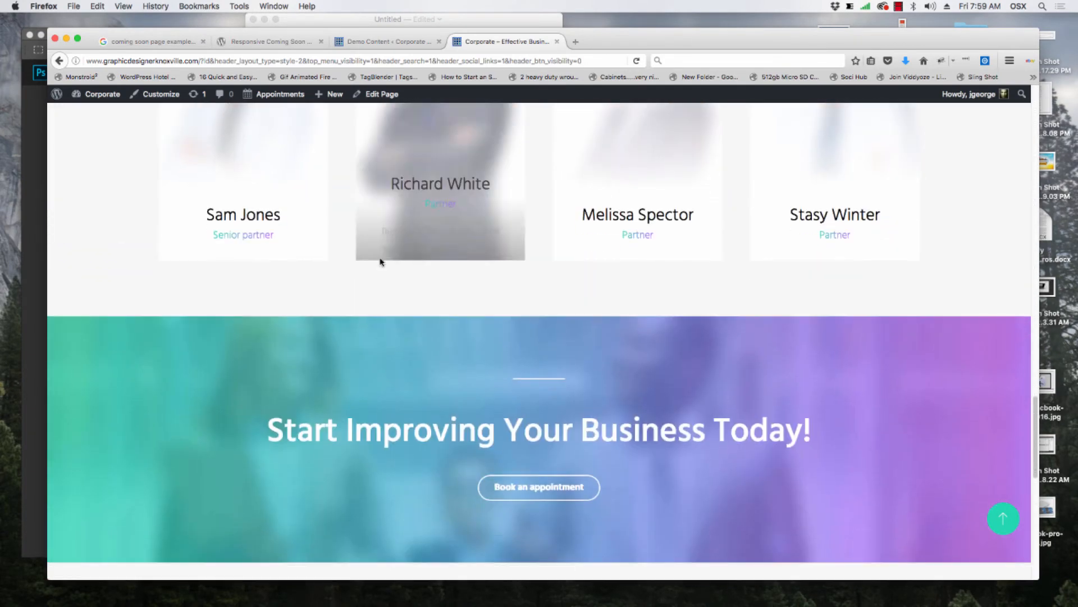
scroll(380, 263, "down", 2)
scroll(380, 262, "down", 4)
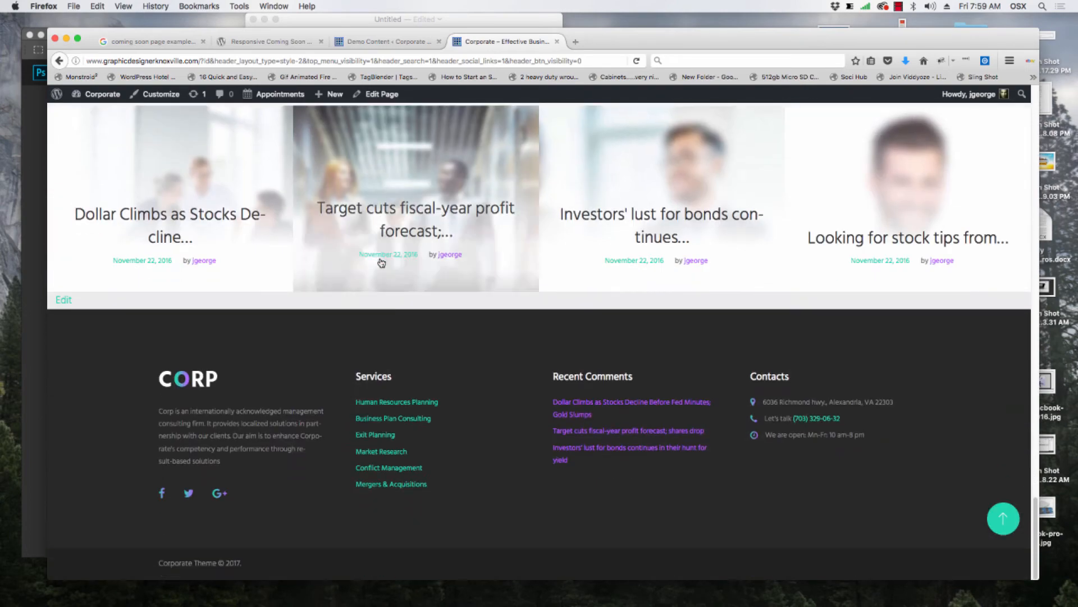
- Review the news posts and team member cards on the Header Style 2 home page, returning to its header
scroll(380, 262, "up", 10)
scroll(380, 262, "down", 7)
scroll(380, 262, "down", 3)
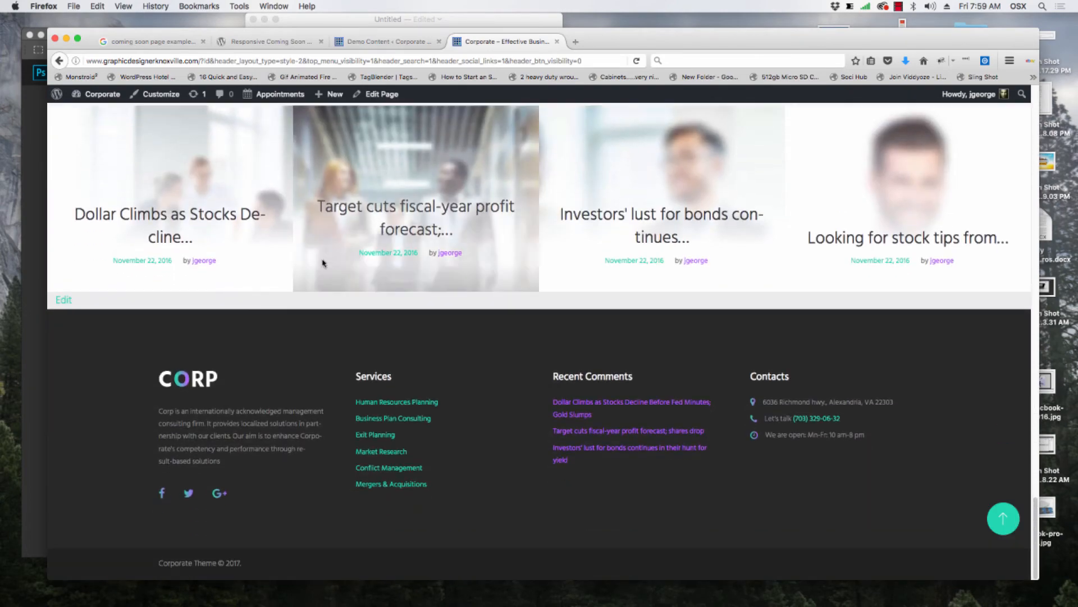
scroll(645, 183, "up", 3)
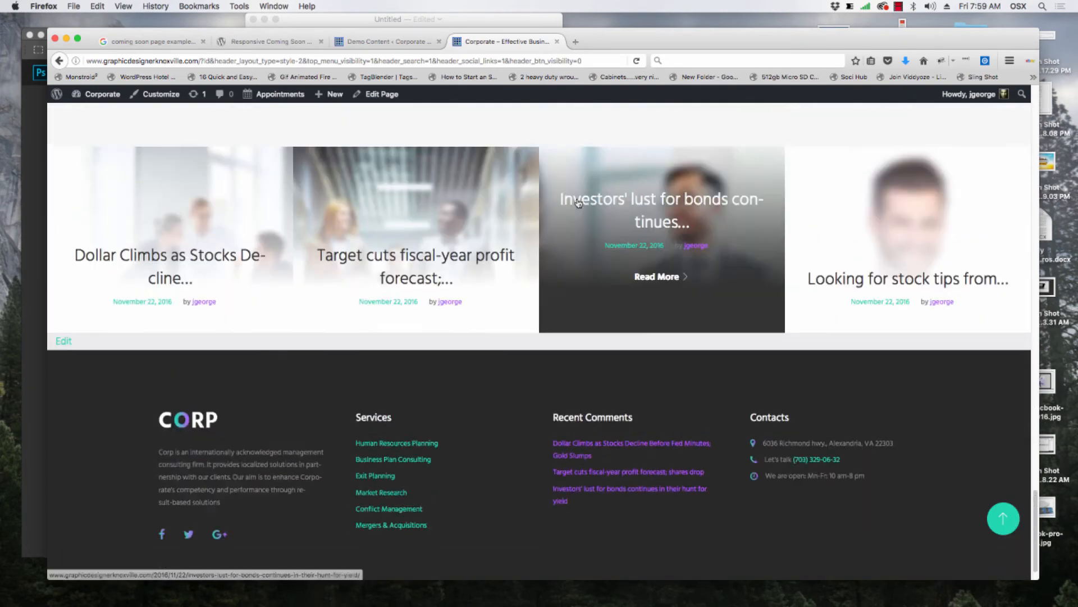
scroll(574, 276, "up", 8)
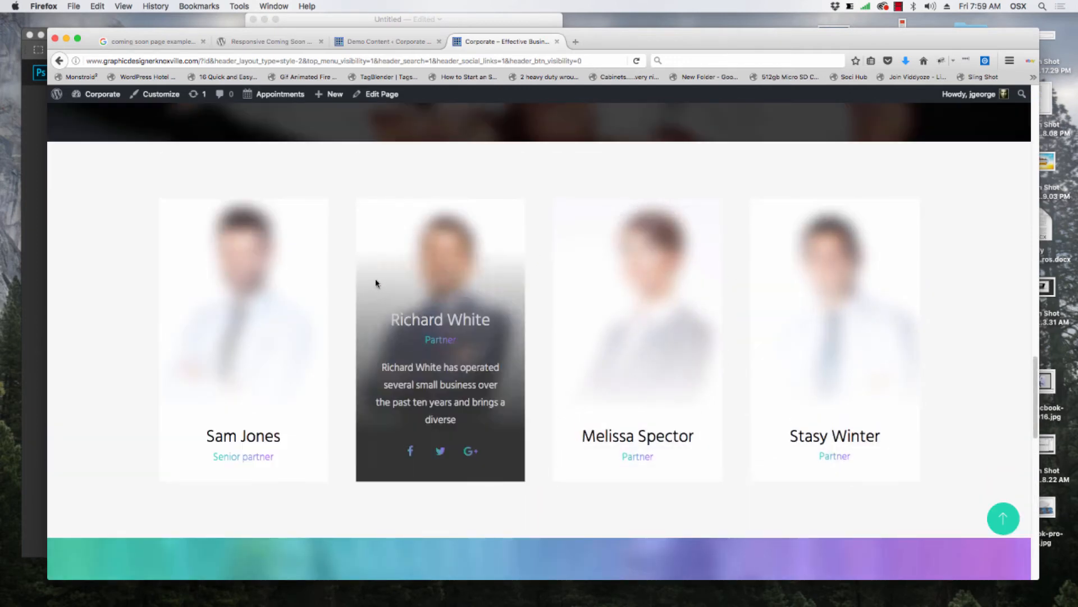
scroll(376, 281, "up", 15)
- Open the Header Style 3 home page variant and view it down to the team section
mouse_move(177, 204)
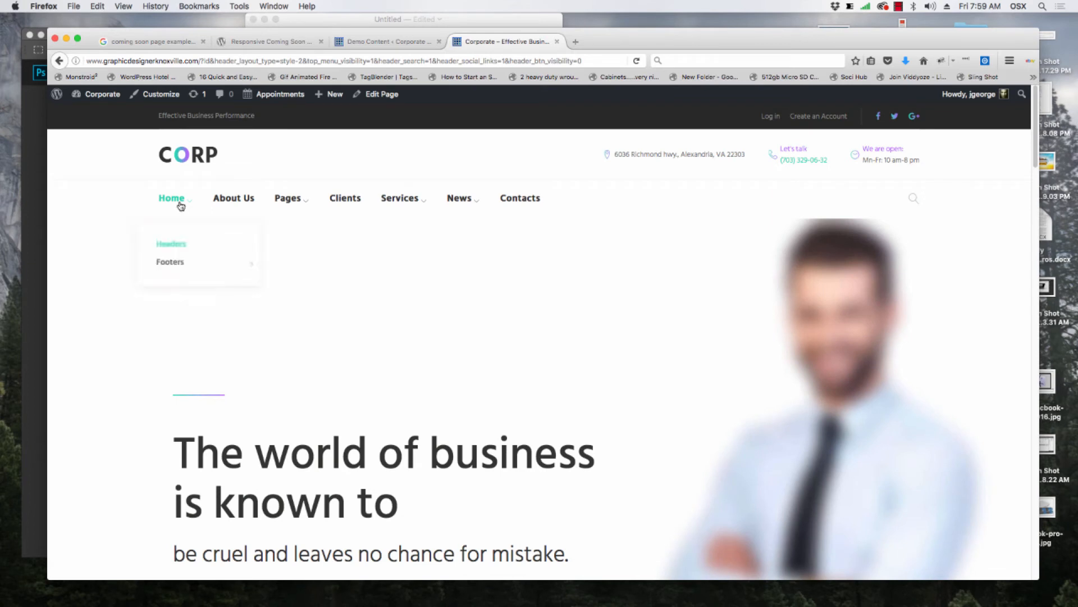
mouse_move(207, 237)
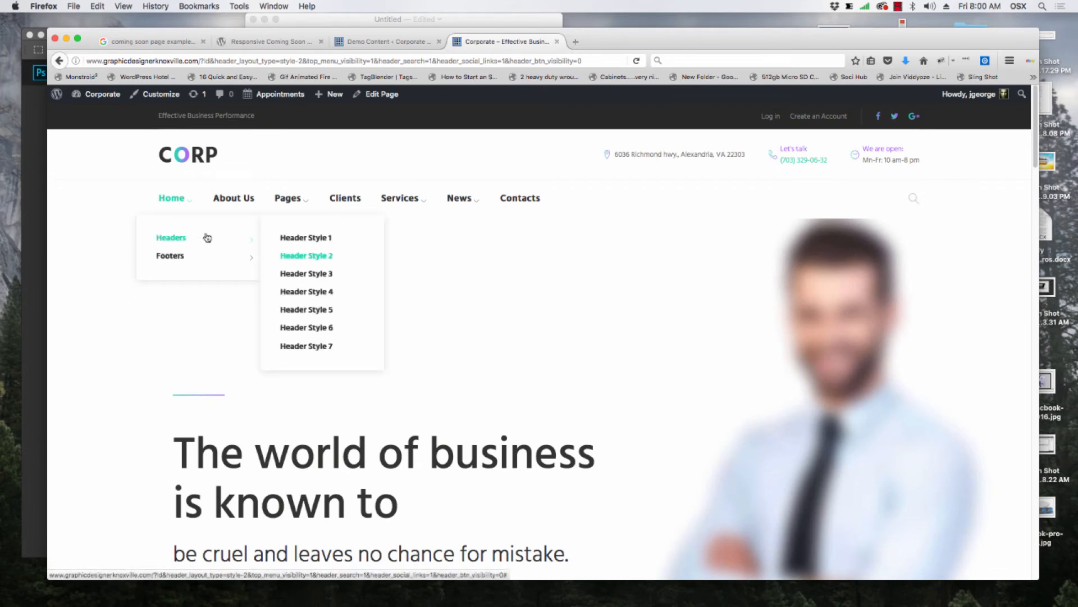
left_click(287, 274)
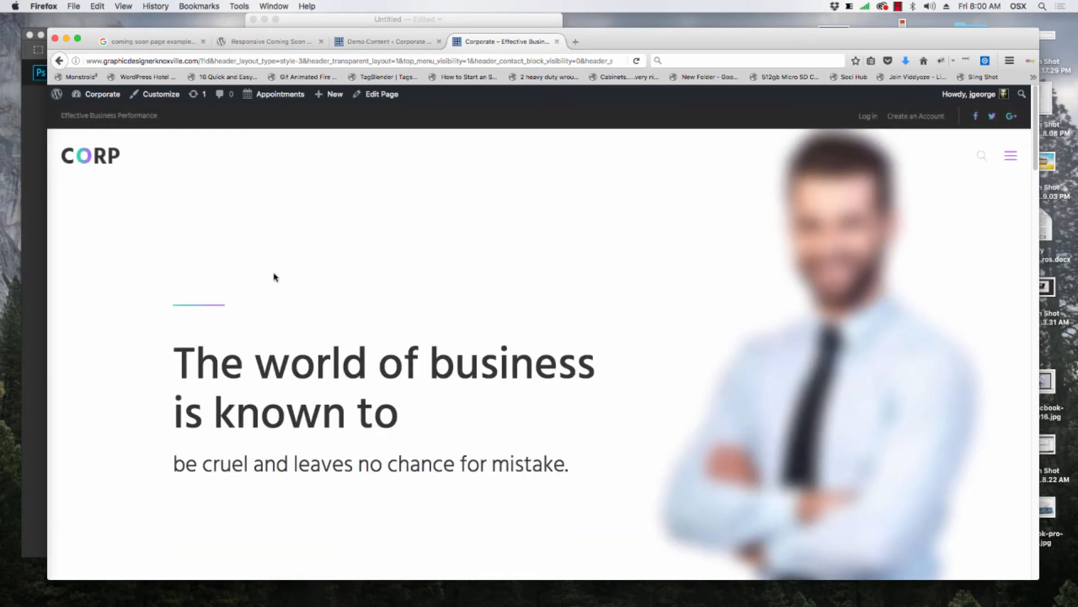
scroll(530, 287, "down", 12)
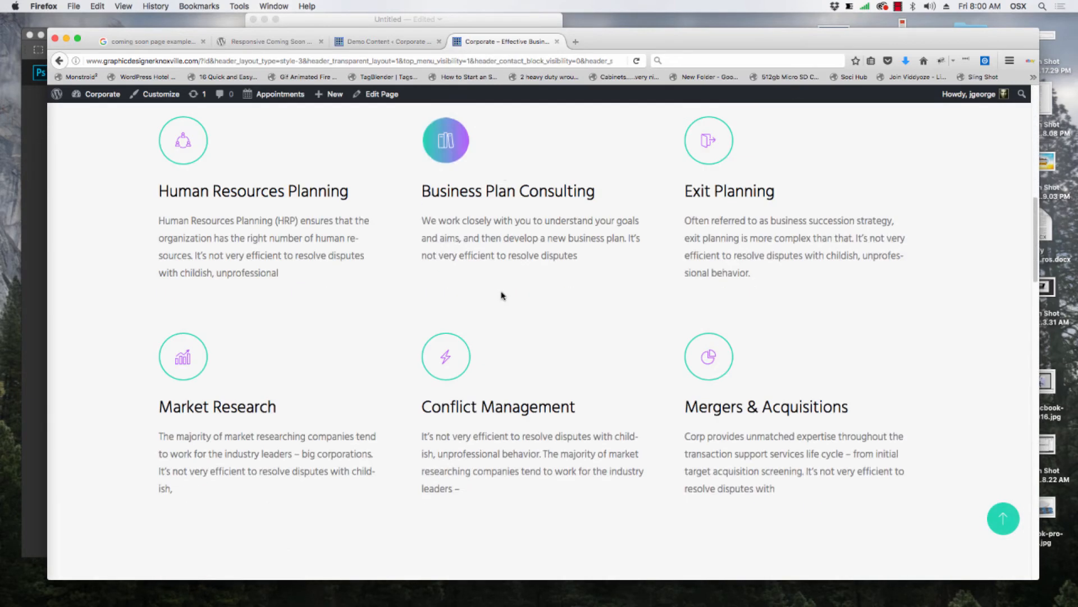
scroll(502, 295, "down", 15)
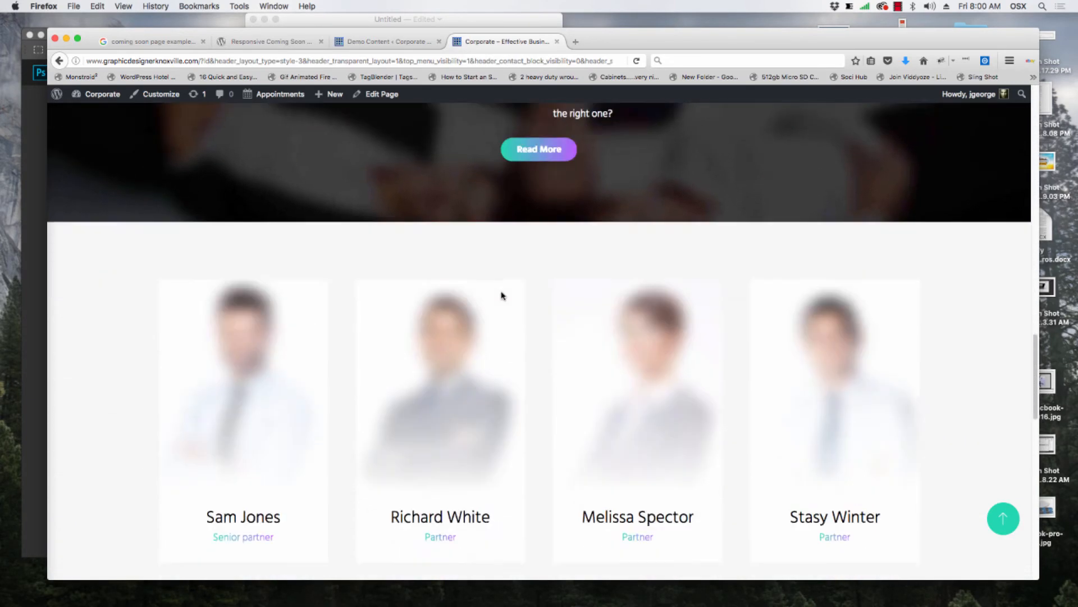
scroll(501, 295, "up", 20)
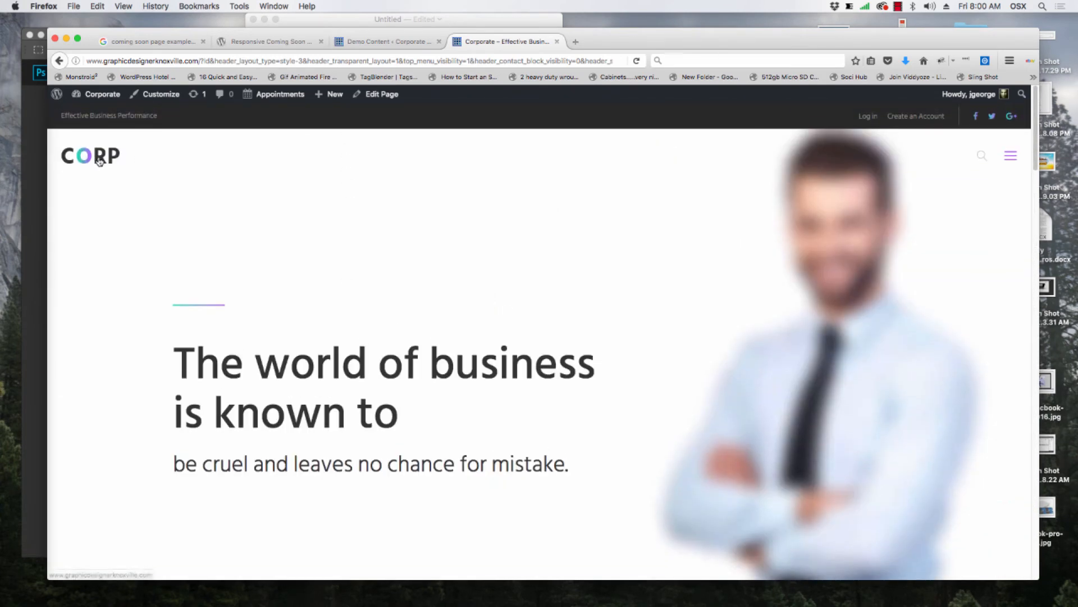
- Open the Header Style 4 home page variant from the site's slide-out navigation and view it down to the team section
left_click(1011, 156)
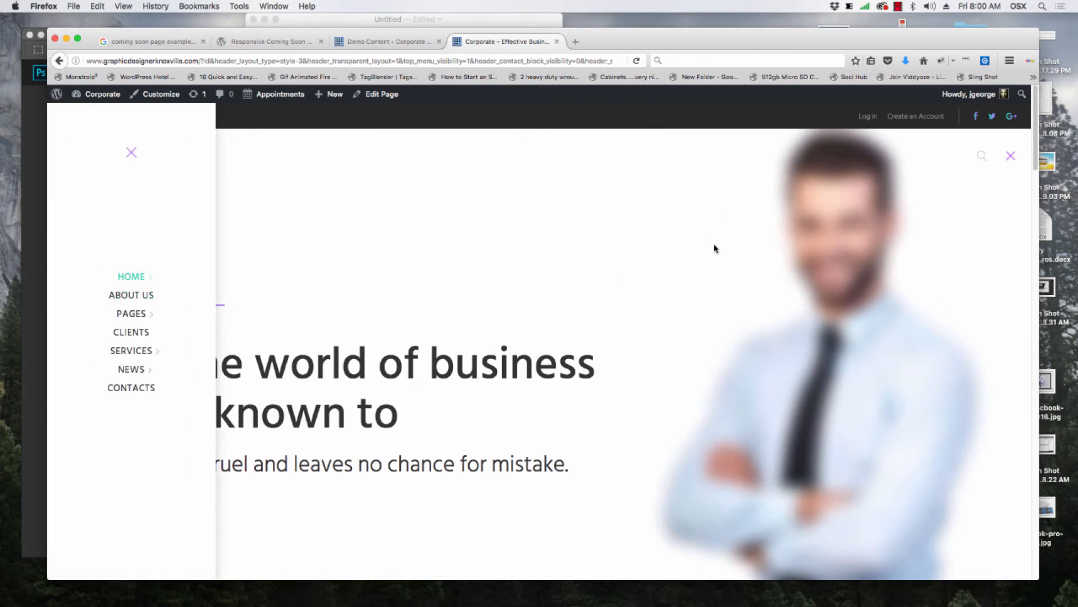
left_click(138, 278)
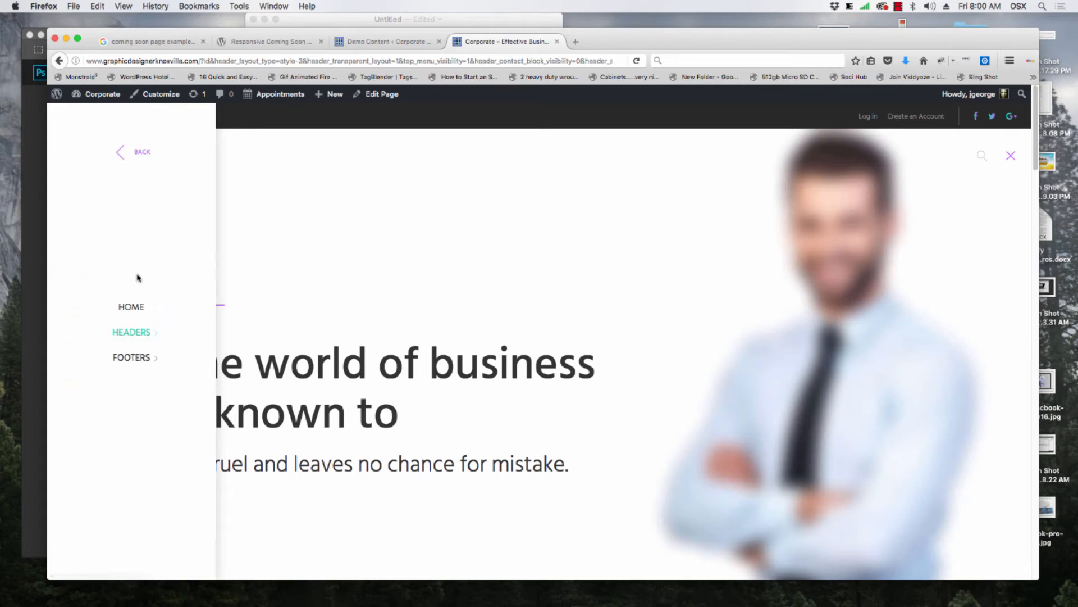
left_click(143, 333)
left_click(148, 343)
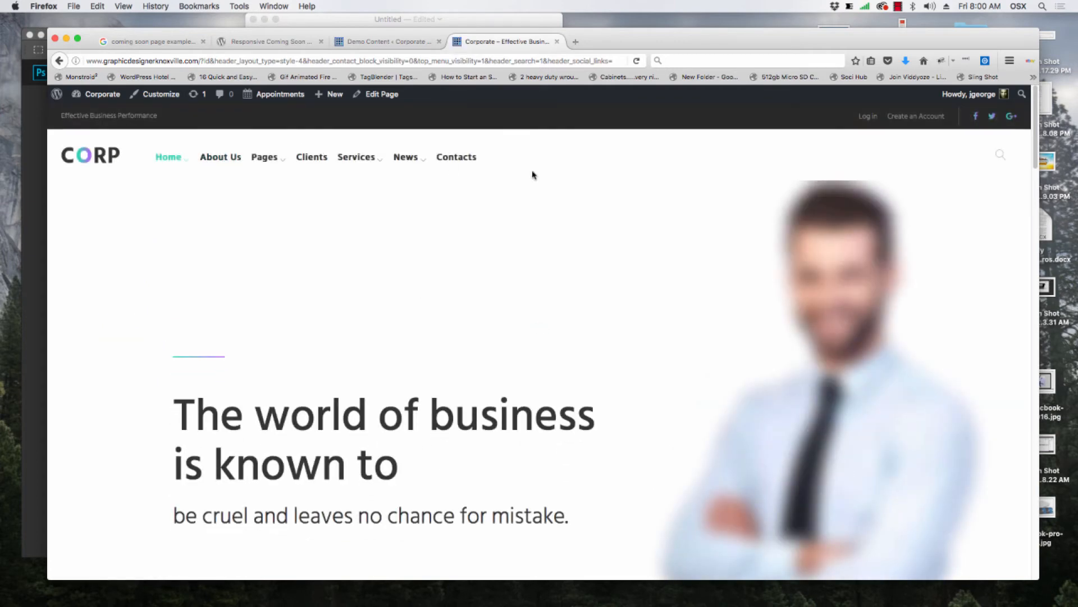
scroll(424, 373, "down", 20)
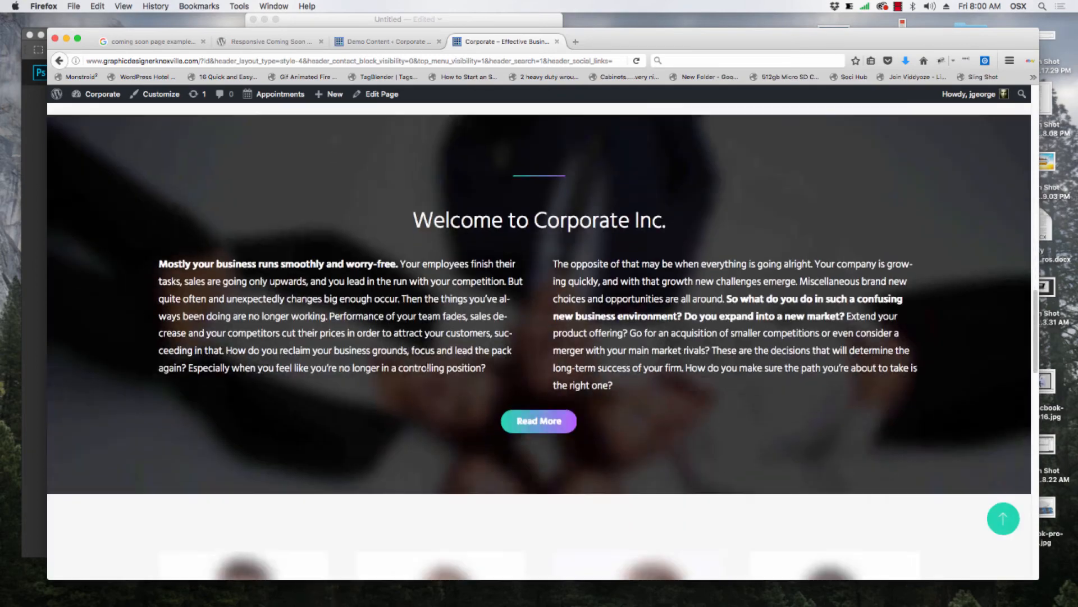
scroll(427, 368, "down", 10)
scroll(426, 368, "up", 20)
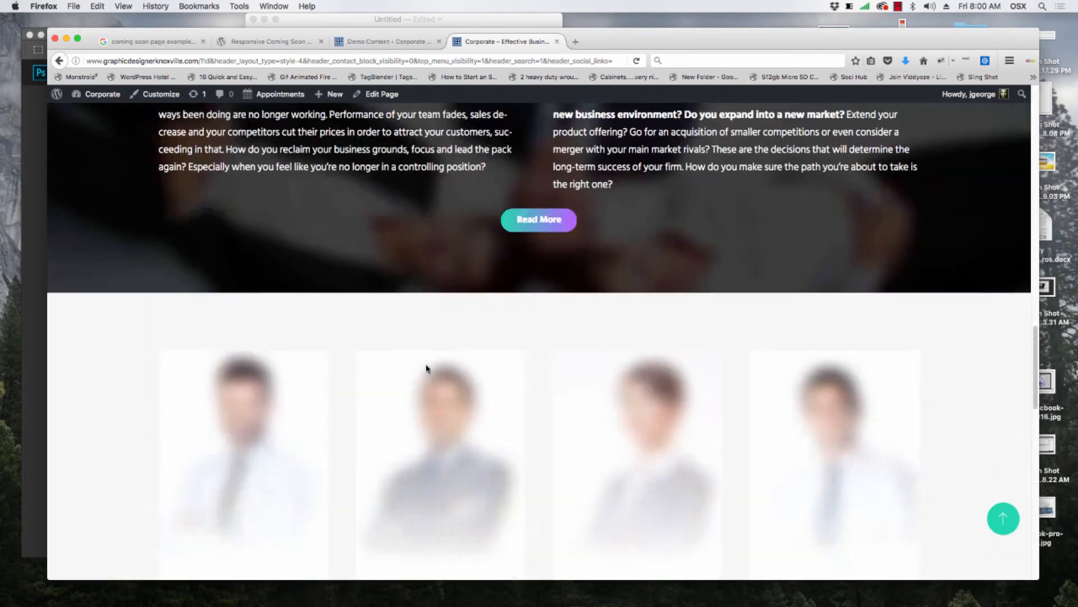
scroll(427, 368, "up", 10)
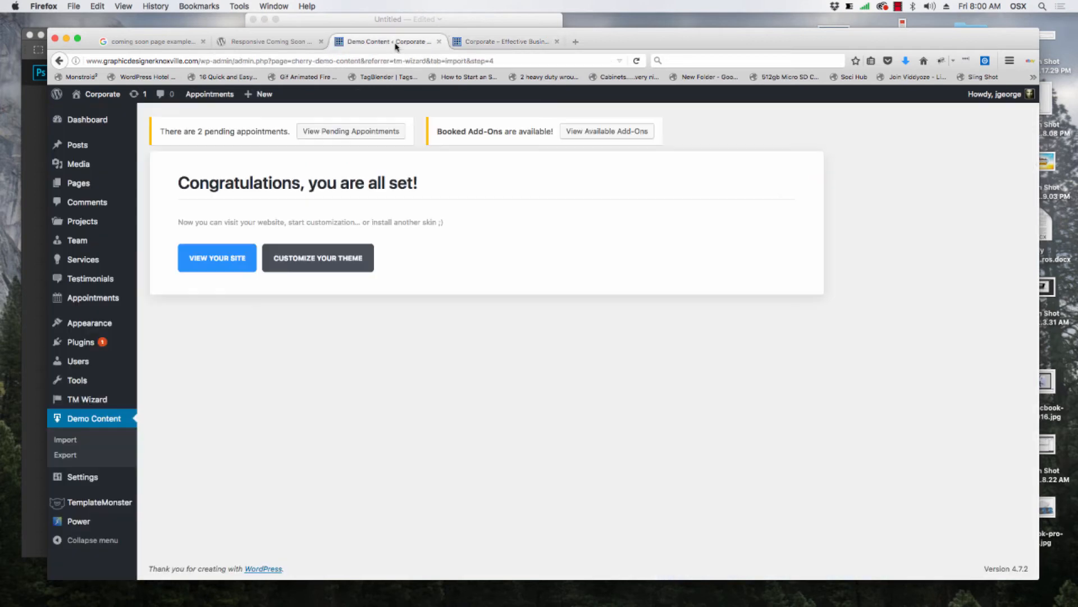
- Return to the WordPress admin, open the Power builder page, and review its additional settings and layouts list
left_click(393, 44)
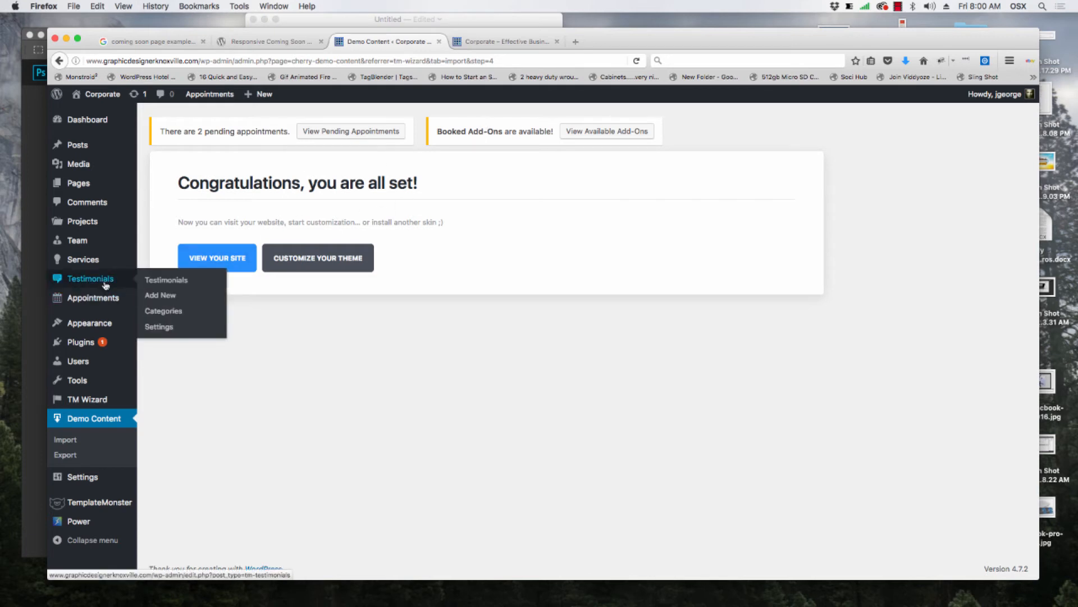
mouse_move(99, 298)
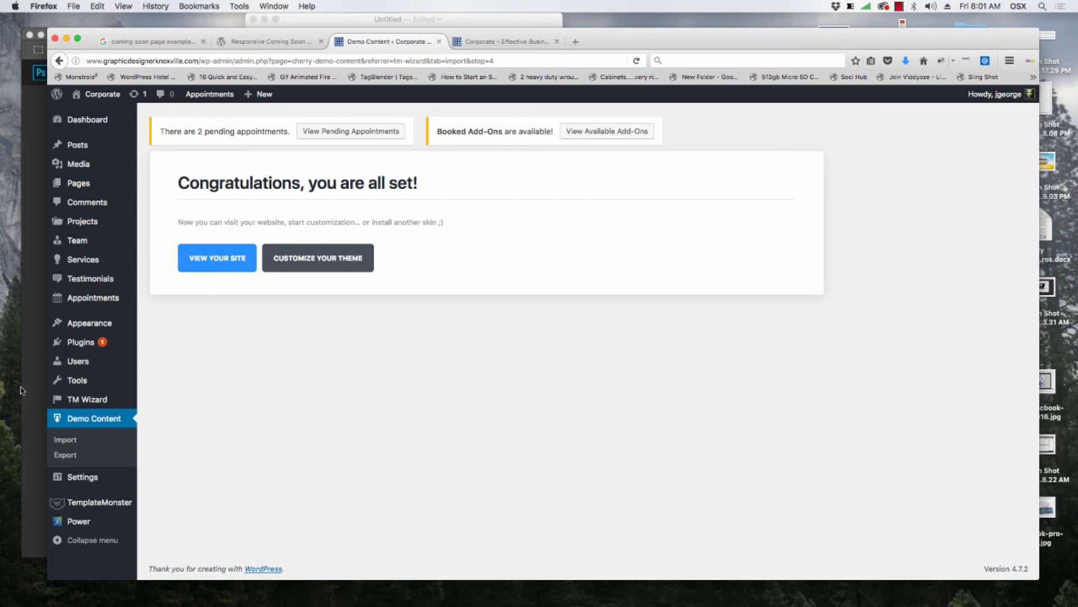
mouse_move(94, 345)
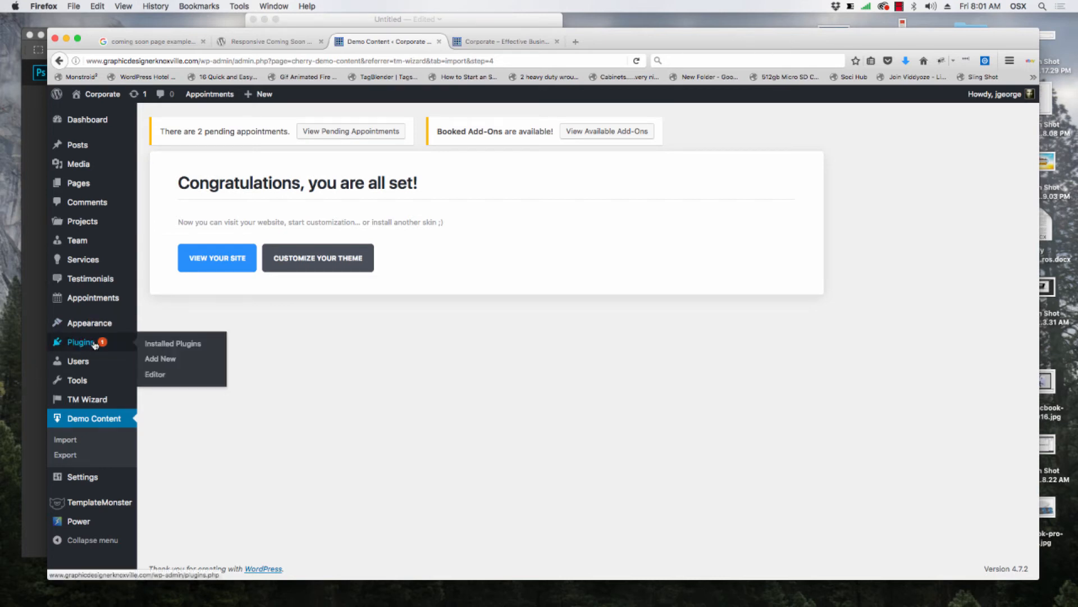
left_click(82, 524)
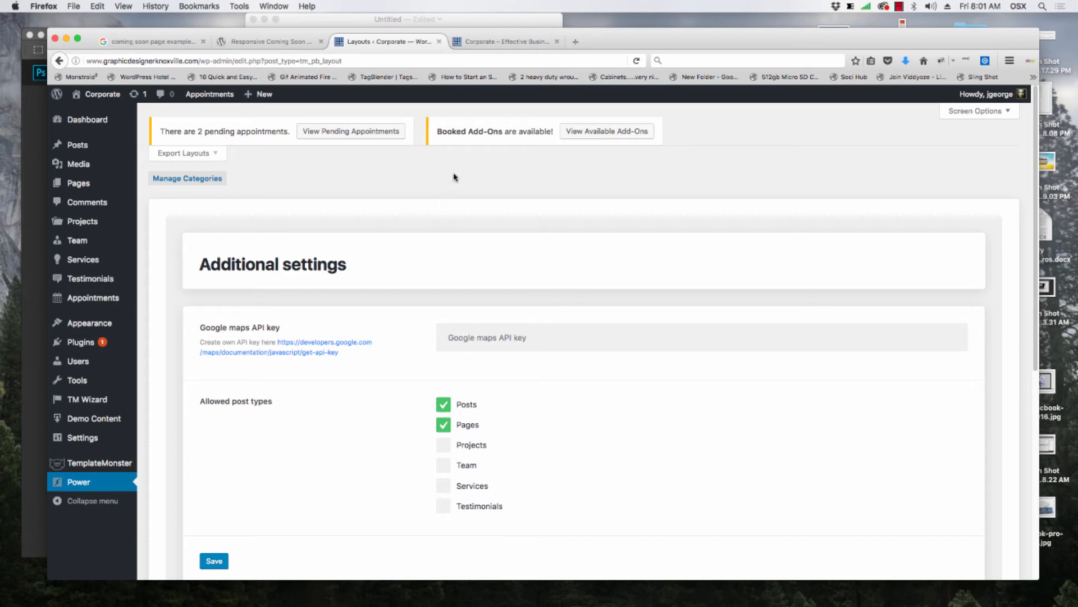
scroll(402, 242, "down", 3)
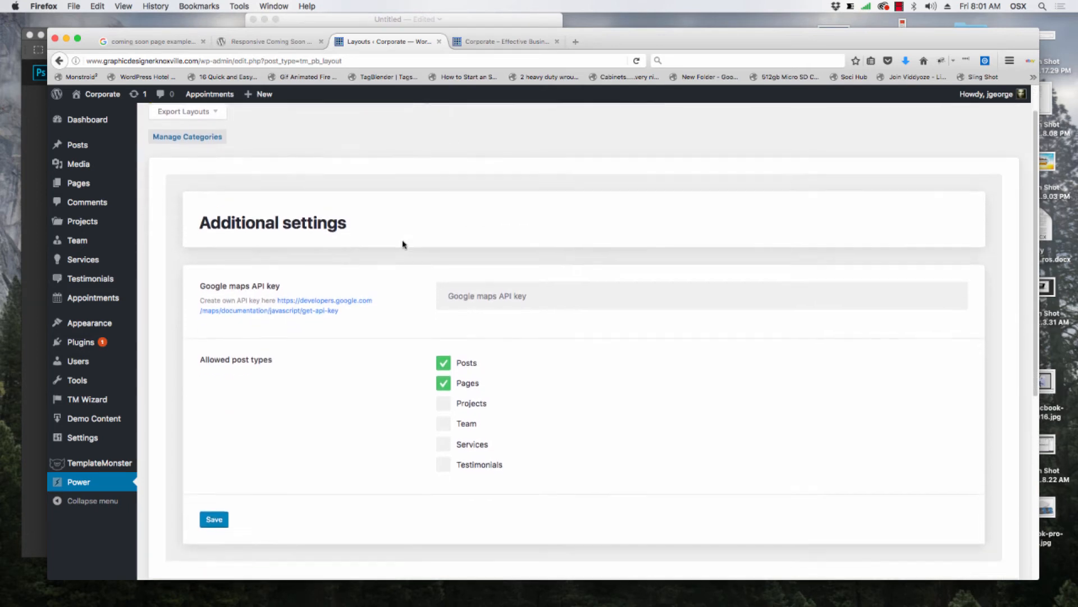
scroll(402, 245, "down", 2)
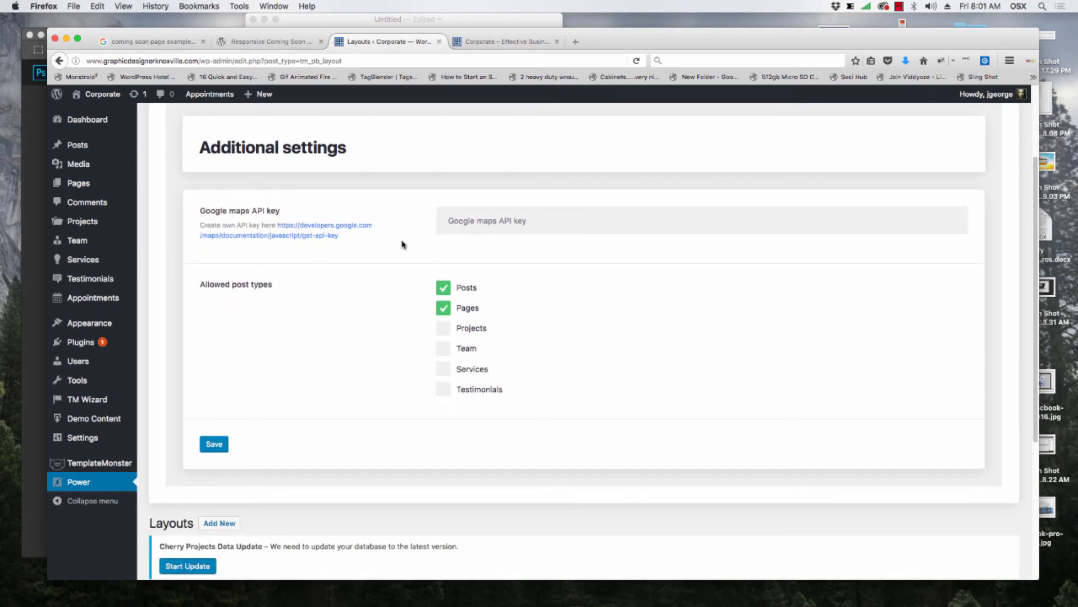
scroll(402, 245, "down", 2)
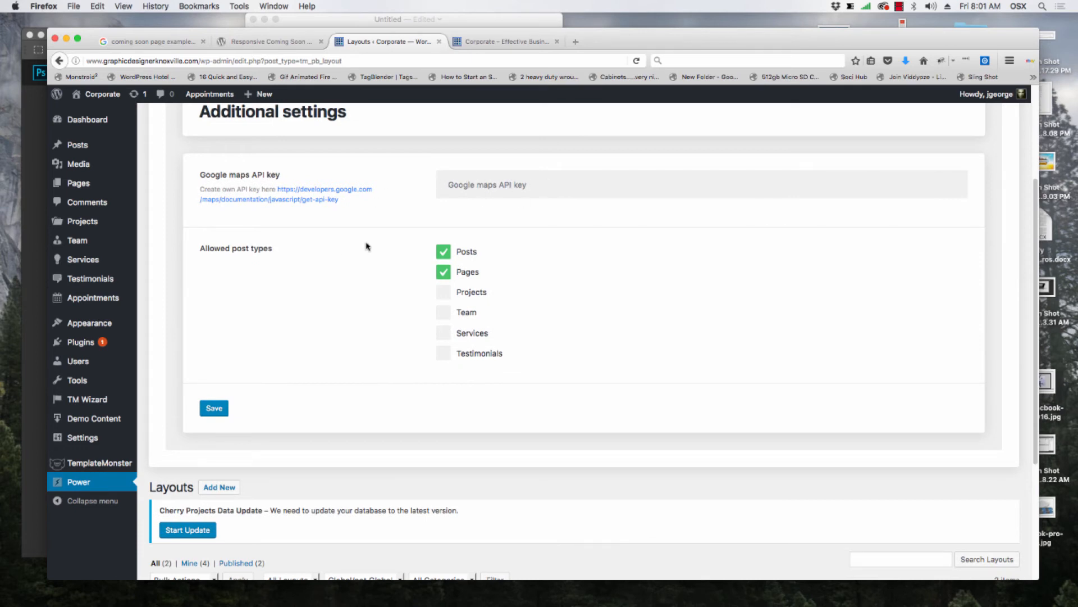
scroll(367, 246, "down", 8)
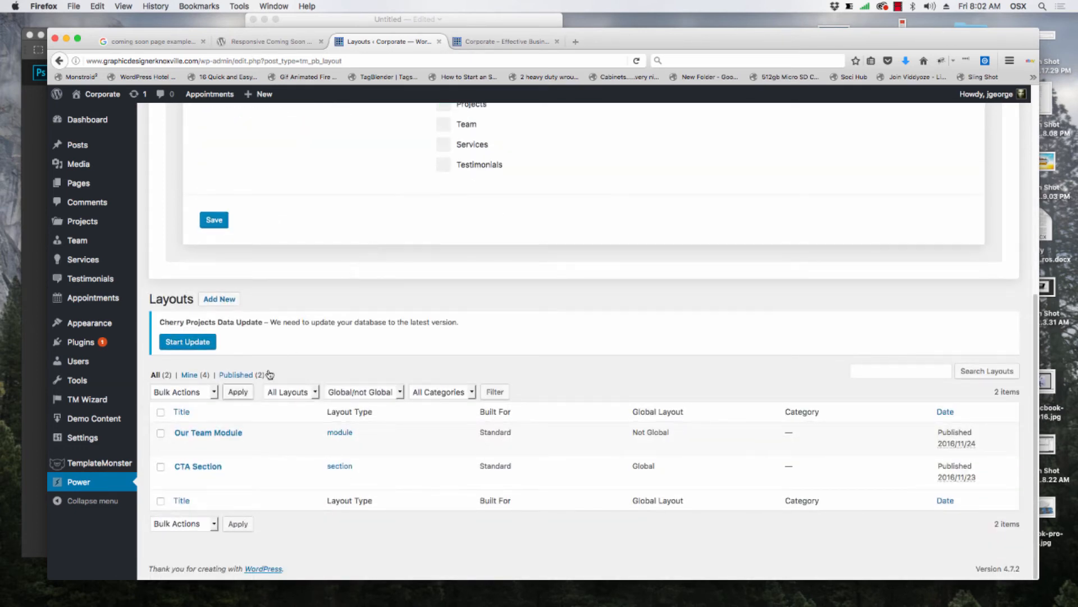
scroll(253, 419, "up", 12)
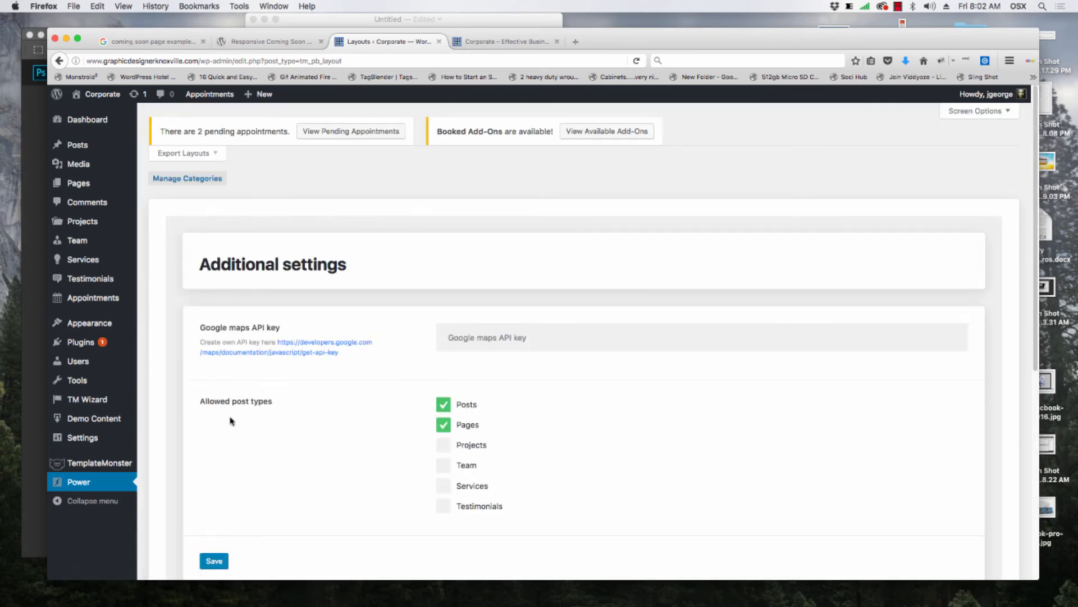
- Inspect the Export Layouts options on the Power page, close them, and return to the layouts list
scroll(270, 416, "down", 2)
scroll(252, 394, "up", 2)
left_click(212, 155)
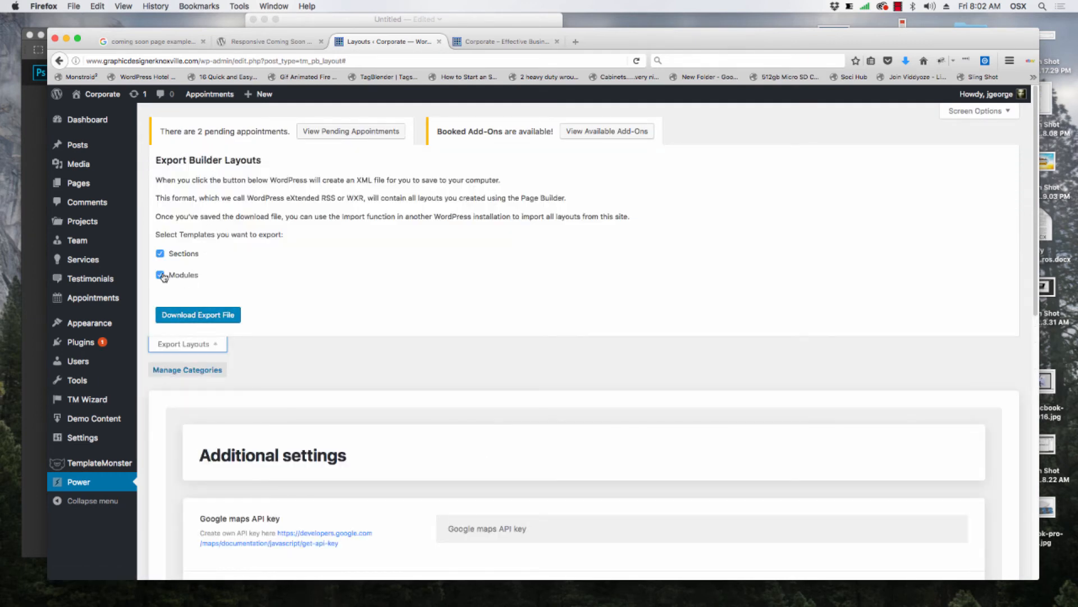
left_click(216, 348)
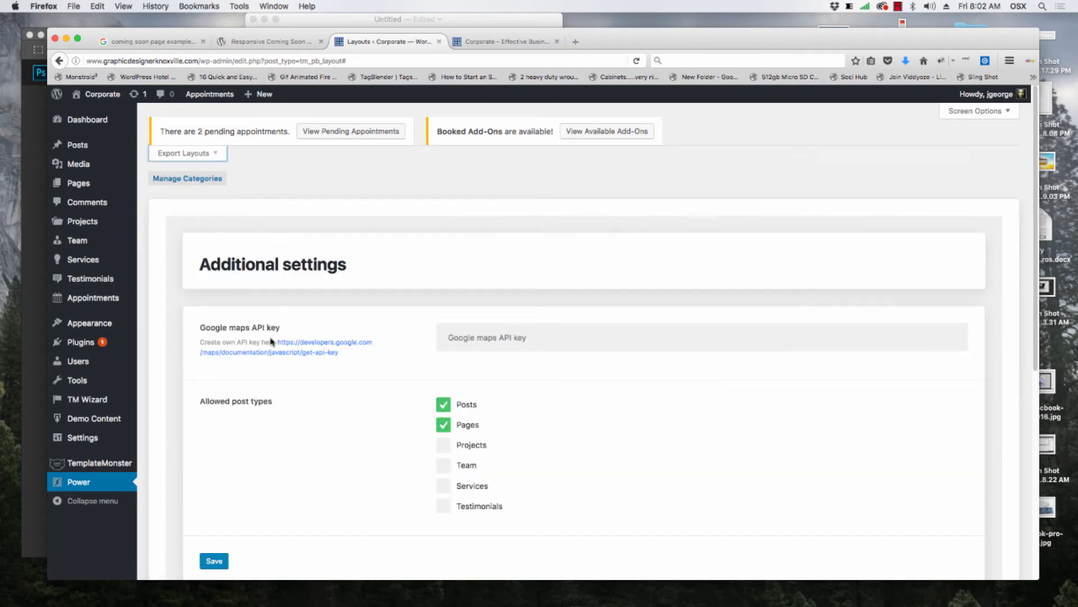
scroll(332, 365, "down", 6)
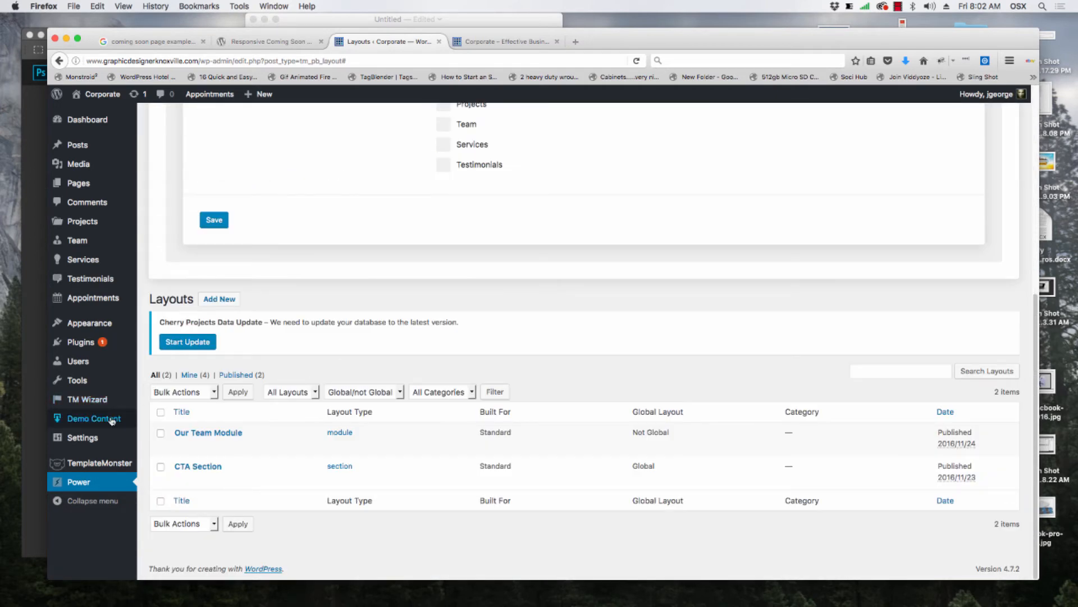
mouse_move(87, 436)
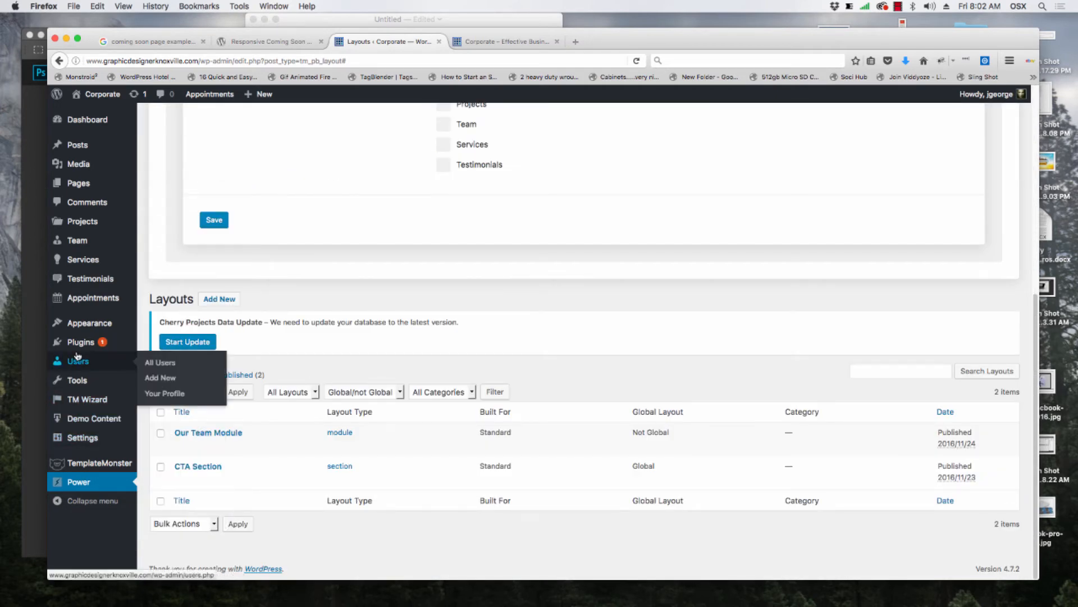
- Show all pages and open the Home front page for editing
scroll(152, 236, "up", 6)
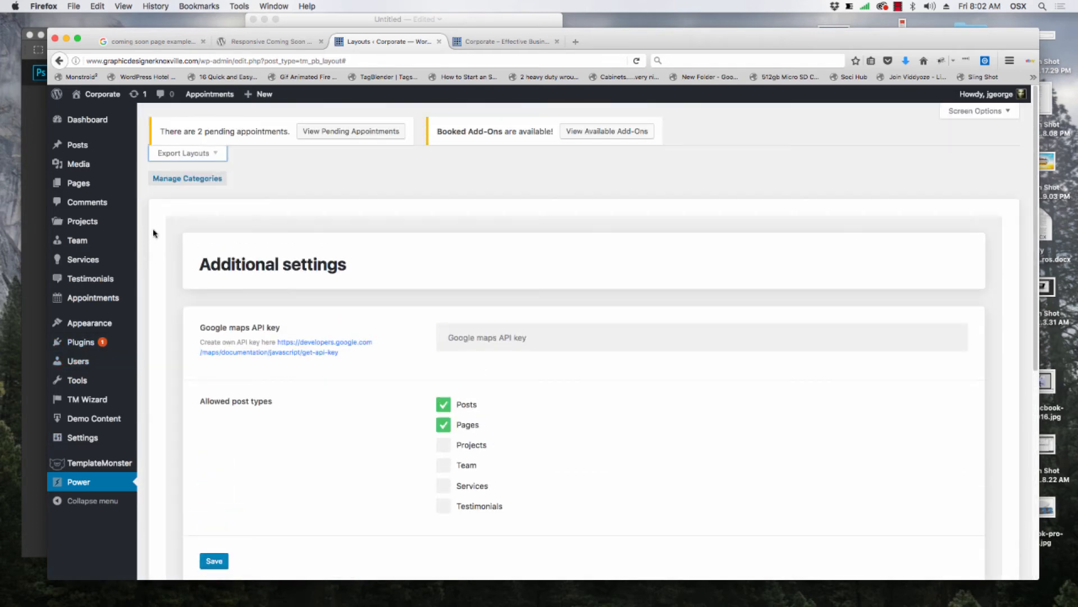
mouse_move(101, 185)
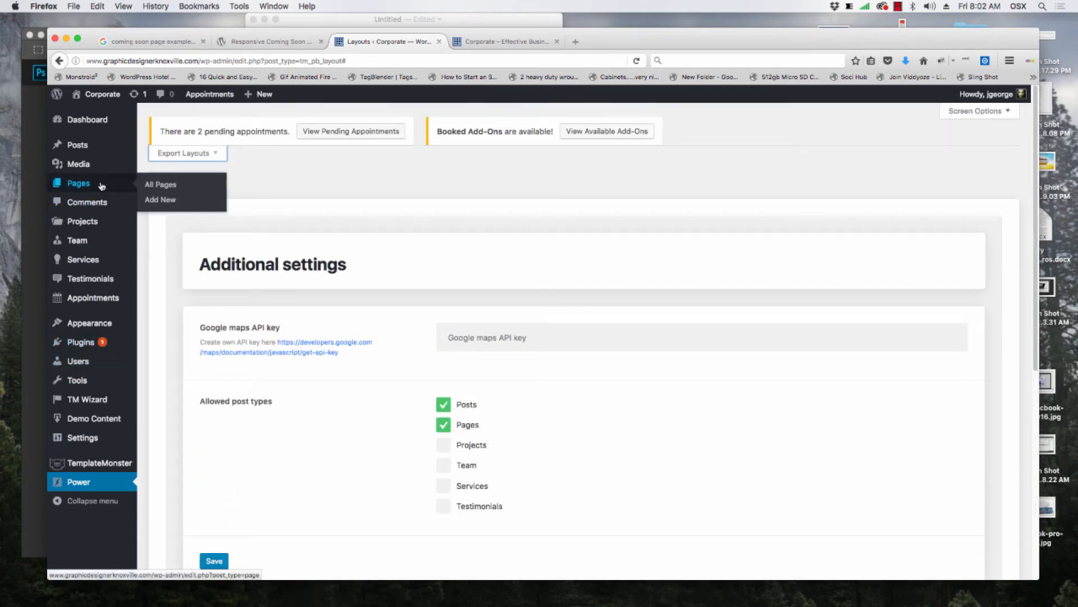
left_click(170, 190)
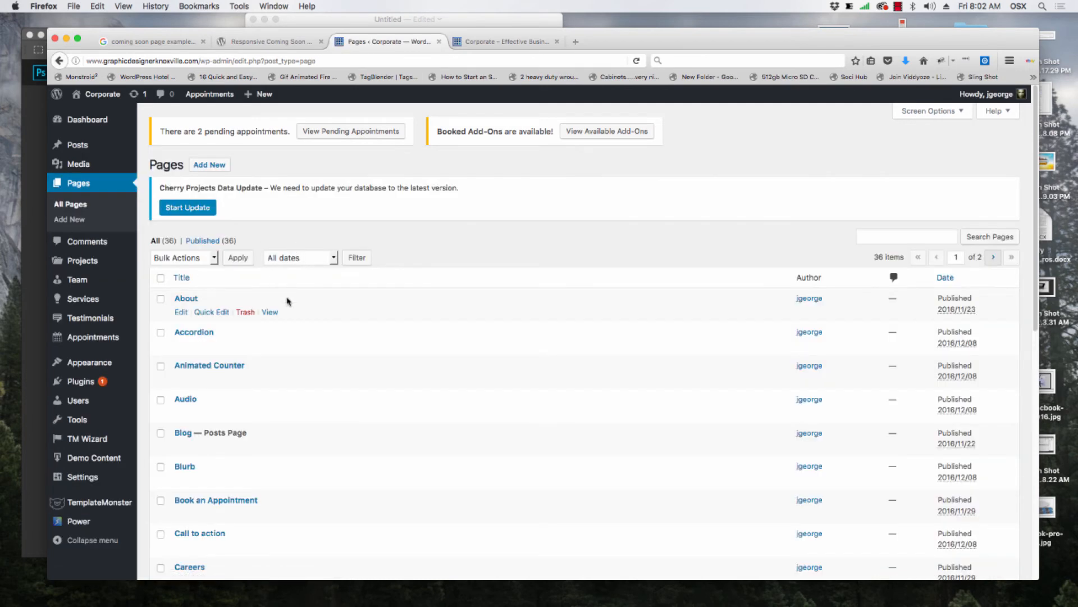
scroll(306, 308, "down", 5)
scroll(306, 309, "down", 4)
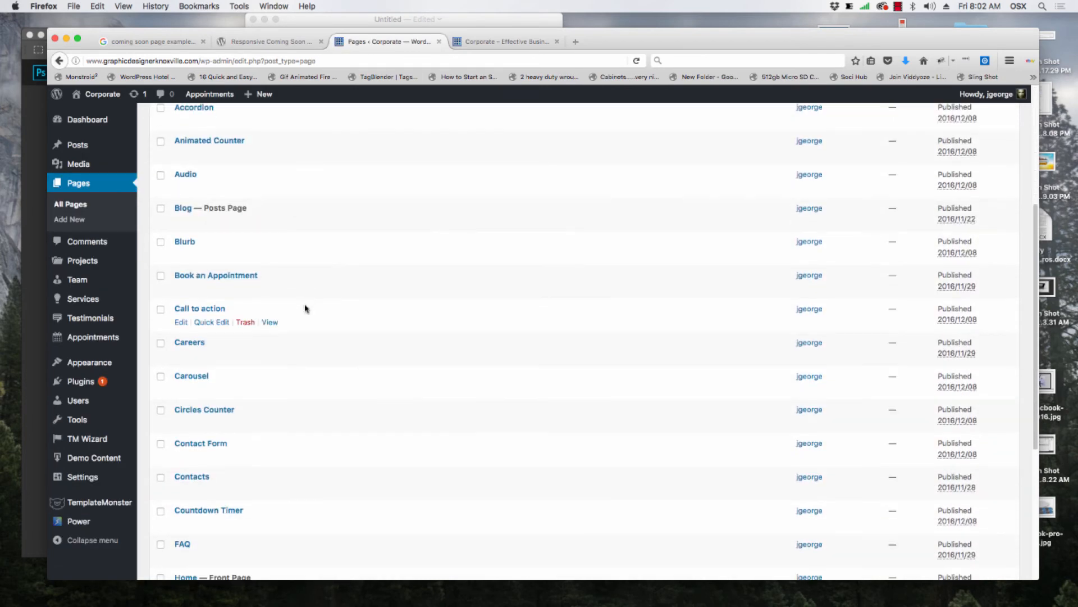
scroll(306, 308, "down", 10)
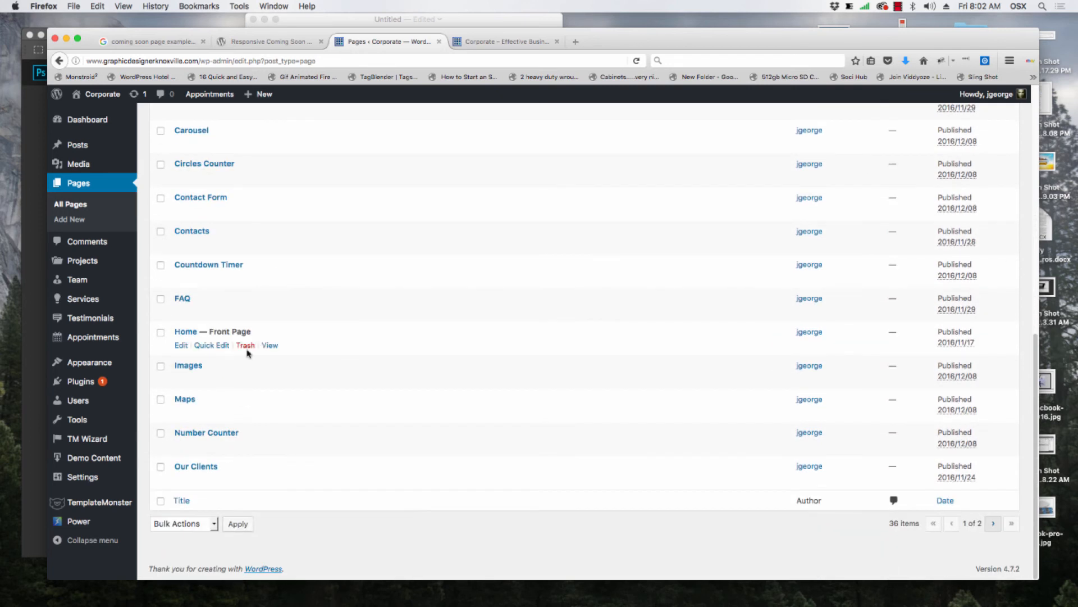
left_click(181, 345)
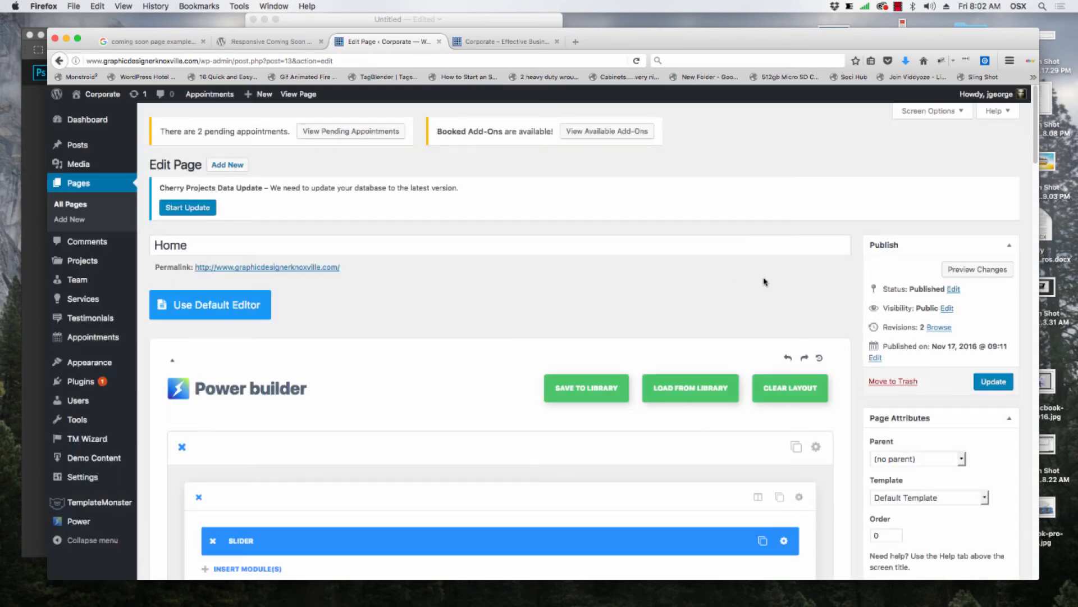
- Review the Home page's Power builder layout from the Slider section through the Services, Text and Button modules
scroll(741, 293, "down", 5)
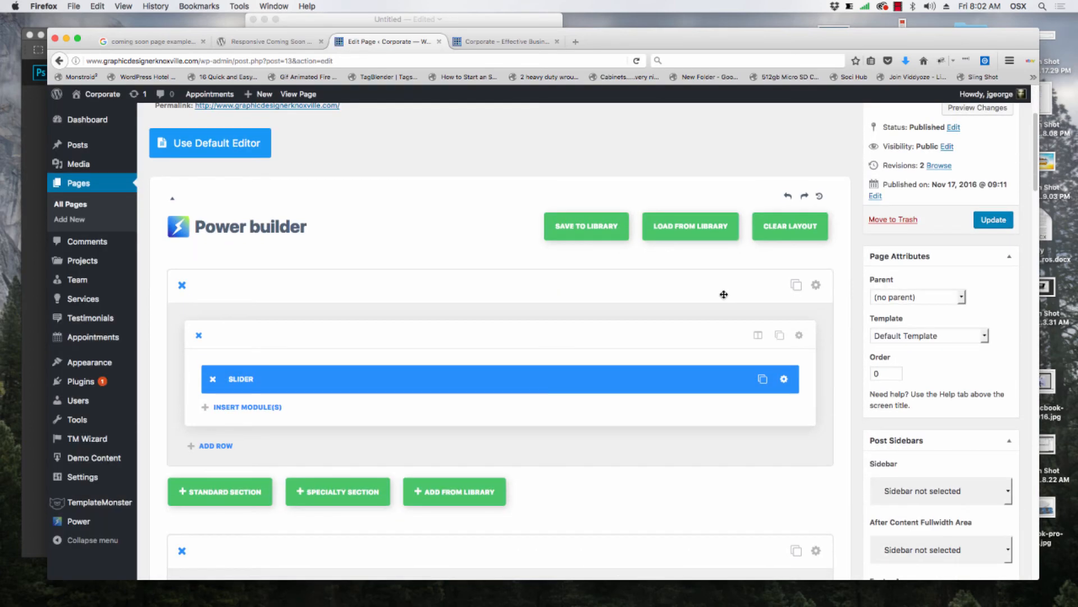
scroll(621, 327, "down", 3)
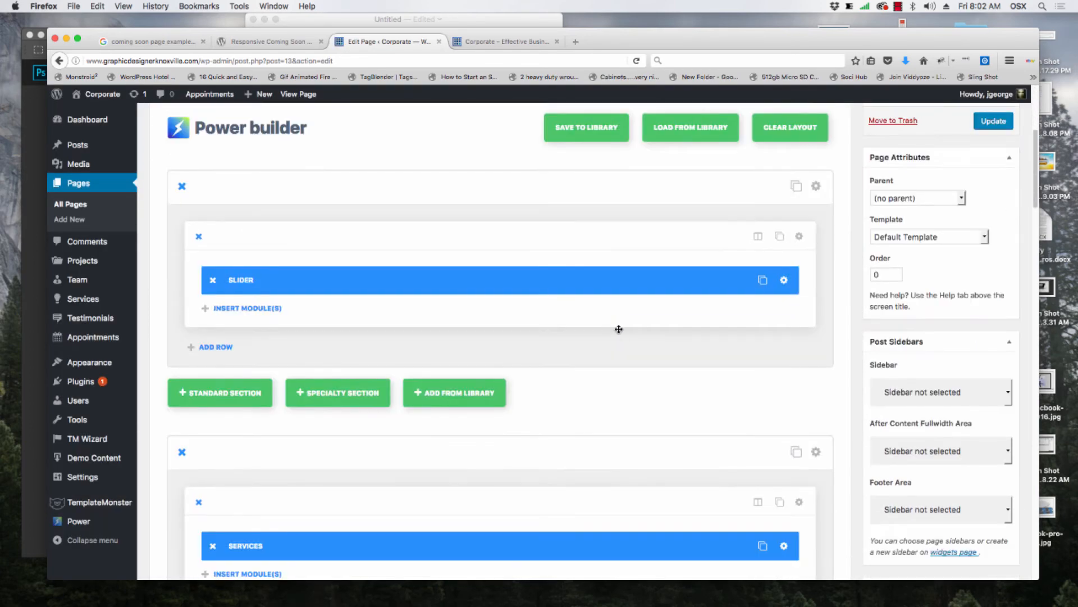
scroll(592, 341, "down", 15)
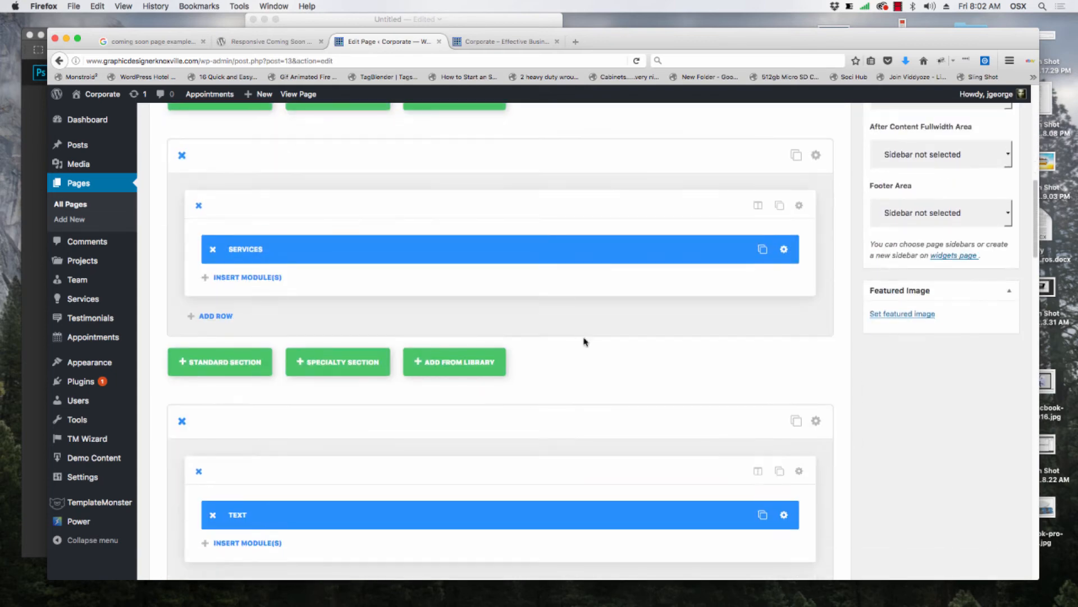
scroll(584, 337, "down", 4)
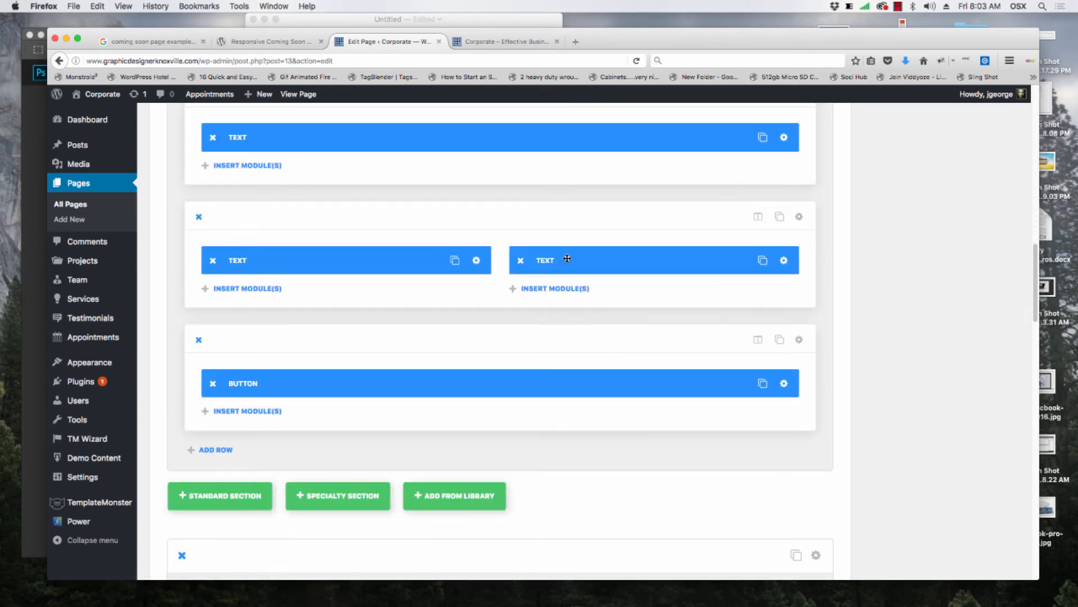
scroll(499, 226, "up", 9)
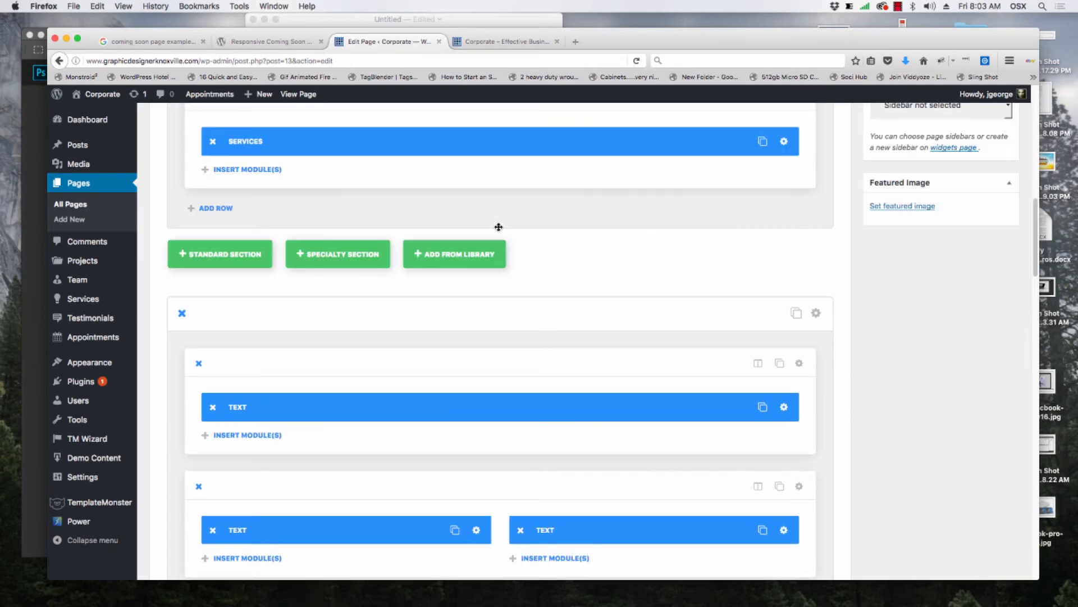
scroll(499, 227, "up", 12)
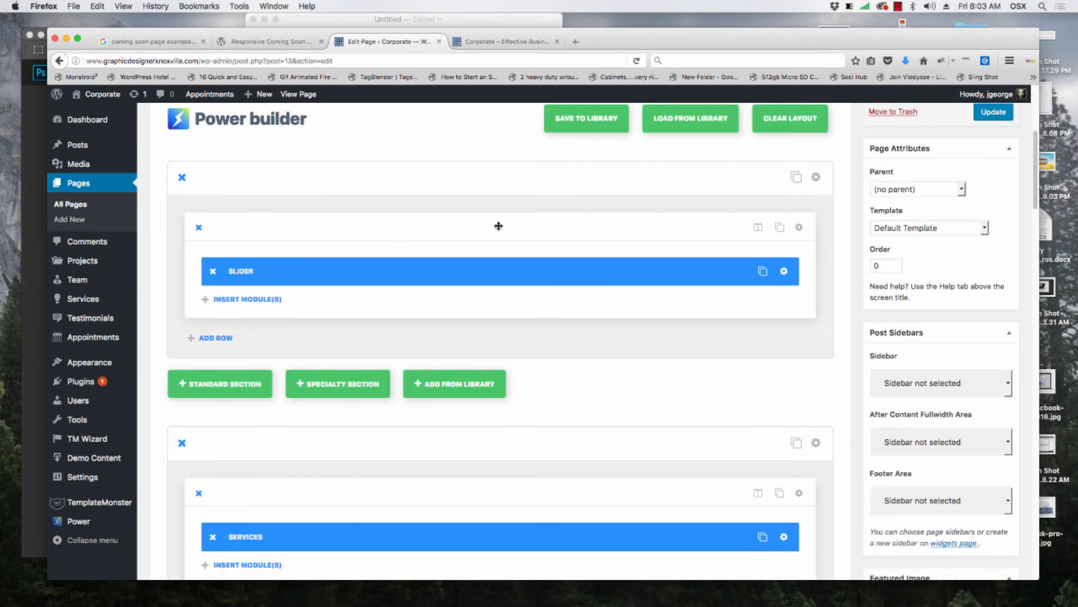
scroll(498, 225, "up", 8)
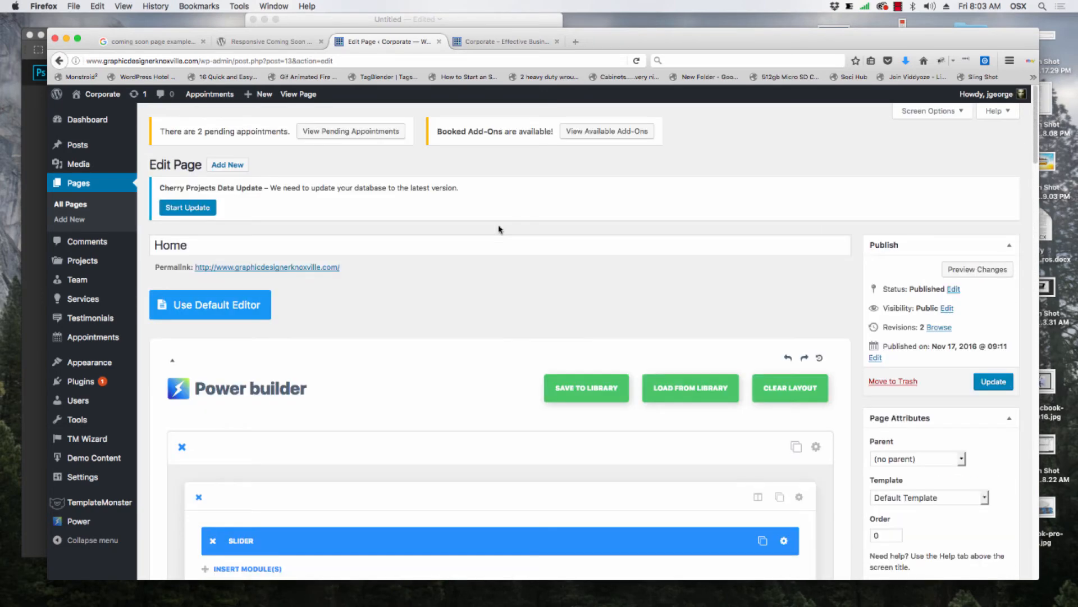
- Inspect the column presets for the row with two Text modules and close them without choosing another layout
scroll(499, 228, "down", 20)
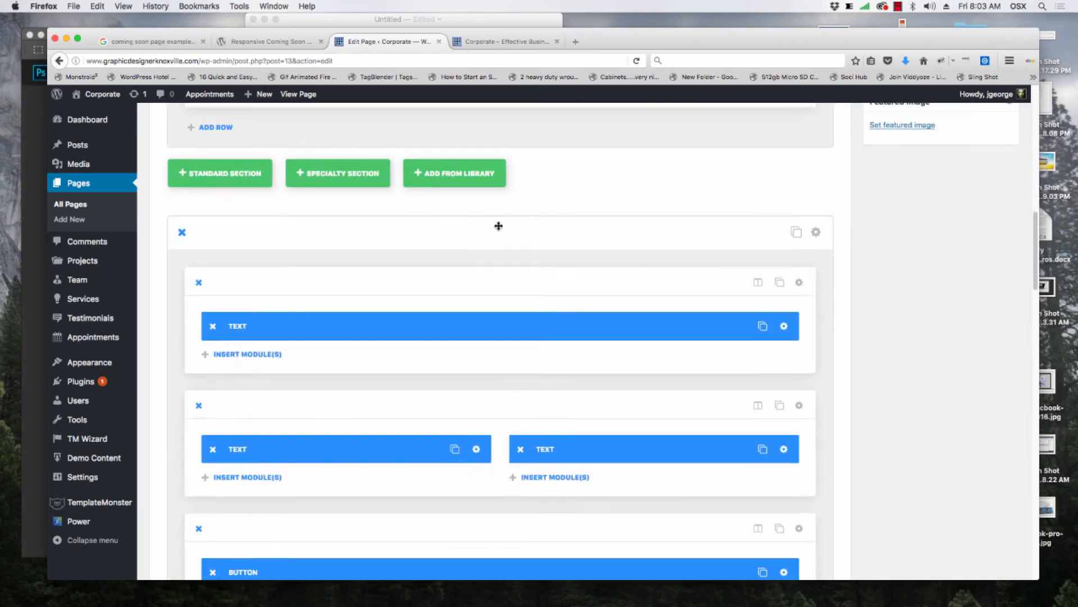
scroll(499, 226, "down", 7)
scroll(345, 248, "up", 4)
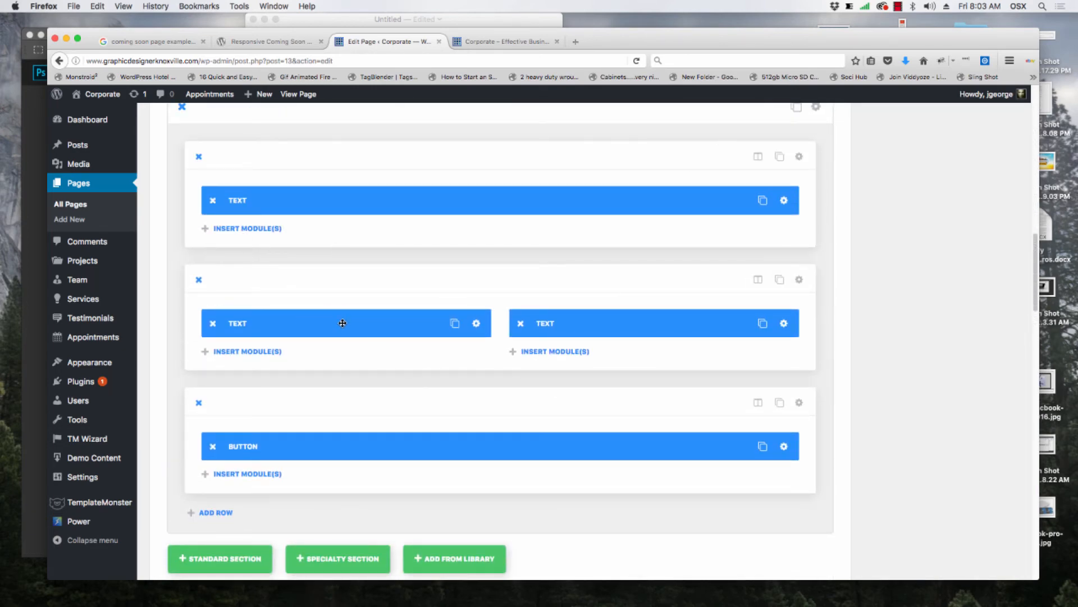
left_click(759, 281)
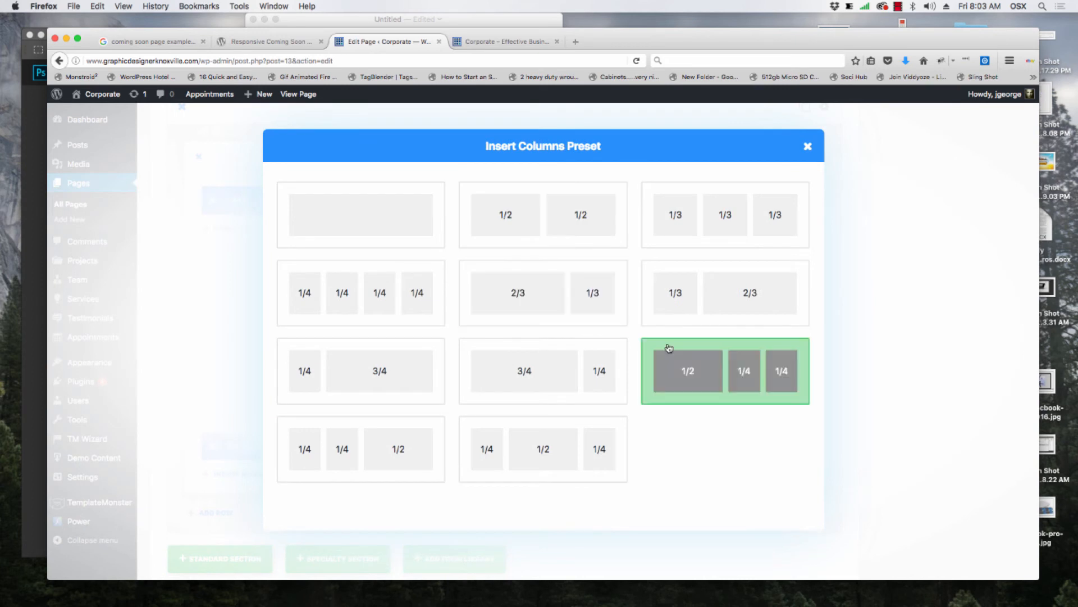
left_click(369, 450)
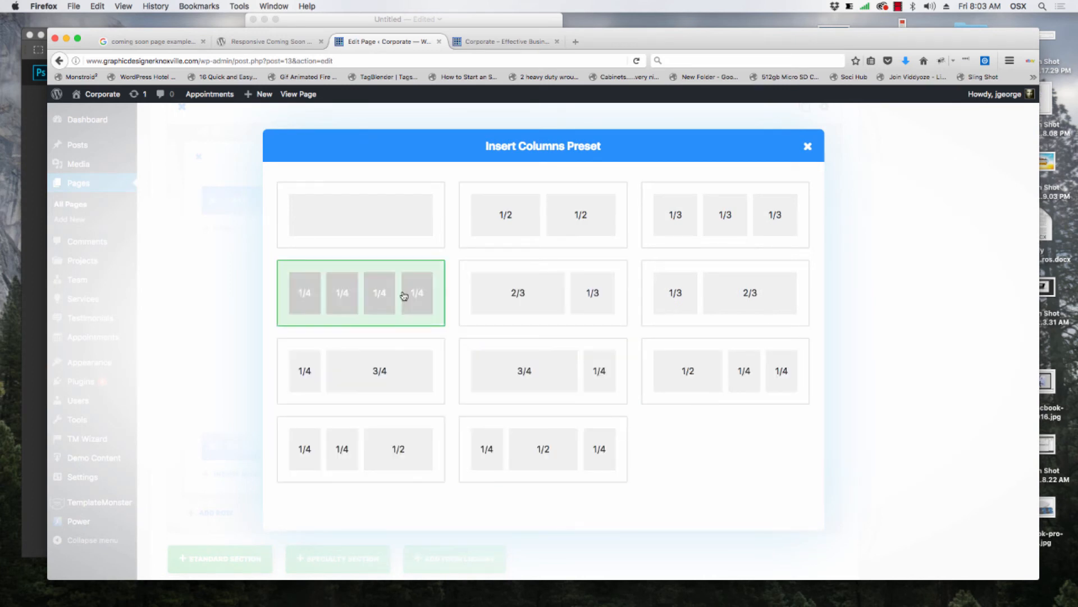
left_click(808, 146)
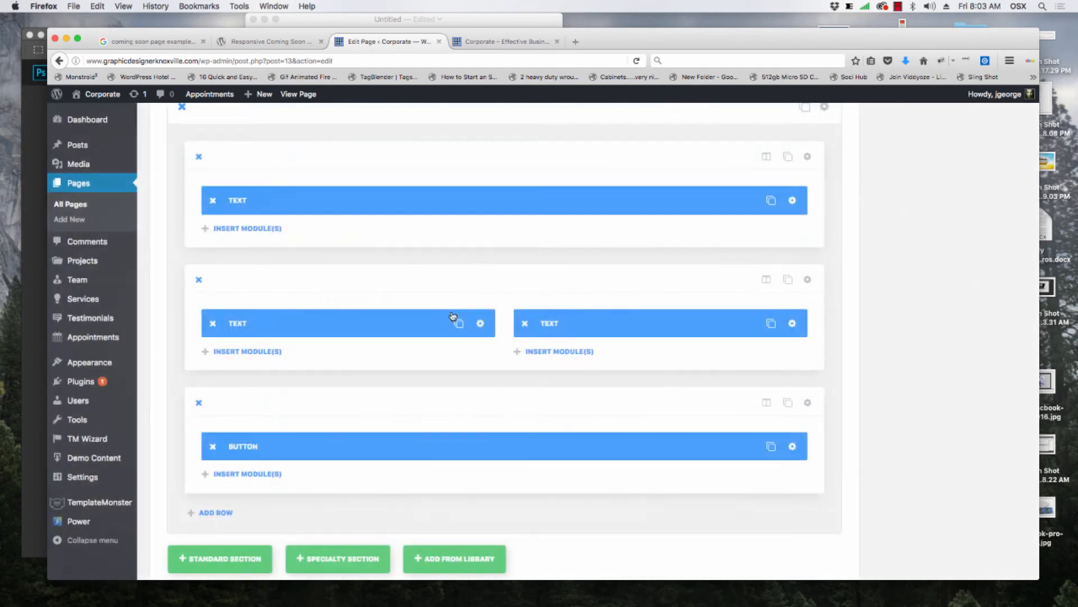
- Open the Team module's settings and check the column setting for laptop, phone and tablet
scroll(414, 337, "down", 5)
scroll(414, 336, "down", 3)
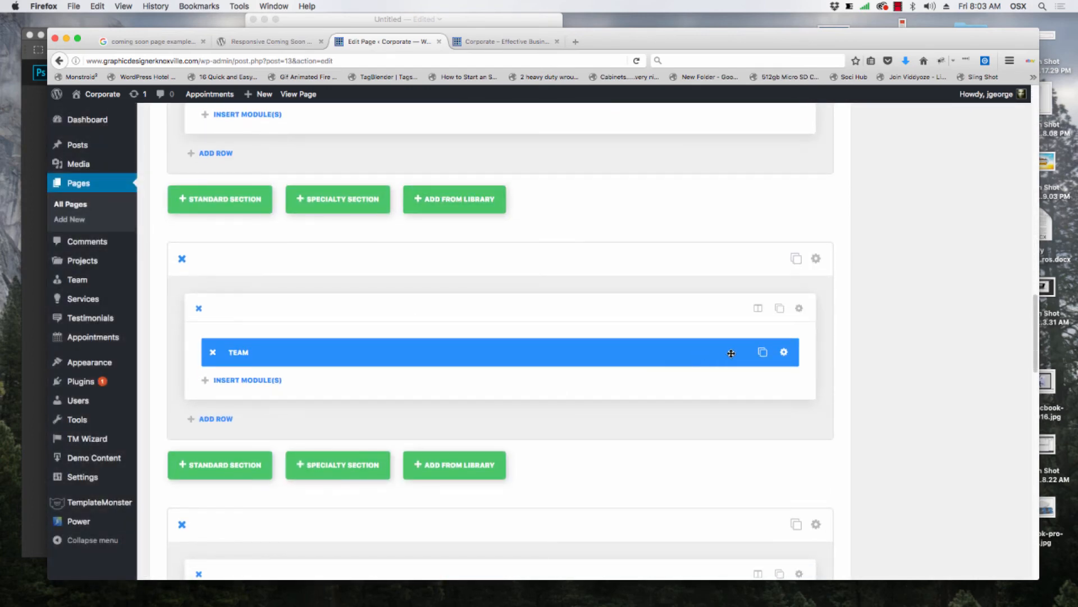
left_click(784, 353)
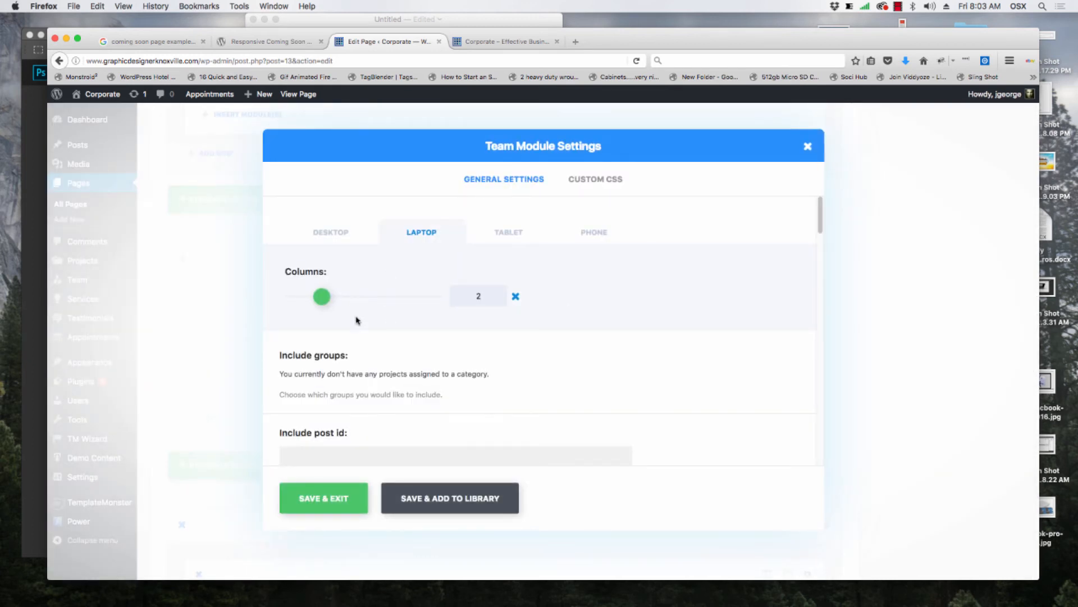
left_click(590, 232)
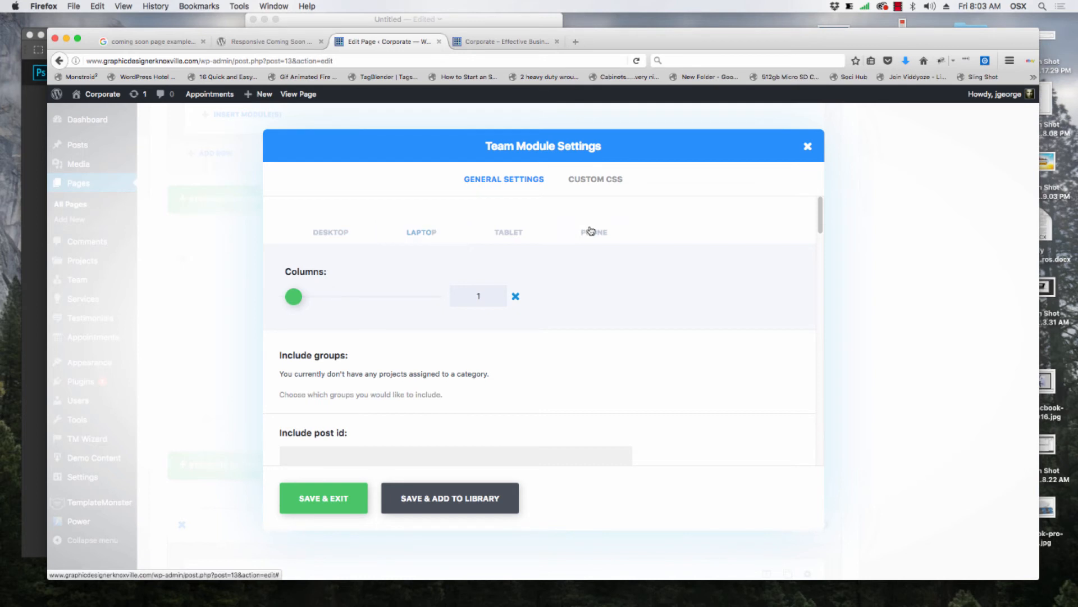
left_click(512, 232)
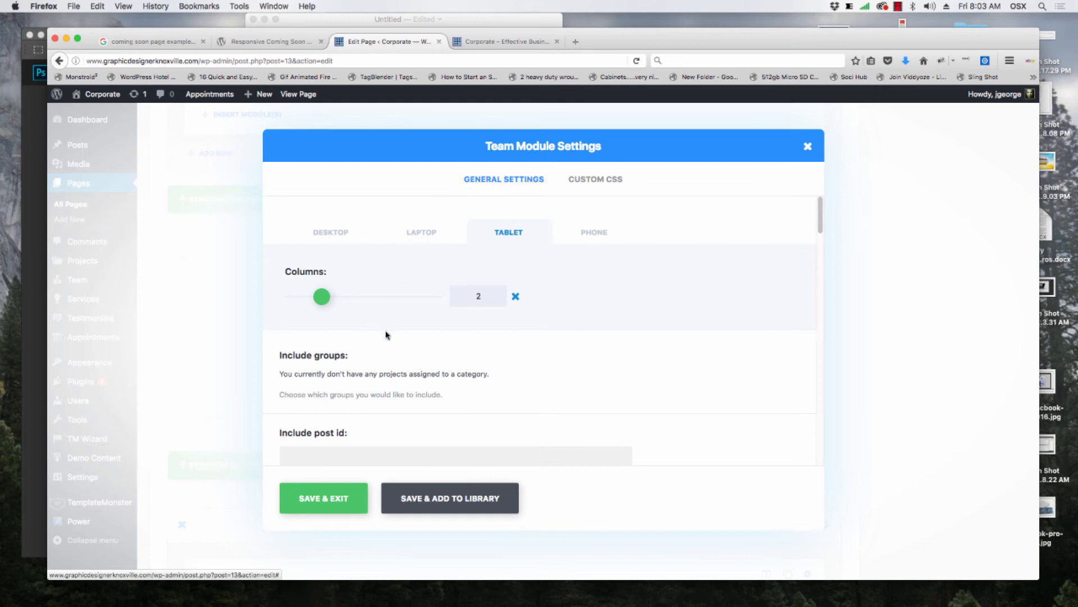
- Look through the Team module's general settings, from the post ID and title fields to the name, photo and description options
scroll(400, 345, "down", 3)
scroll(403, 341, "down", 3)
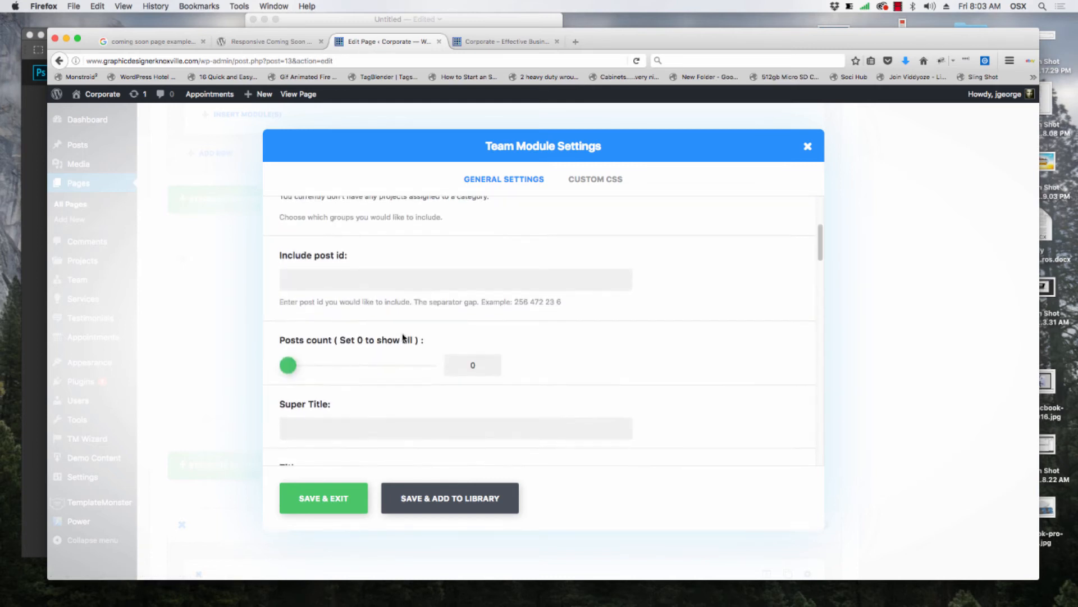
scroll(375, 323, "down", 4)
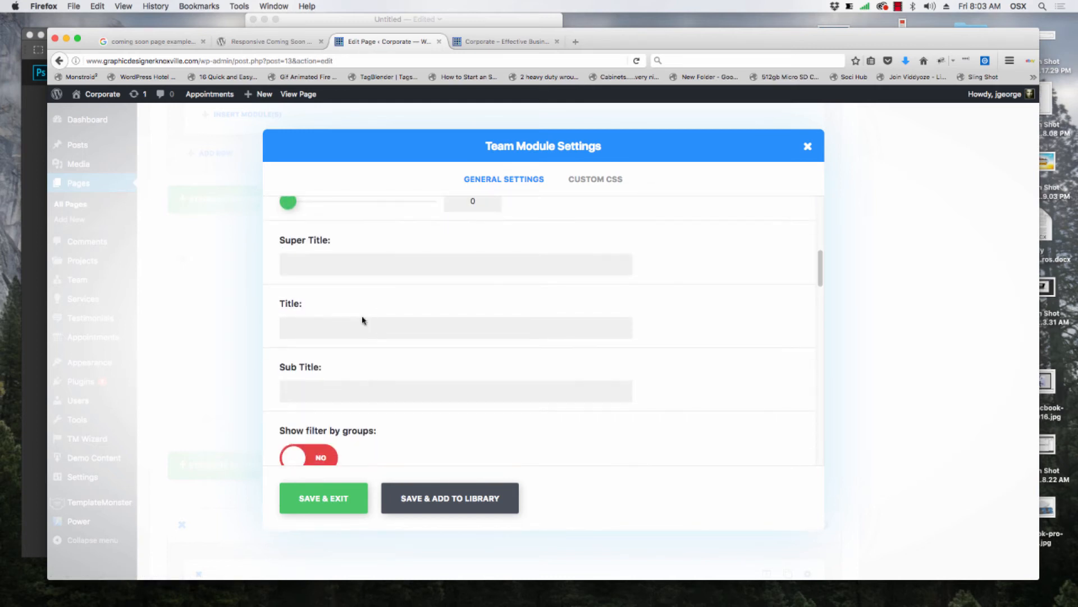
scroll(419, 309, "down", 2)
scroll(438, 318, "down", 7)
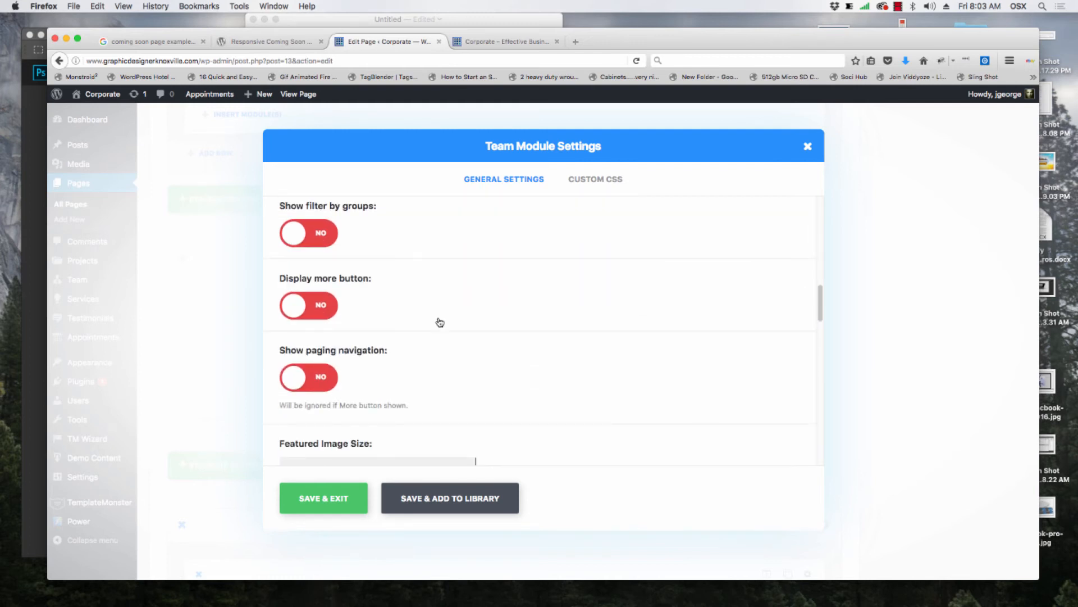
scroll(480, 302, "down", 6)
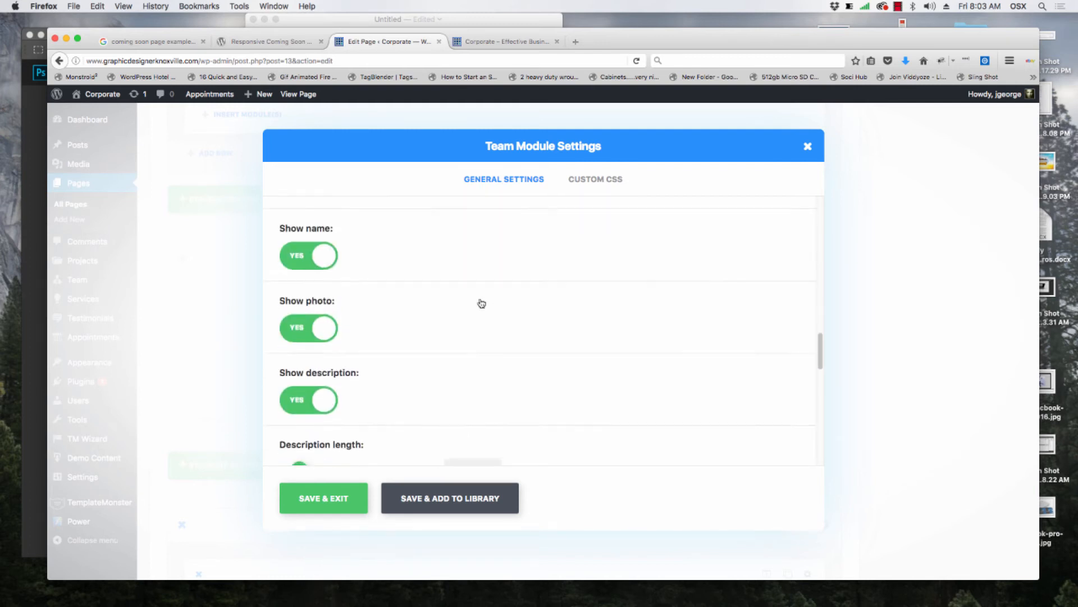
- Inspect the Team module's Featured Image Size choices and view the remaining general settings down to the Admin Label
scroll(482, 302, "up", 5)
left_click(449, 327)
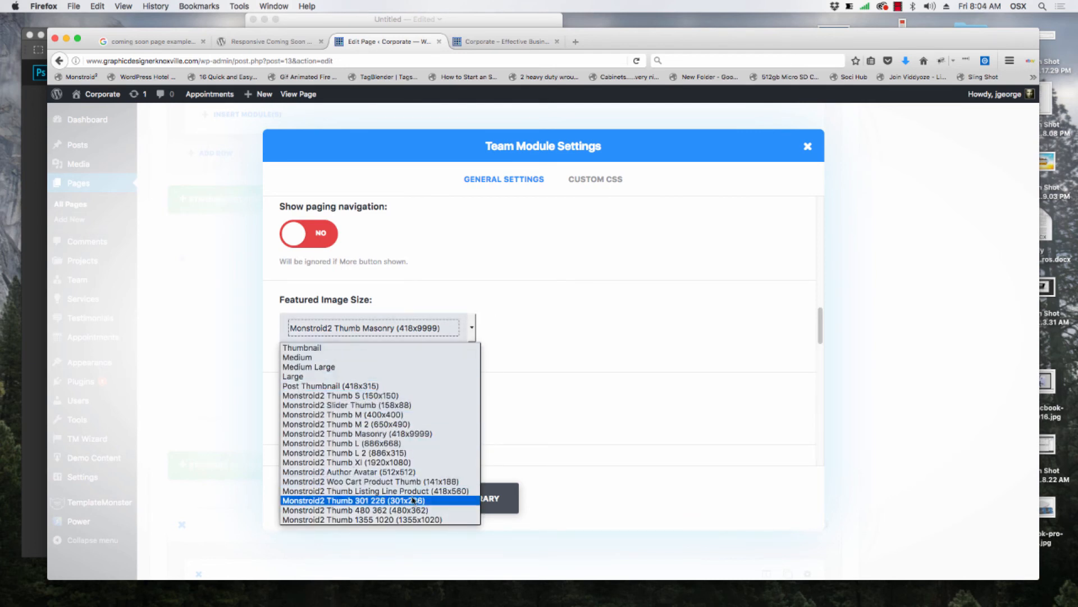
left_click(585, 348)
scroll(557, 327, "down", 15)
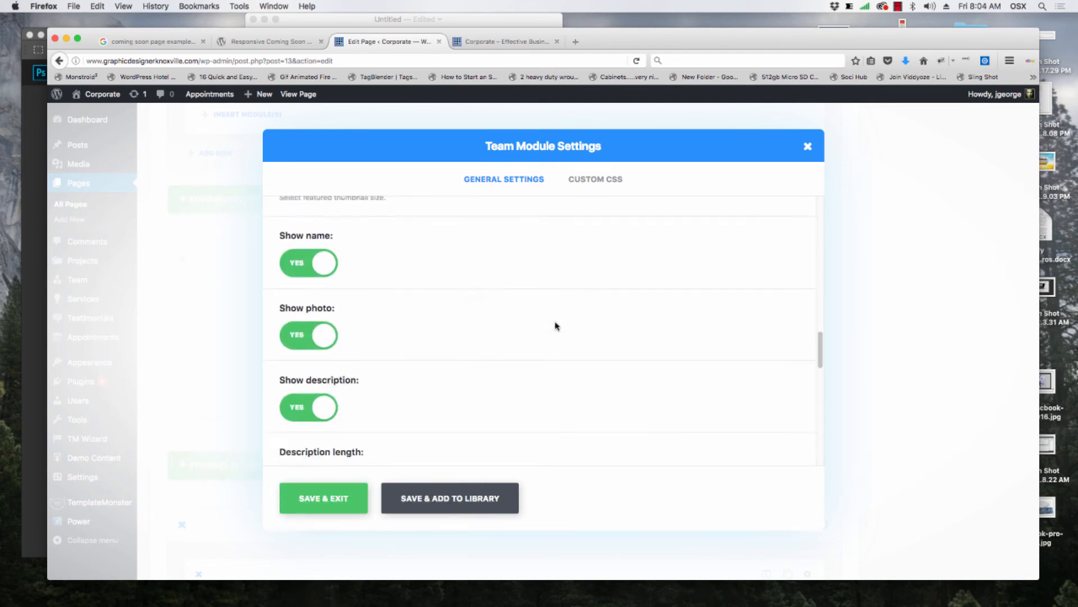
scroll(556, 323, "down", 5)
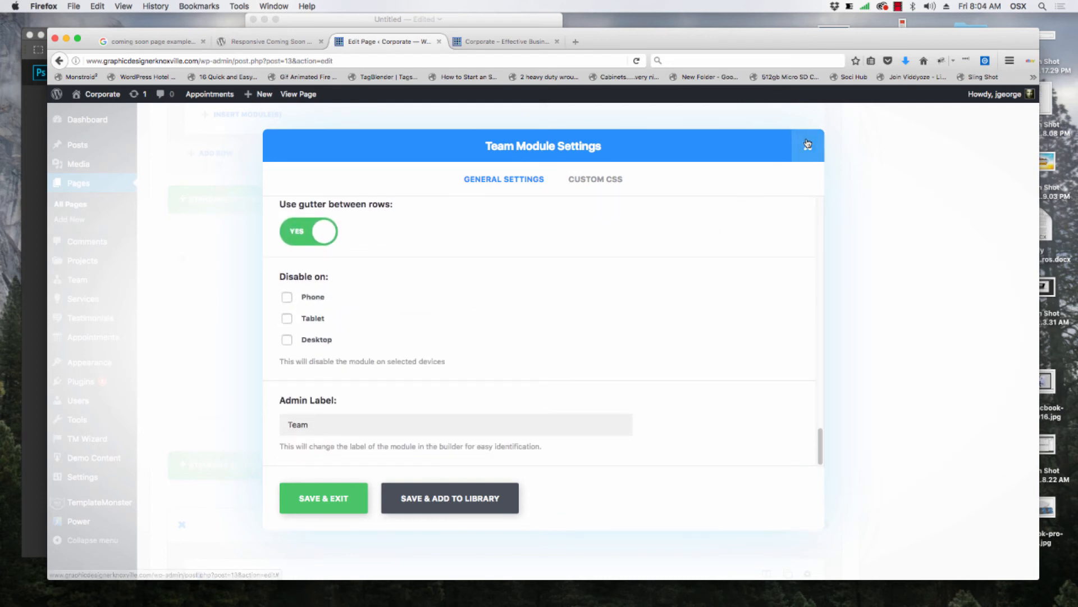
- Review the Team module's Custom CSS fields and close its settings without saving
left_click(599, 180)
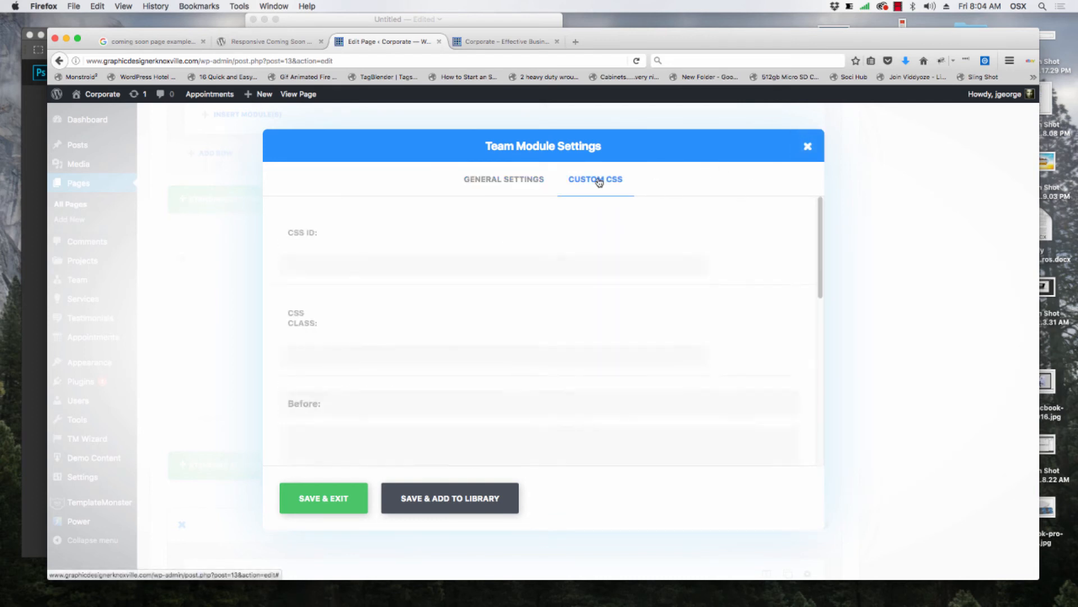
scroll(502, 269, "down", 5)
scroll(506, 270, "down", 2)
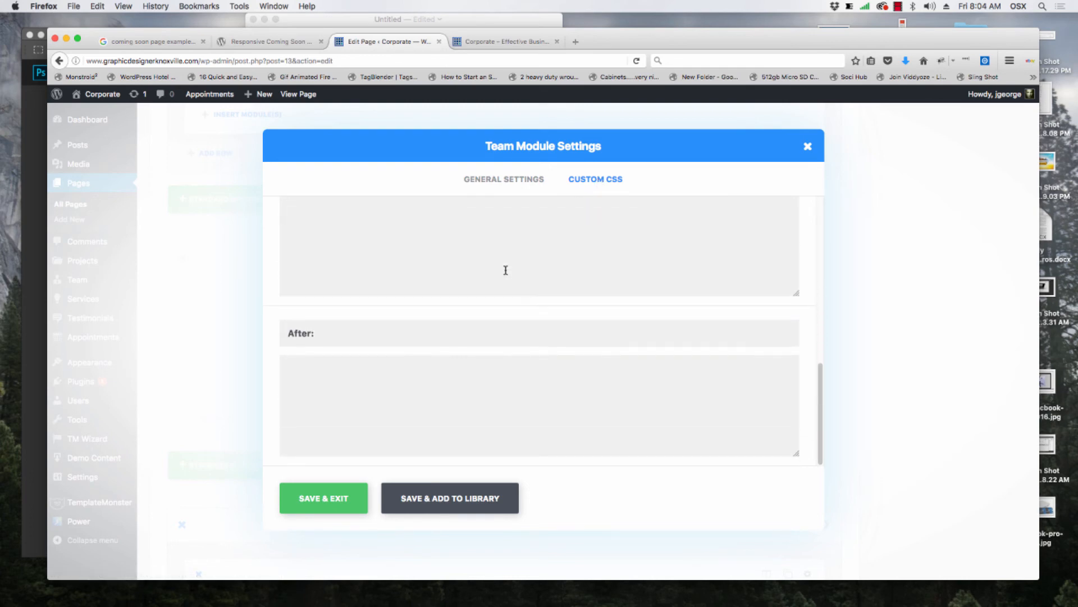
left_click(807, 146)
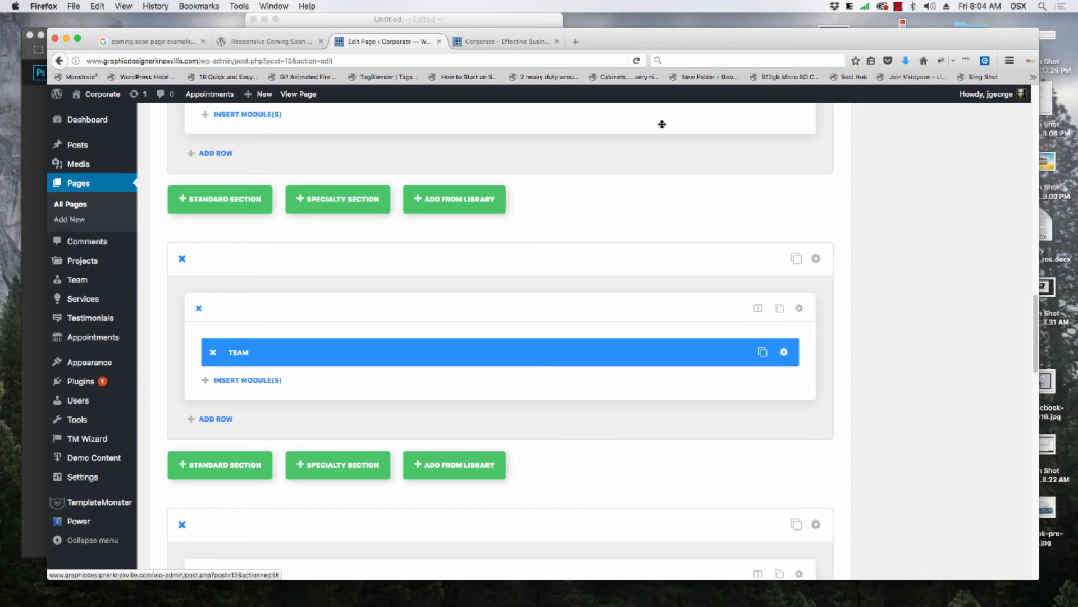
- Look back over the Home page's builder sections from the Team module up to the Slider section
scroll(646, 191, "up", 5)
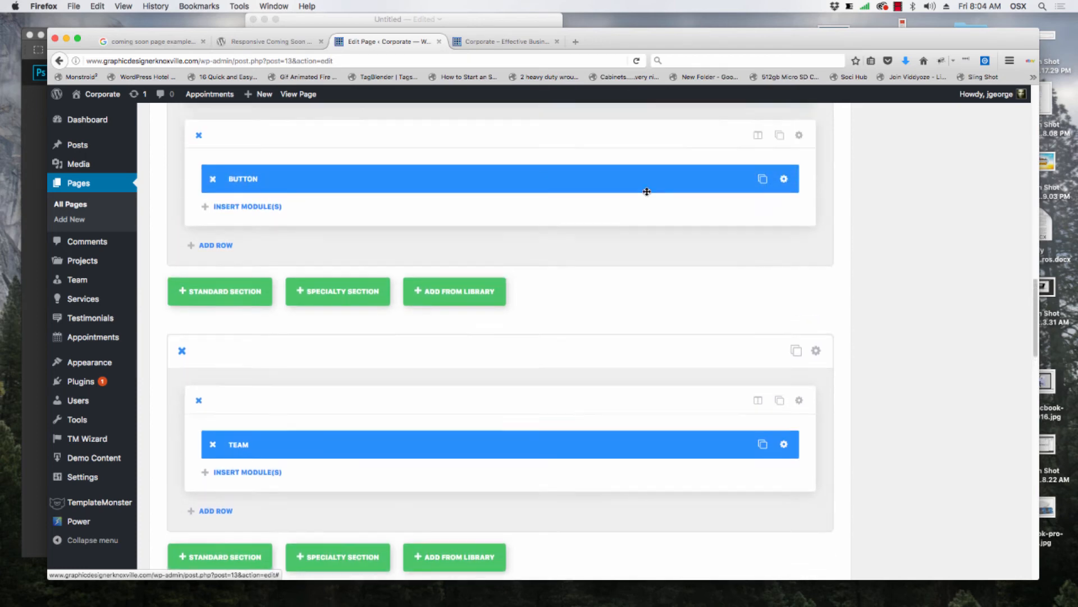
scroll(648, 189, "up", 9)
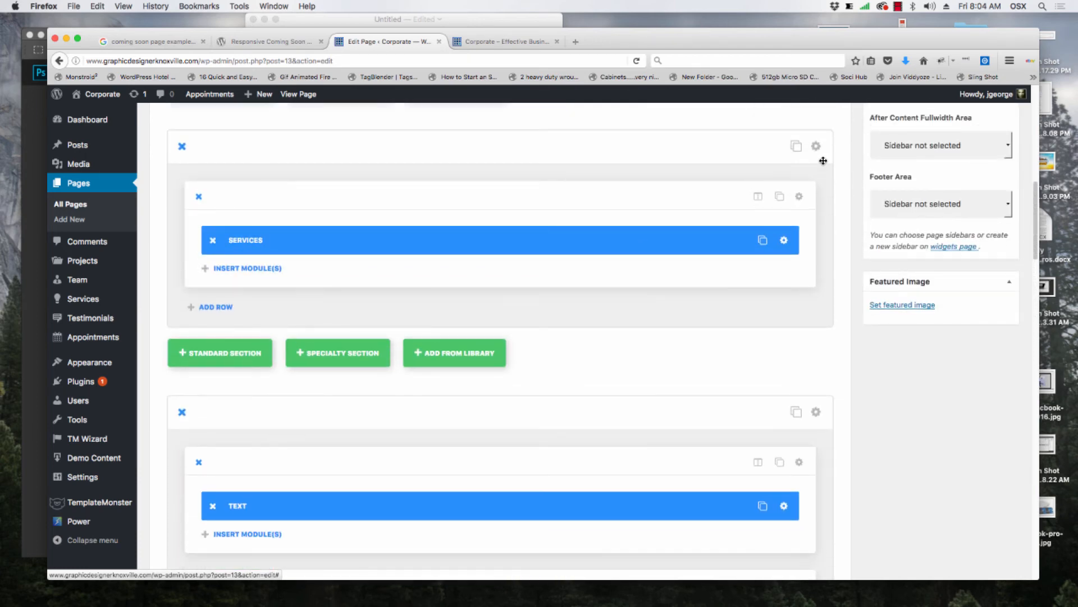
scroll(842, 152, "up", 7)
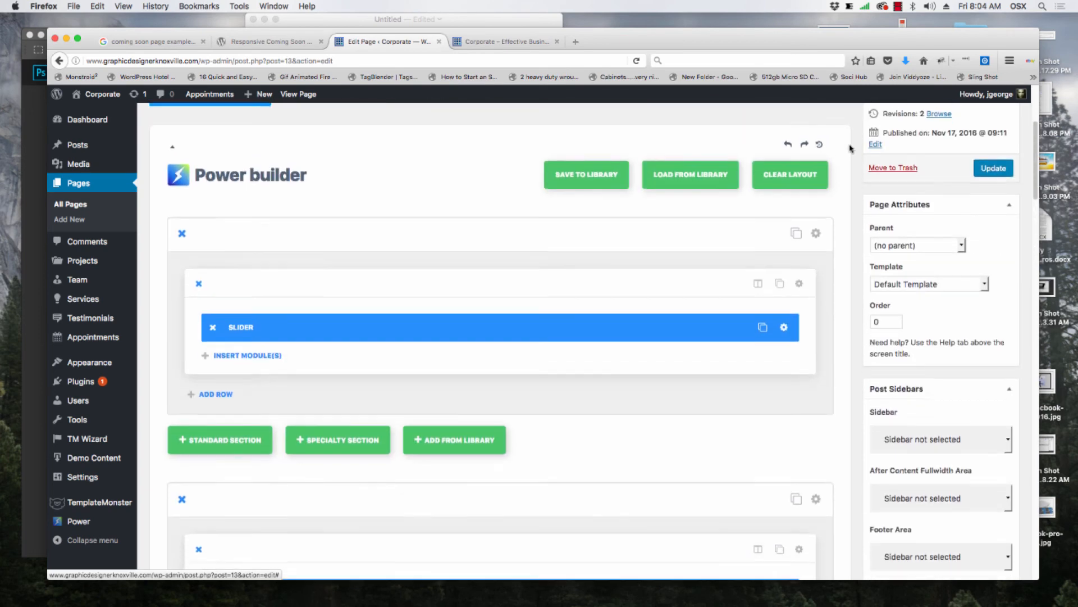
- Open the Slider row's module settings and review the advanced margin, background image, color and video options
scroll(851, 148, "down", 2)
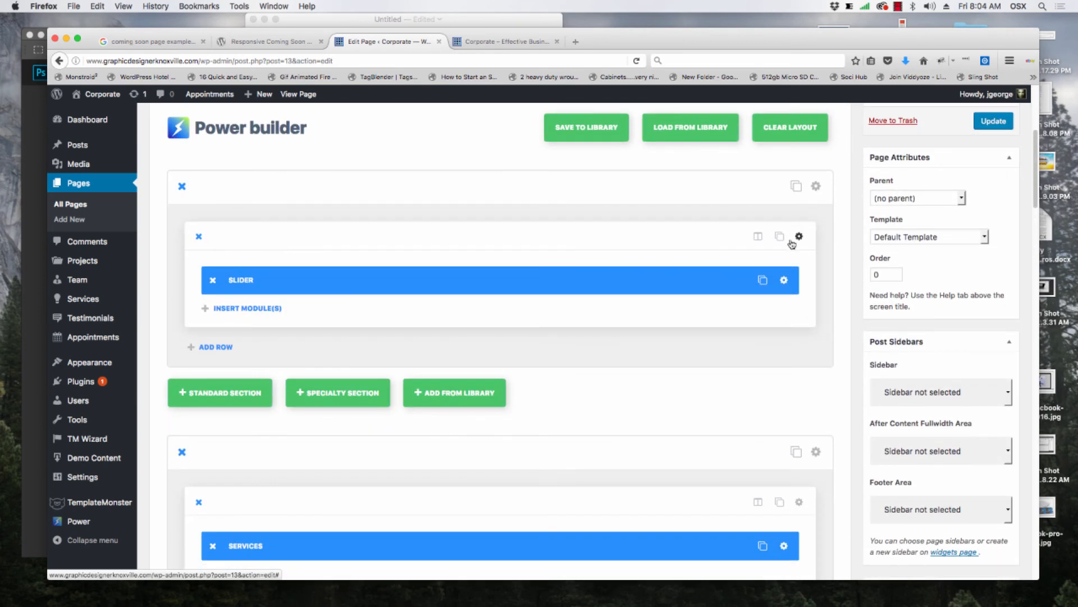
left_click(799, 237)
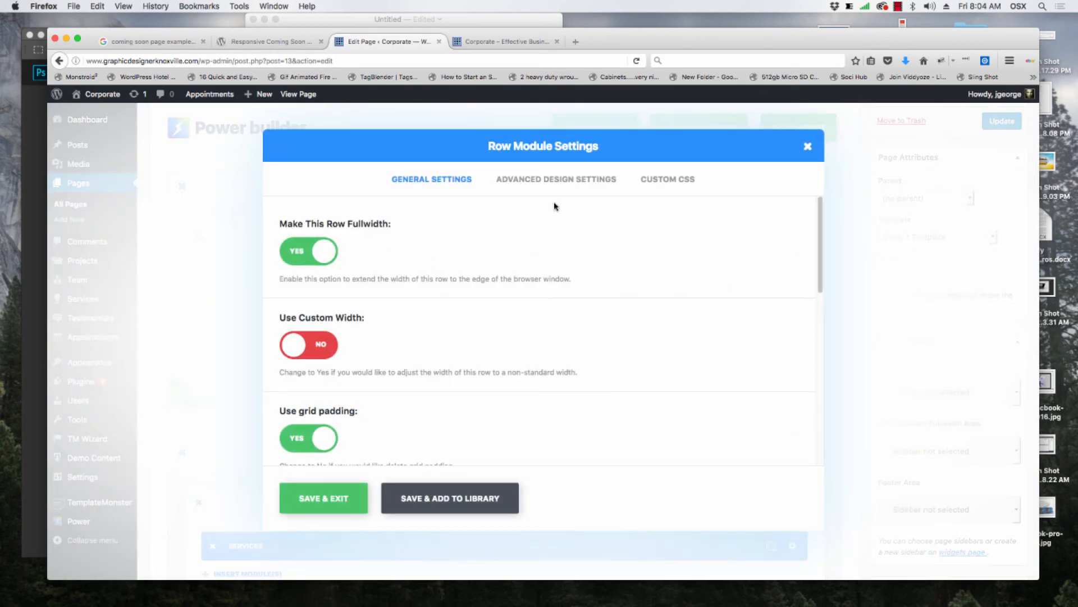
left_click(561, 178)
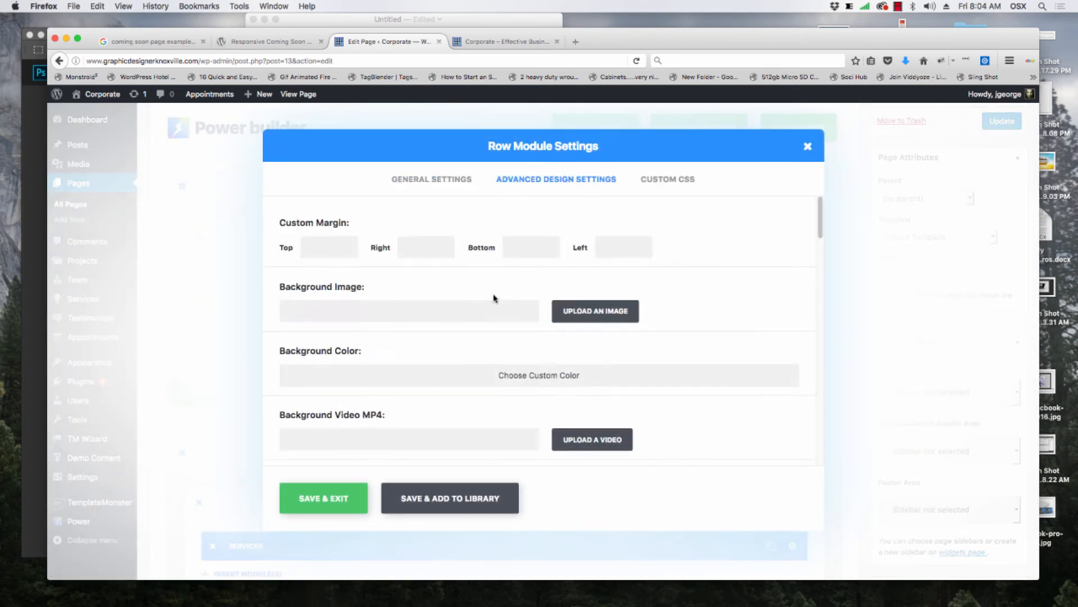
scroll(493, 295, "down", 1)
scroll(493, 295, "up", 1)
scroll(502, 298, "down", 5)
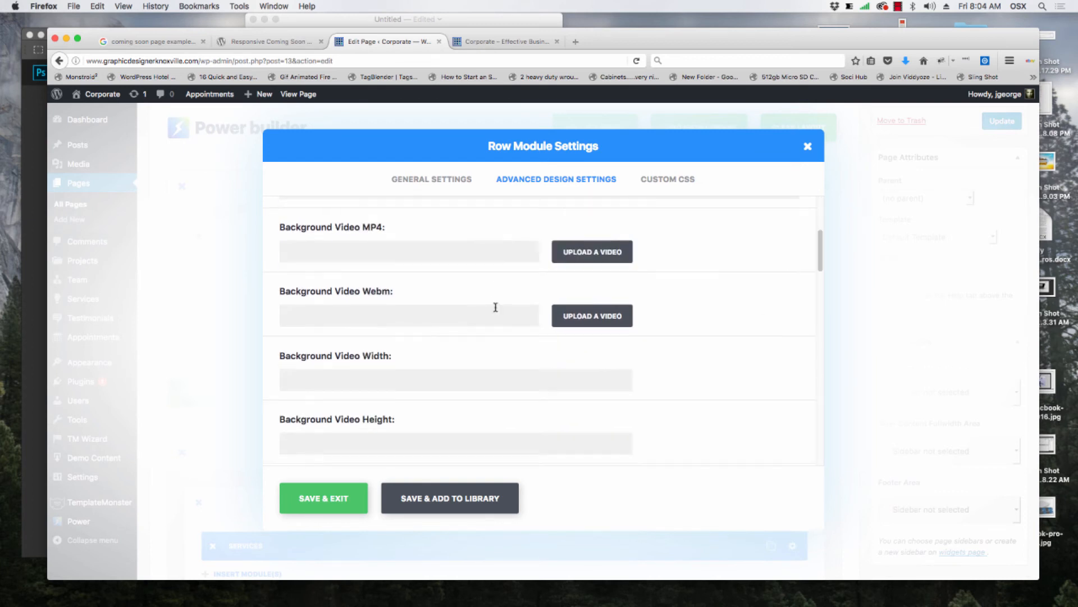
scroll(466, 297, "up", 5)
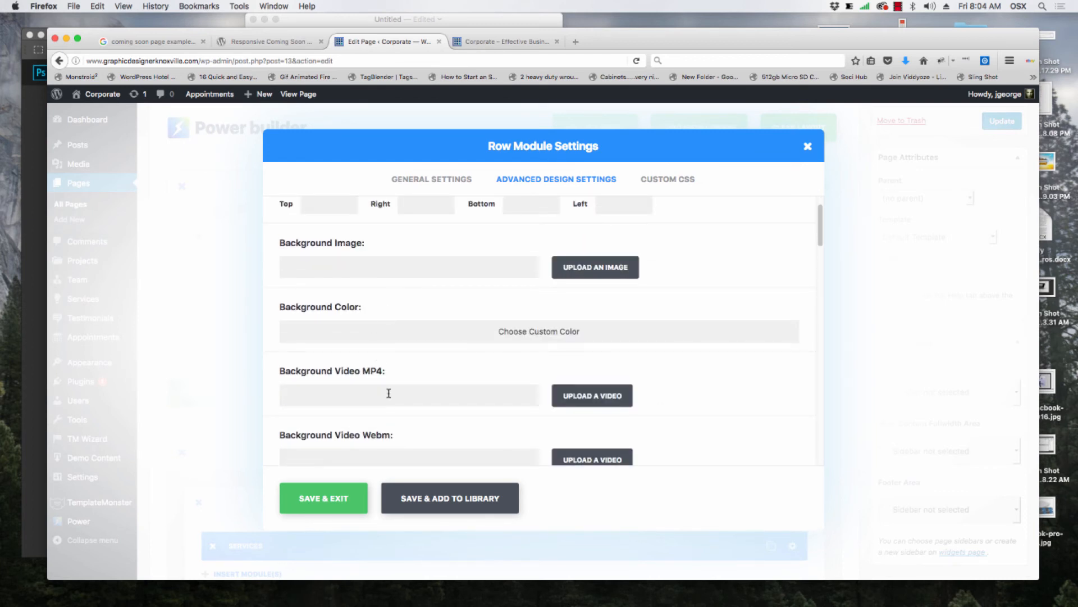
- Inspect the row's parallax, column height, responsive and column order options, and close its settings without saving
scroll(441, 365, "down", 10)
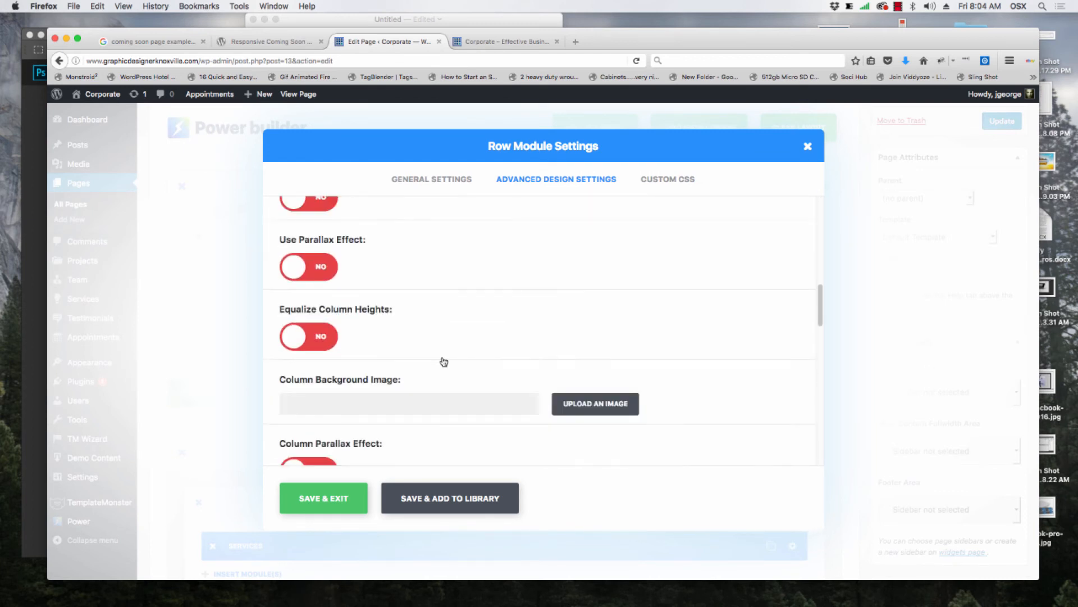
scroll(443, 359, "down", 8)
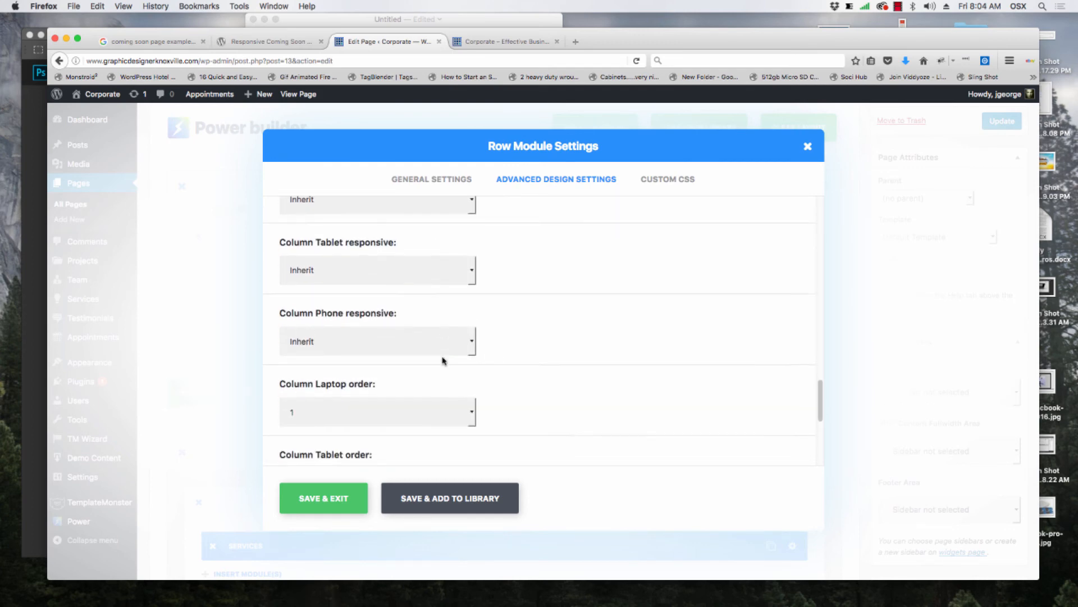
scroll(543, 318, "down", 3)
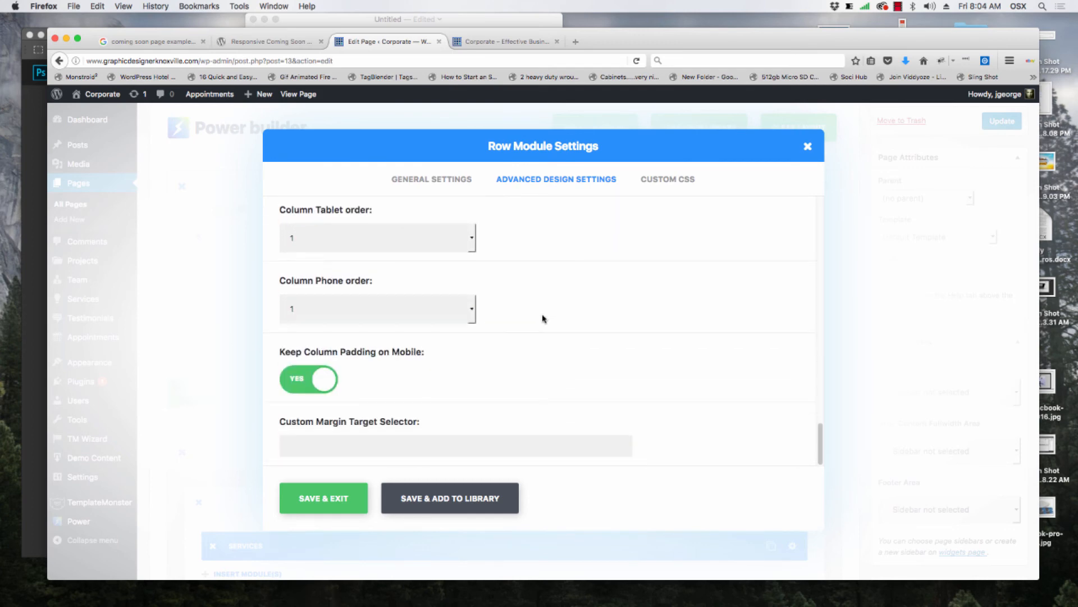
left_click(808, 146)
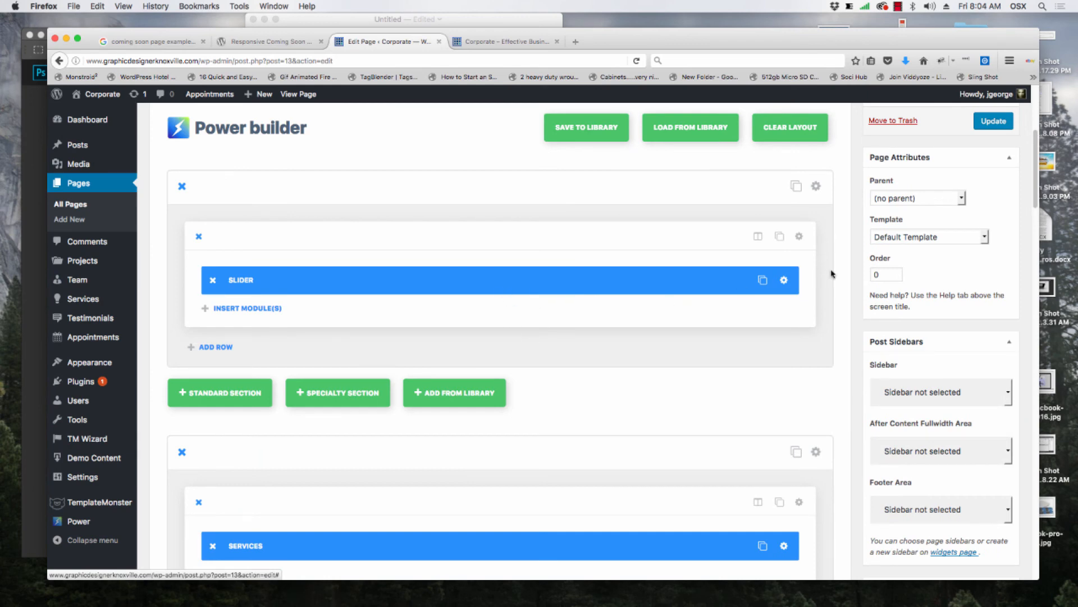
scroll(851, 247, "up", 5)
scroll(852, 247, "down", 1)
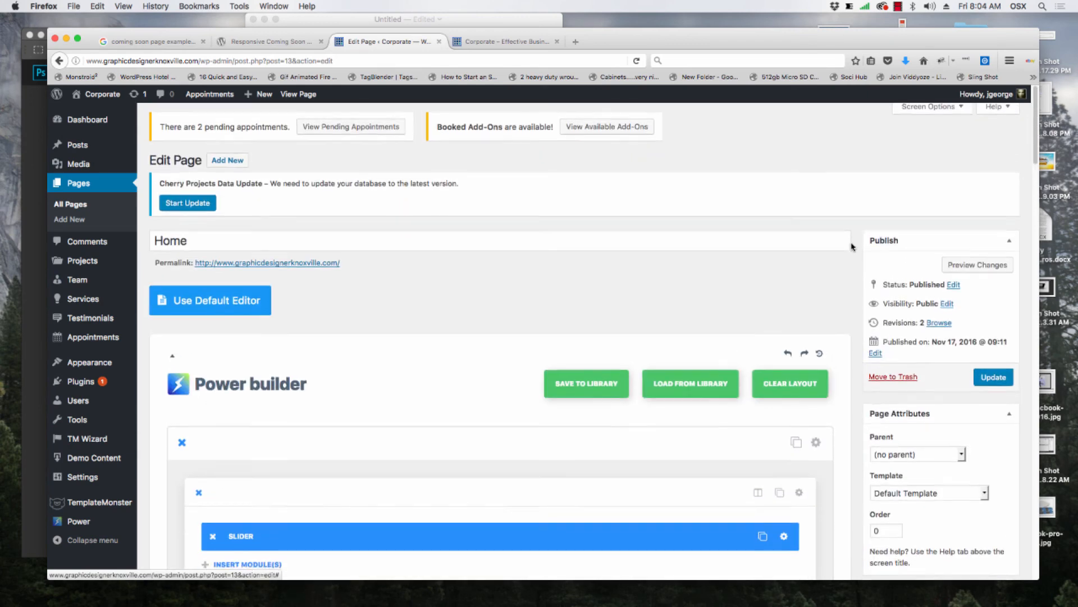
- On the live site, open the Standard Post example under News Post Formats and review its article, related posts and comments
left_click(515, 41)
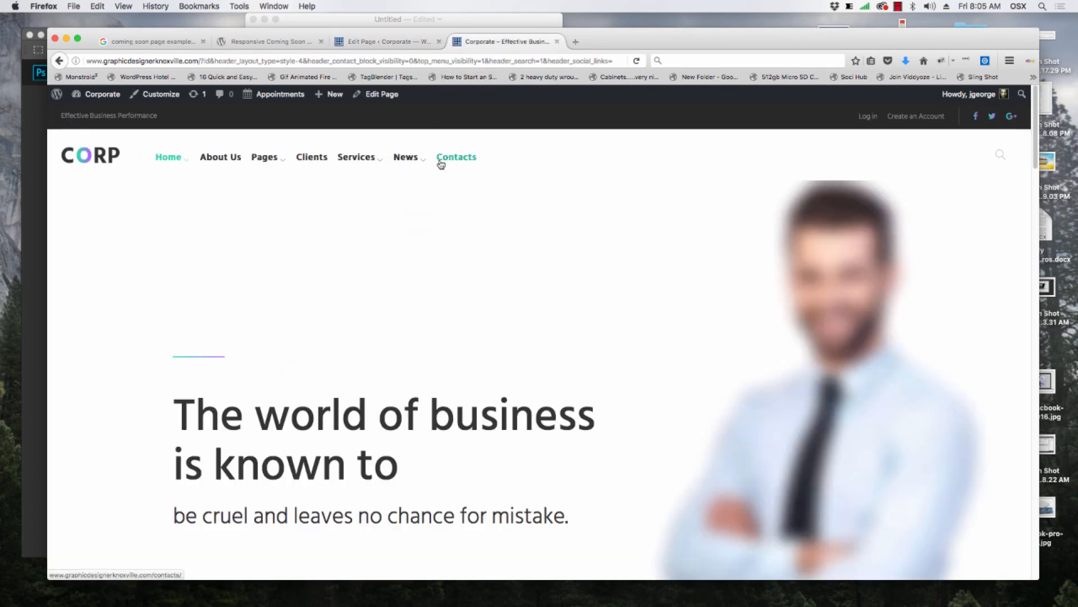
mouse_move(410, 163)
mouse_move(413, 198)
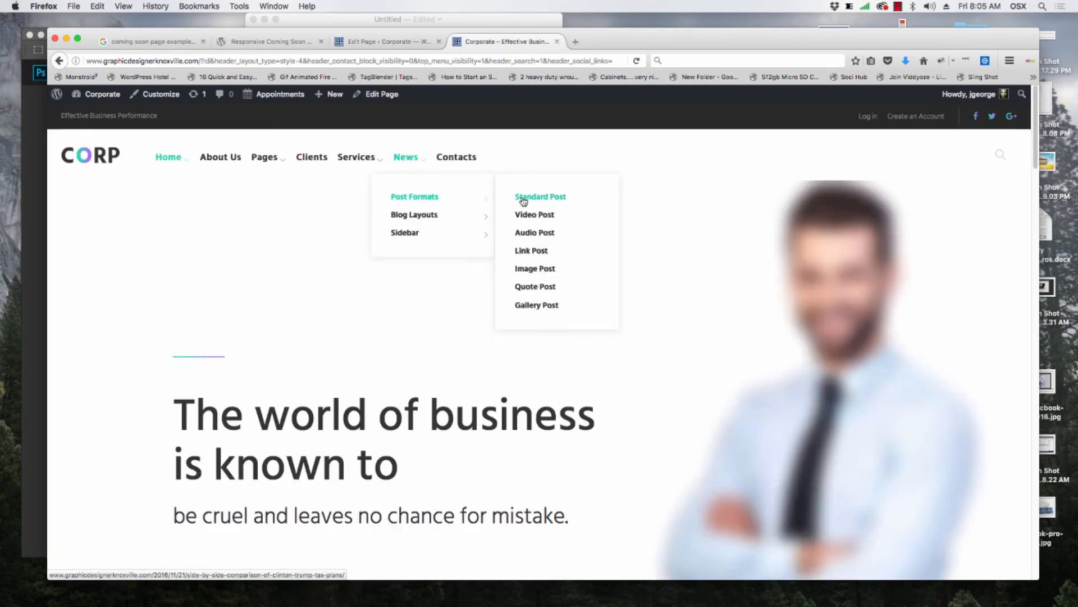
left_click(541, 198)
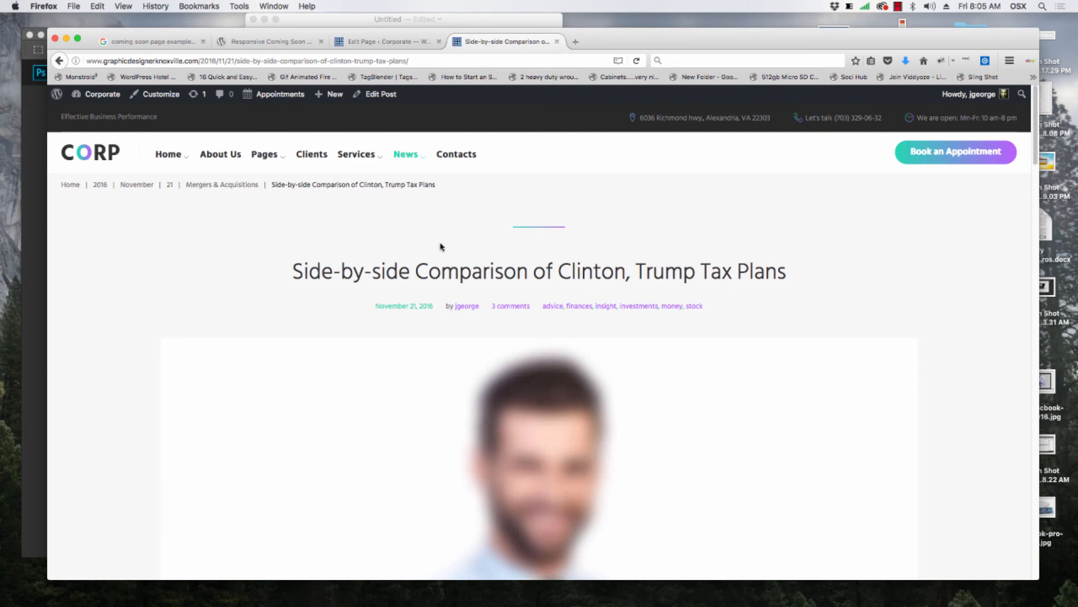
scroll(254, 337, "down", 5)
scroll(255, 337, "down", 15)
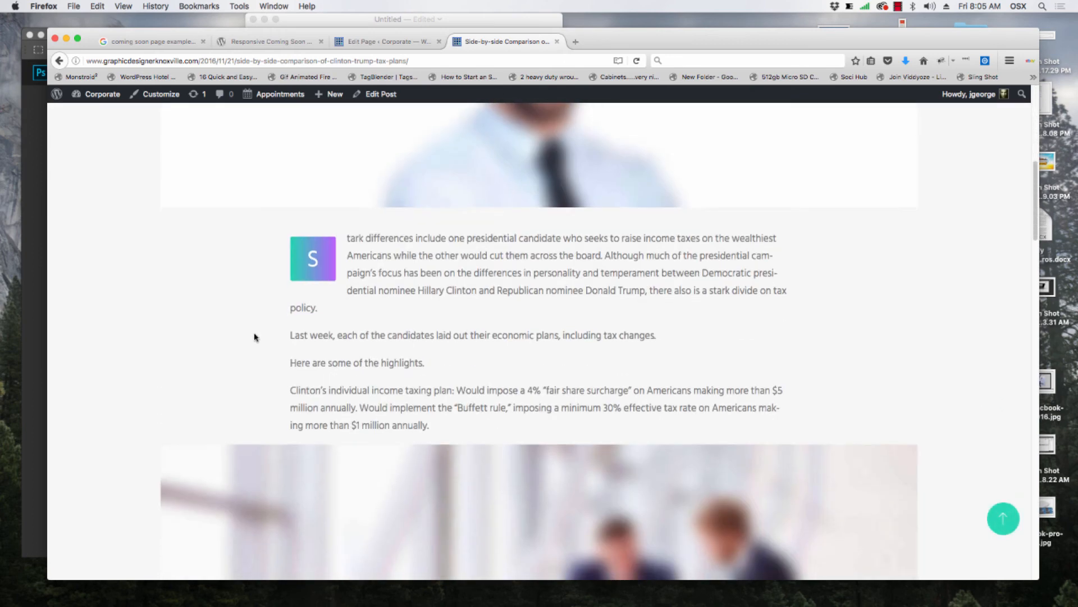
scroll(254, 335, "down", 2)
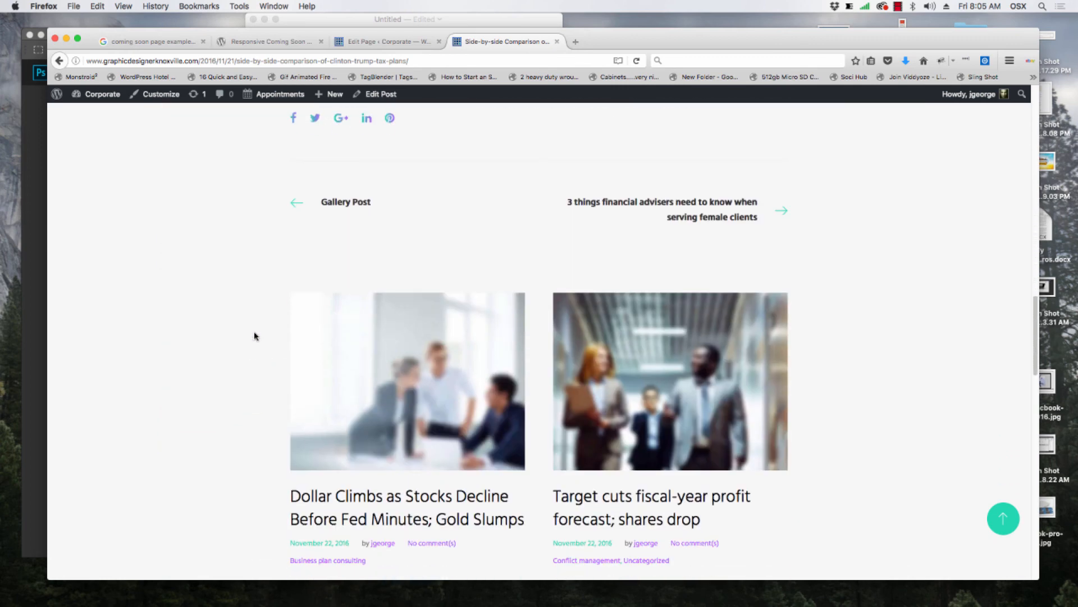
scroll(631, 320, "down", 7)
scroll(700, 350, "down", 20)
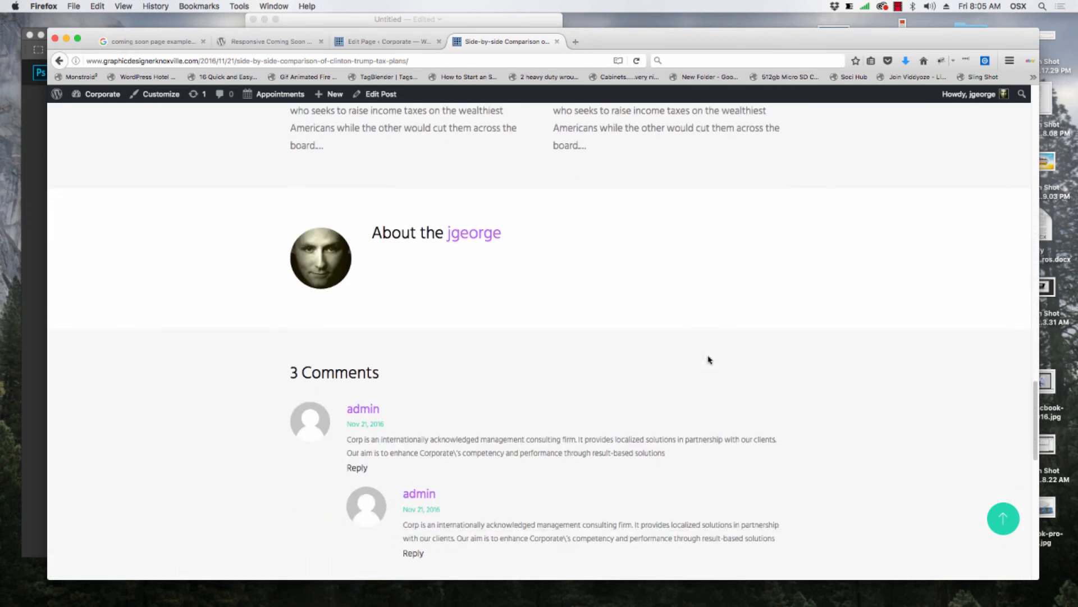
scroll(707, 357, "up", 20)
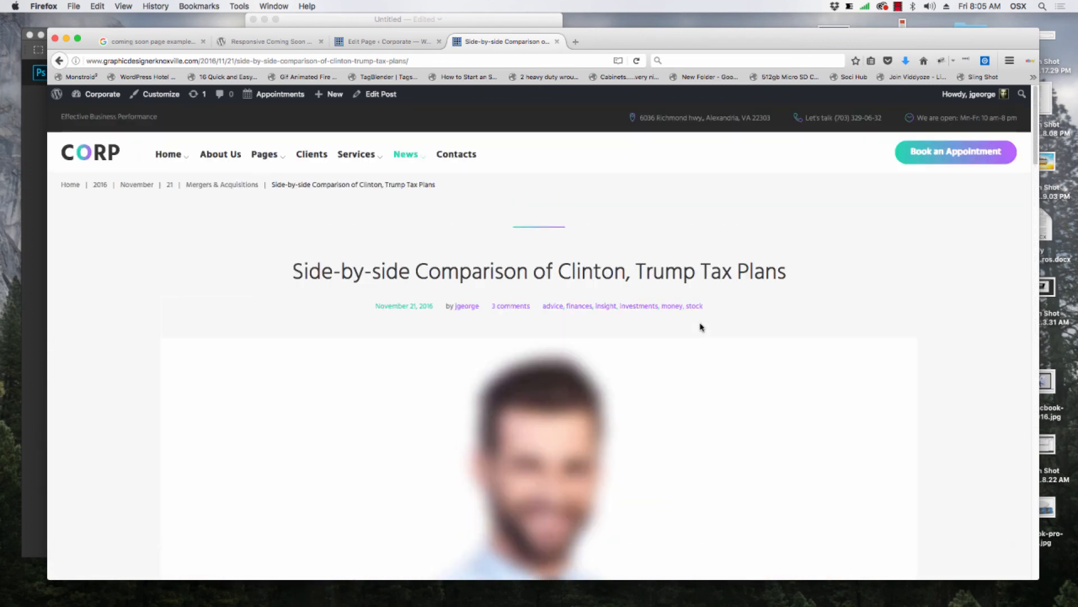
- Open the Conflict Management service page and look through its content down to the appointment call to action
mouse_move(362, 158)
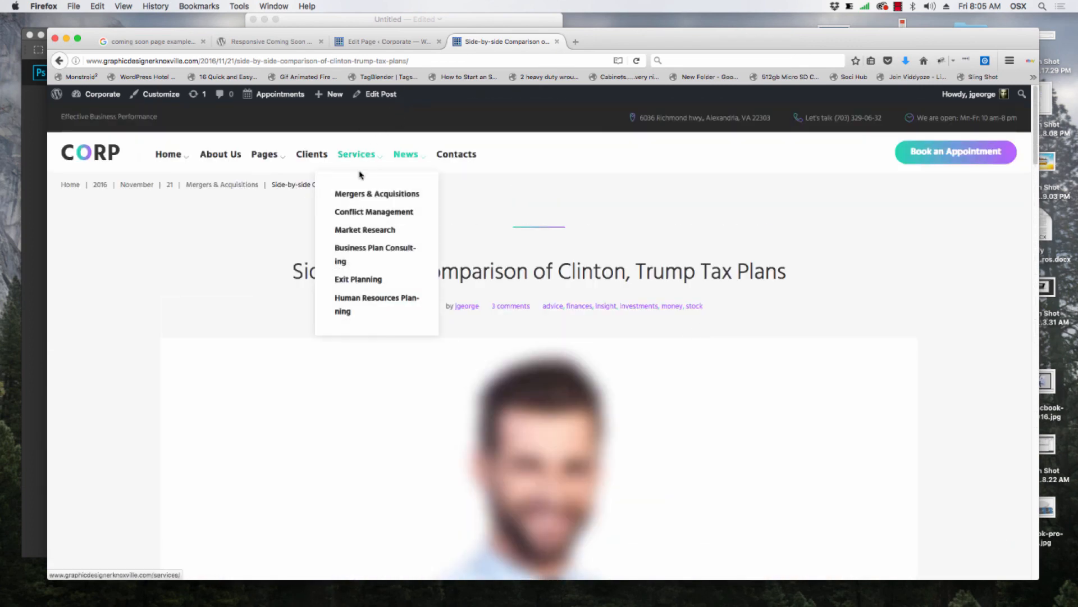
left_click(362, 218)
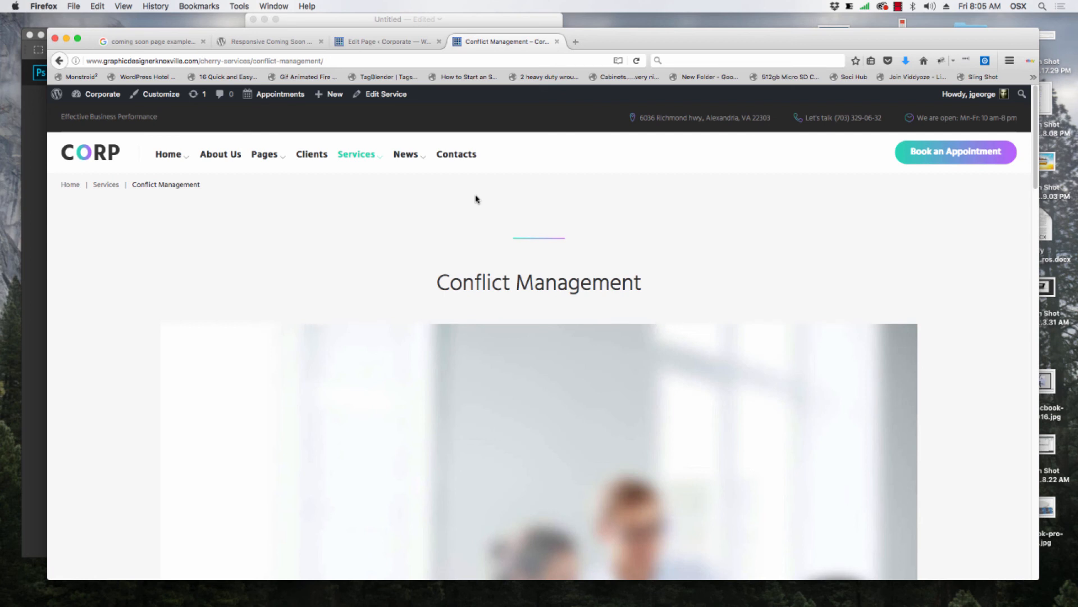
scroll(369, 251, "down", 10)
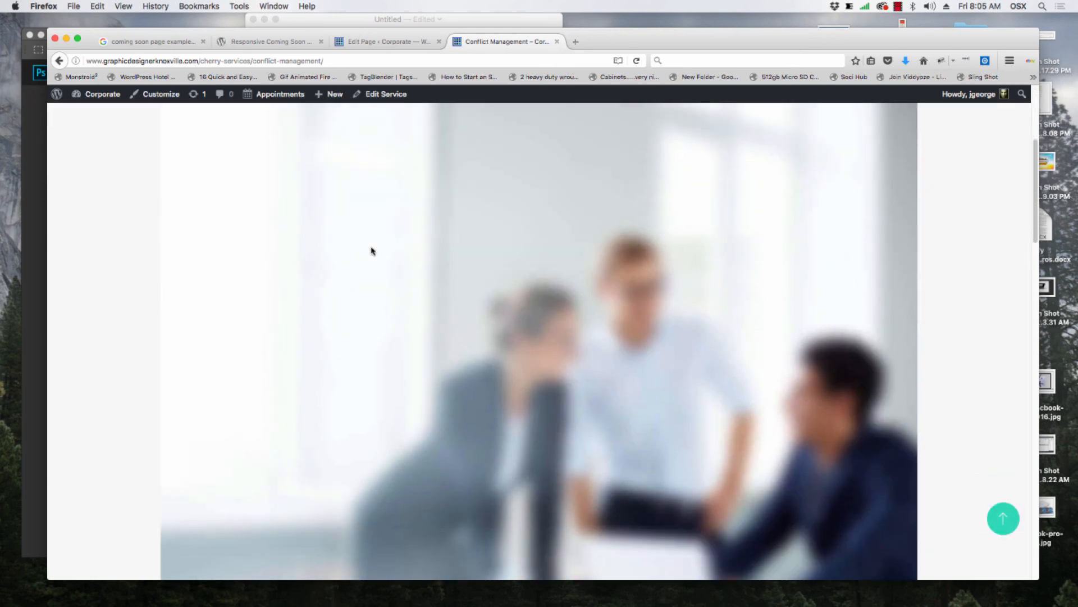
scroll(371, 251, "down", 10)
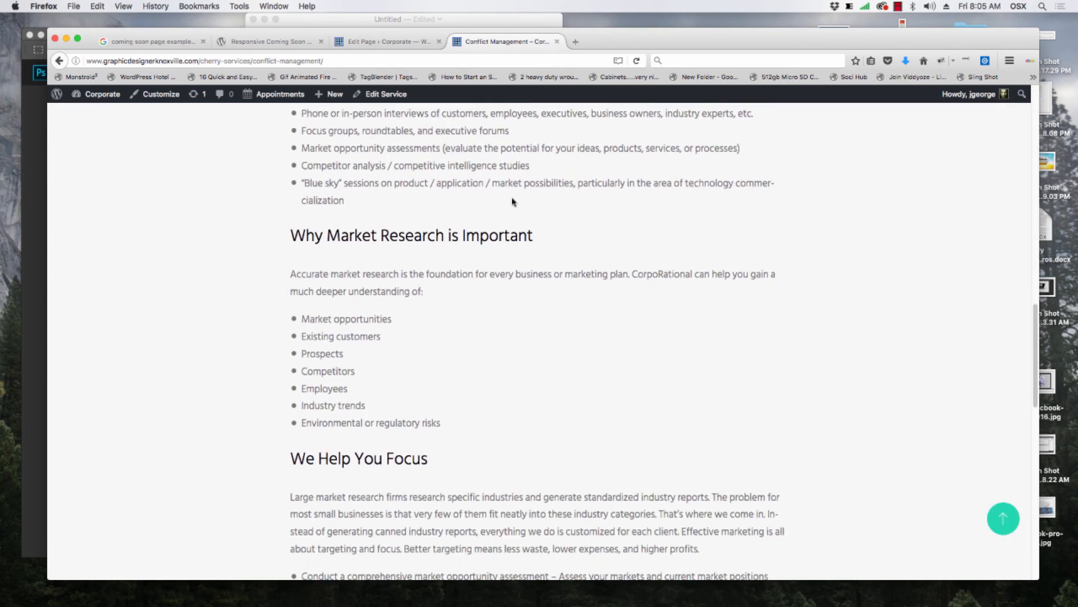
scroll(255, 306, "down", 15)
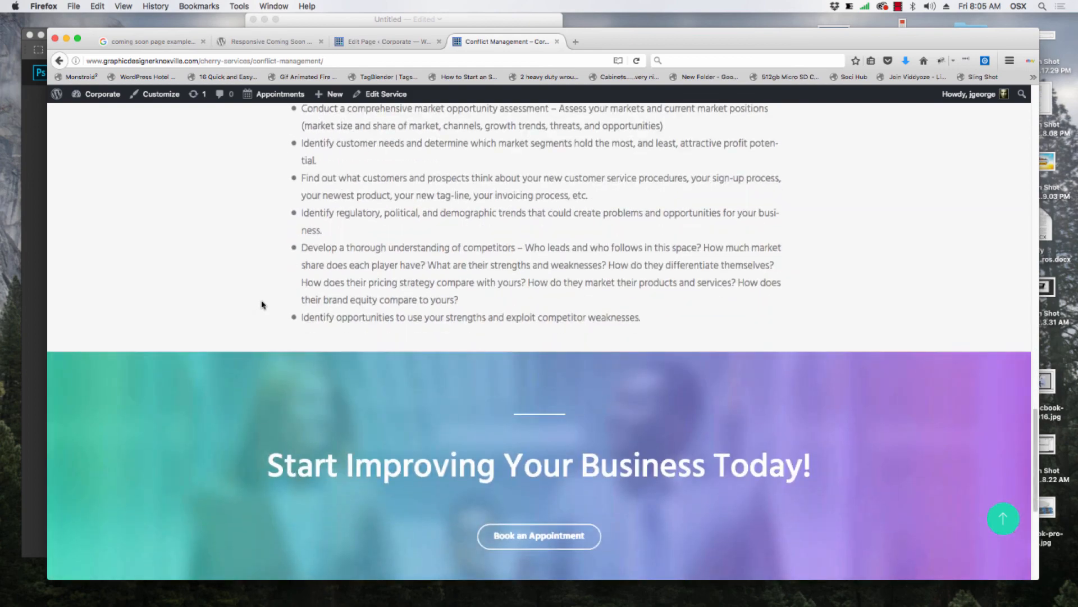
scroll(341, 273, "up", 15)
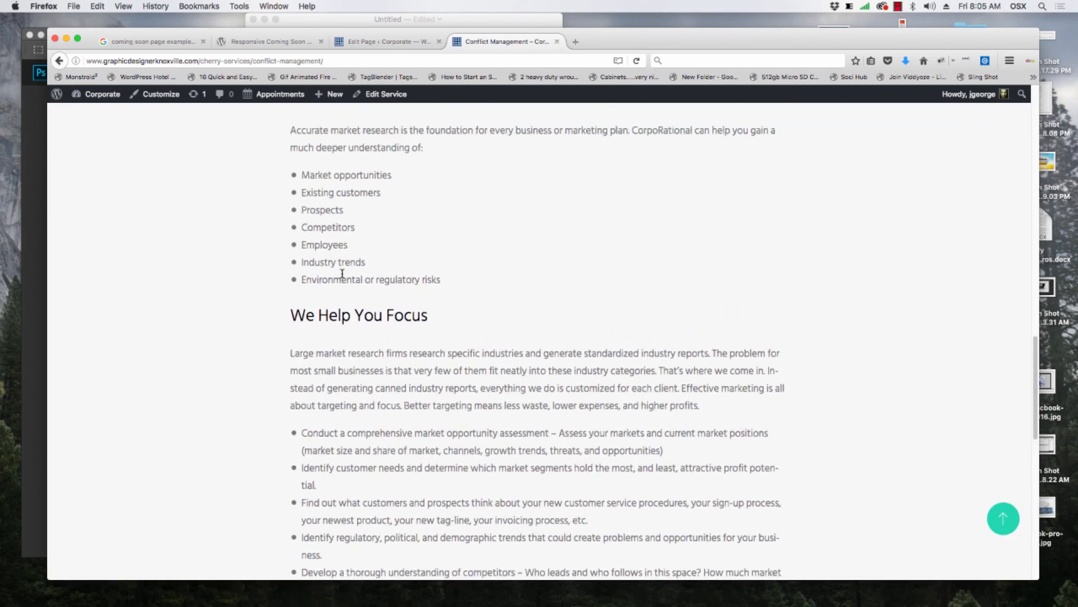
scroll(342, 274, "up", 15)
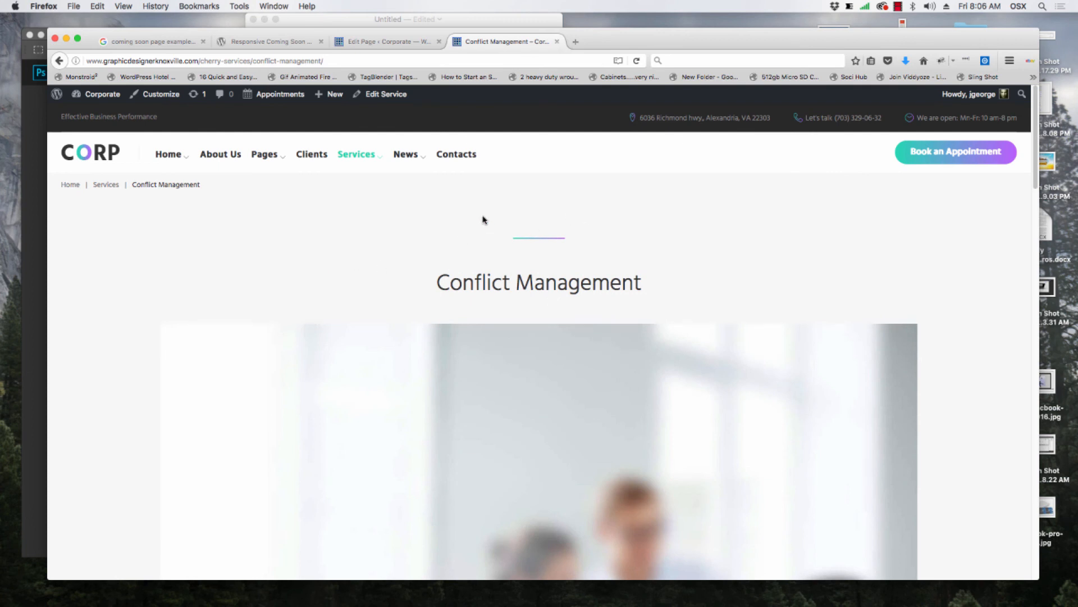
- Open the Clients page and review its client entries, appointment banner and footer
left_click(301, 155)
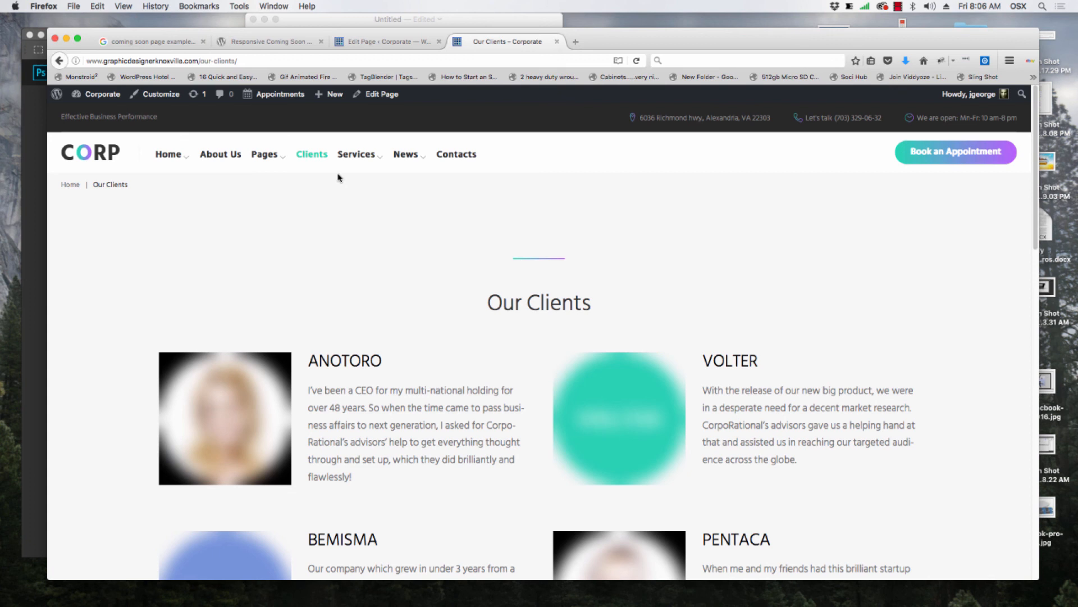
scroll(317, 235, "down", 15)
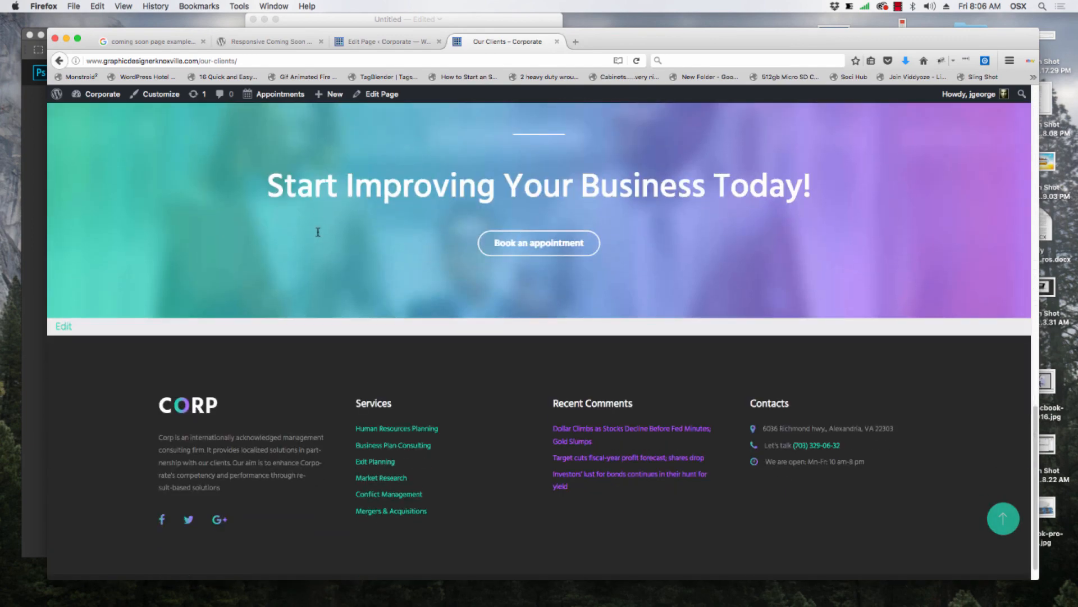
scroll(317, 235, "up", 15)
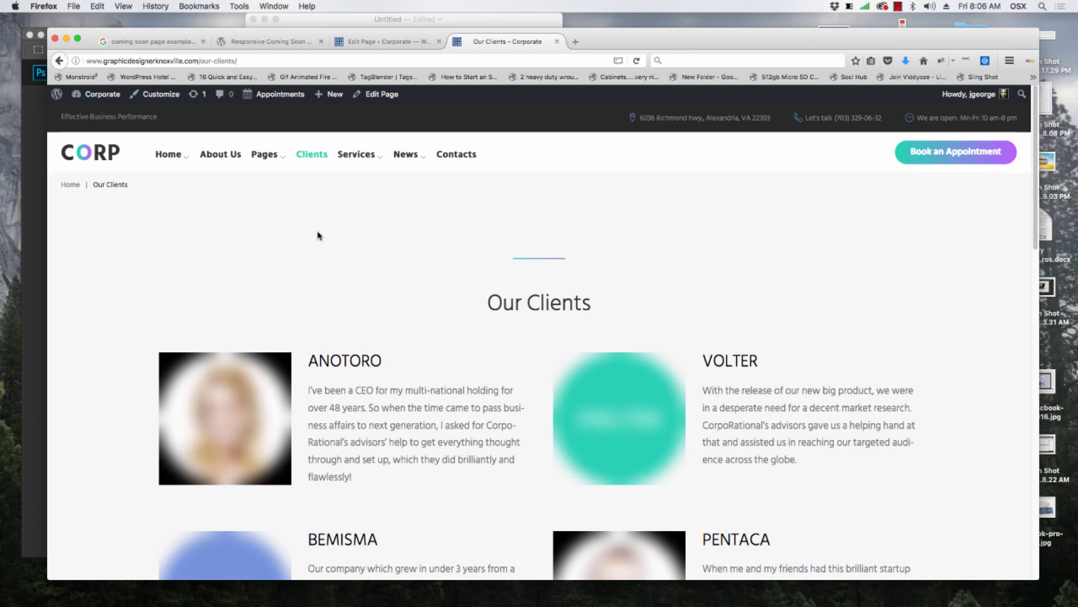
- Return to the Home page editor and review the builder sections down to the Page settings layout options
left_click(386, 40)
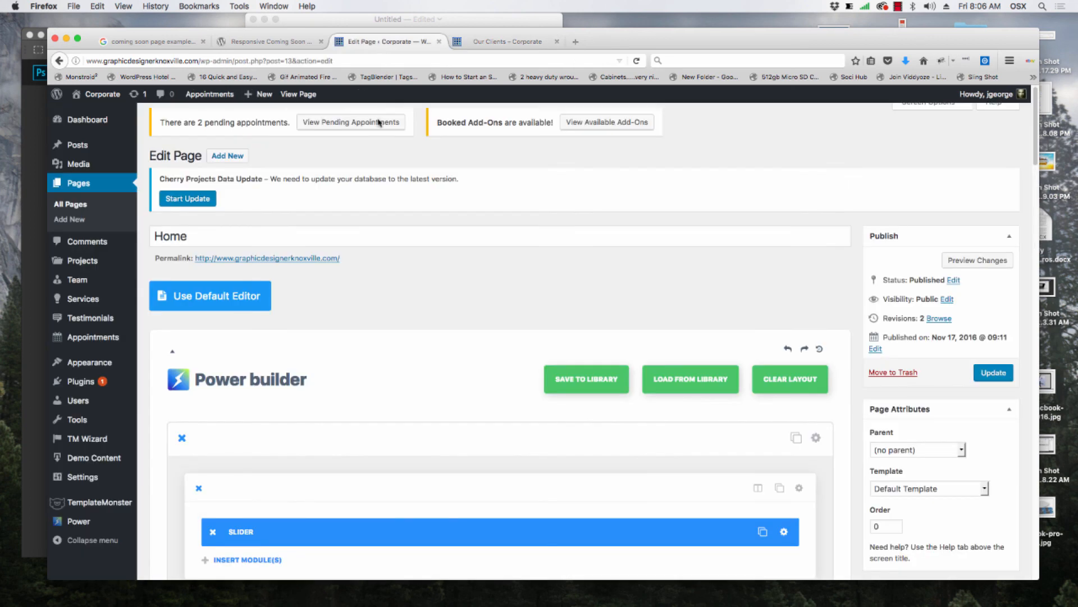
scroll(423, 287, "down", 10)
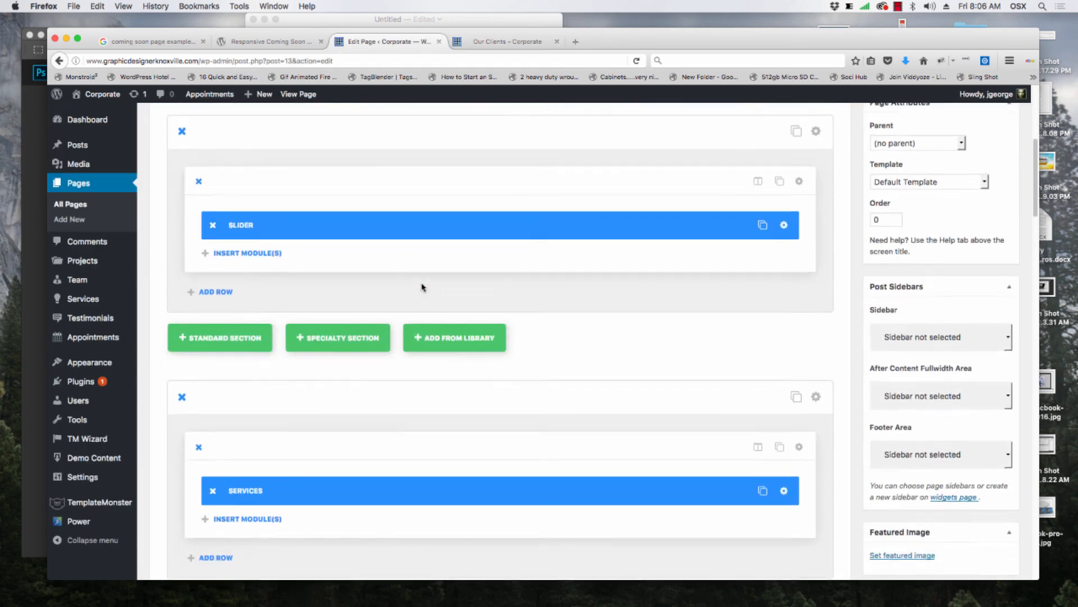
scroll(422, 286, "down", 10)
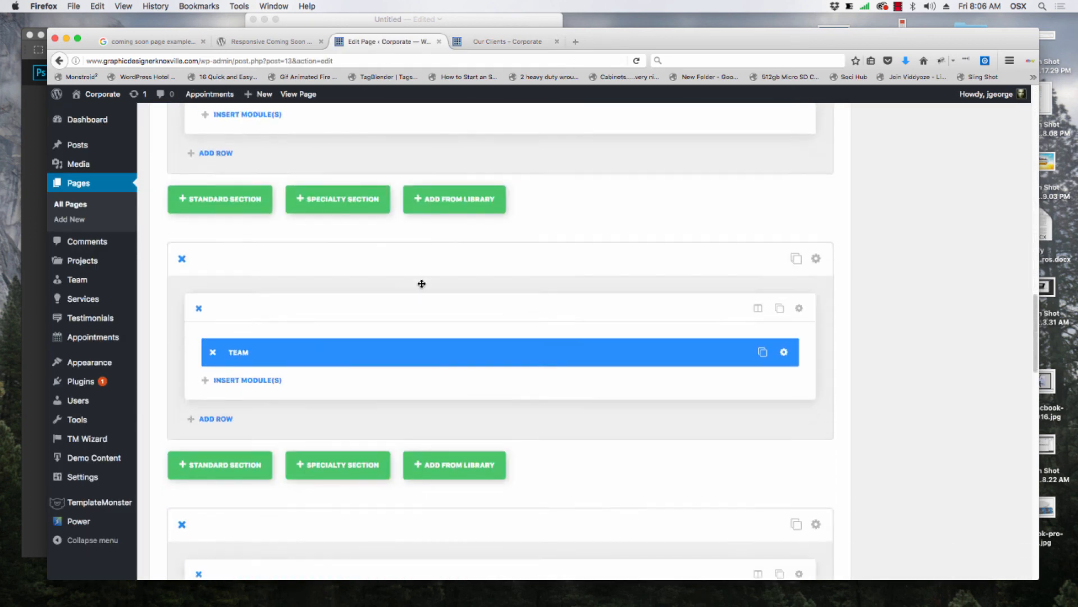
scroll(422, 284, "down", 10)
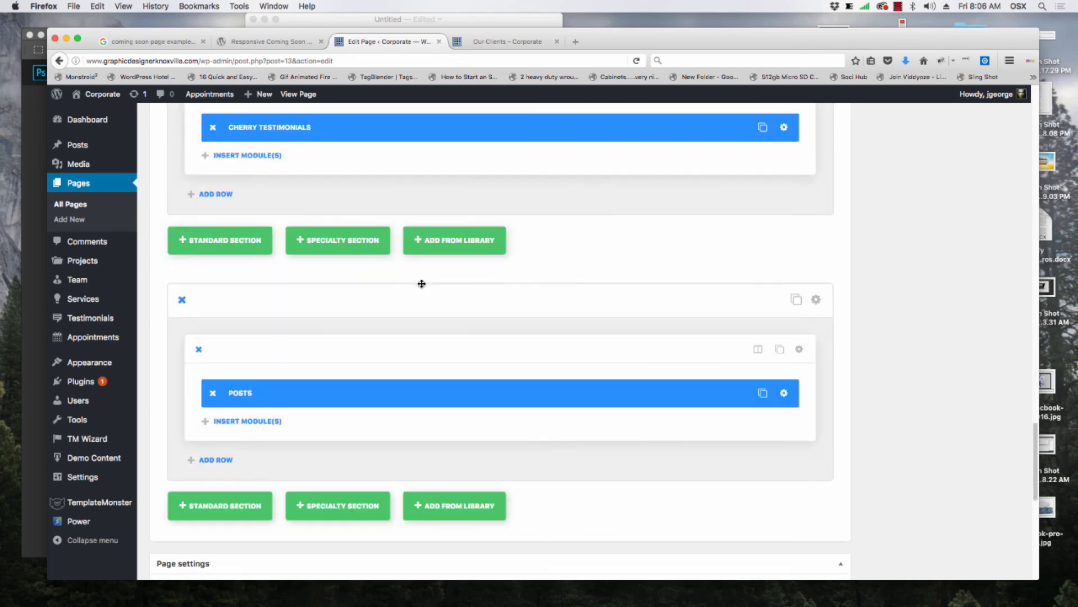
scroll(440, 267, "down", 5)
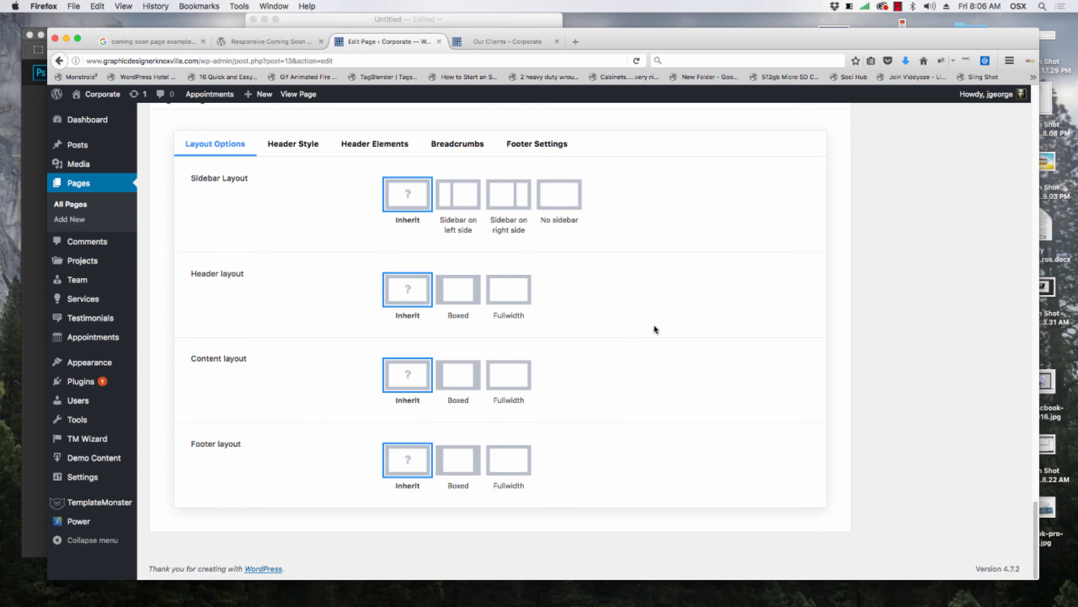
scroll(797, 313, "up", 4)
scroll(797, 313, "up", 15)
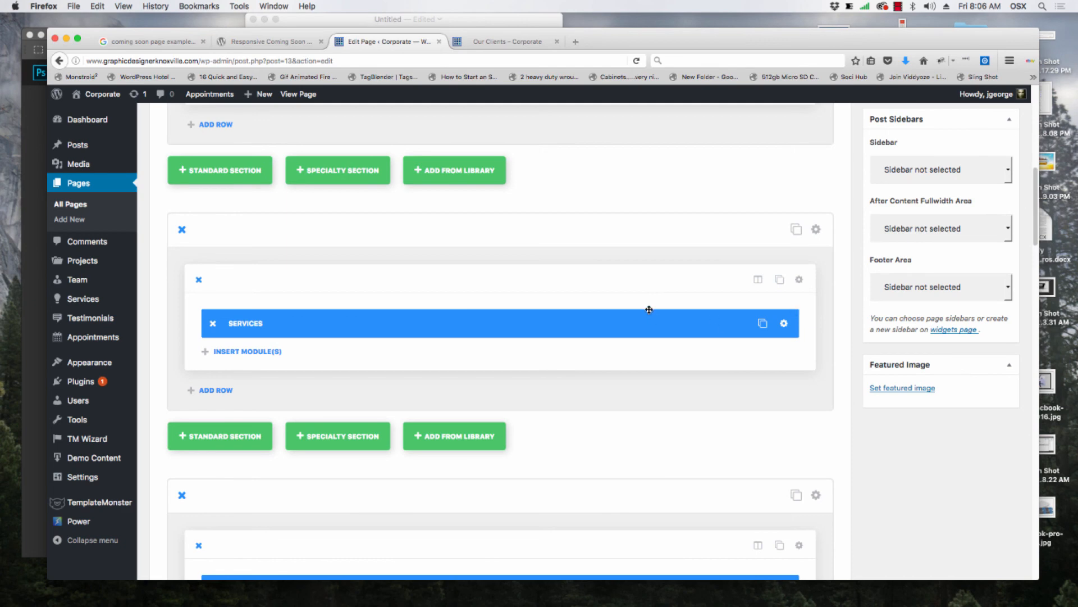
scroll(644, 308, "up", 10)
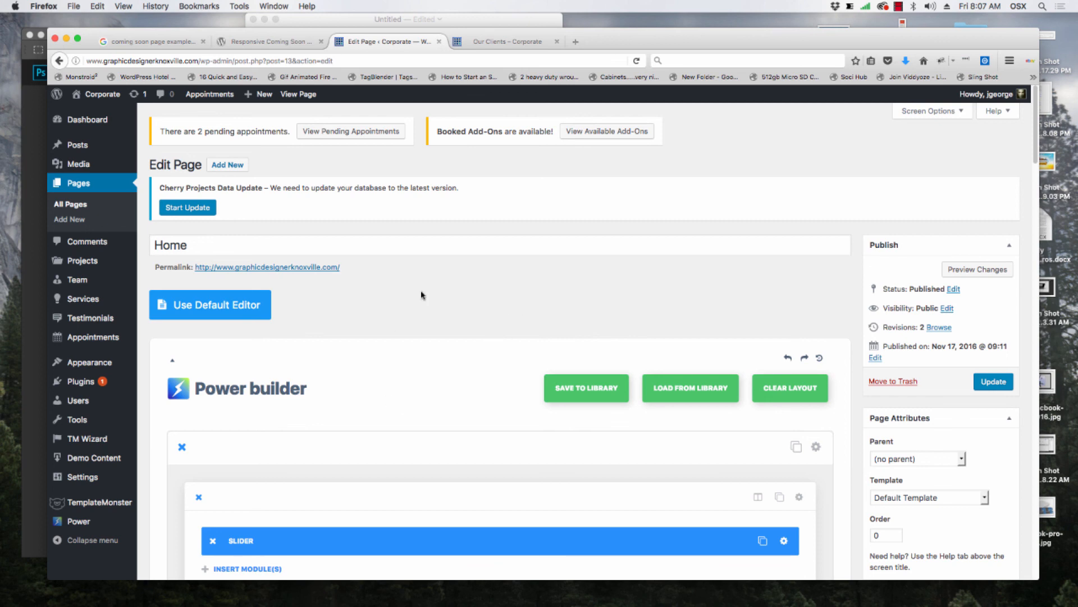
- Look over the Home page's builder sections once more, from Services to Call to Action, and return to the page title
scroll(497, 443, "down", 15)
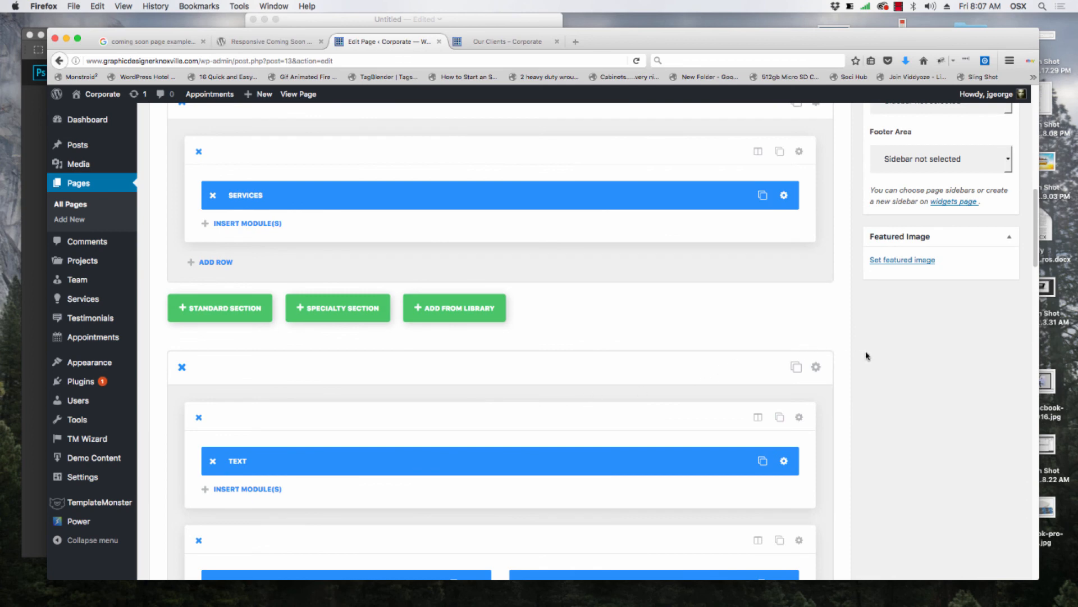
scroll(905, 327, "down", 1)
scroll(905, 327, "down", 15)
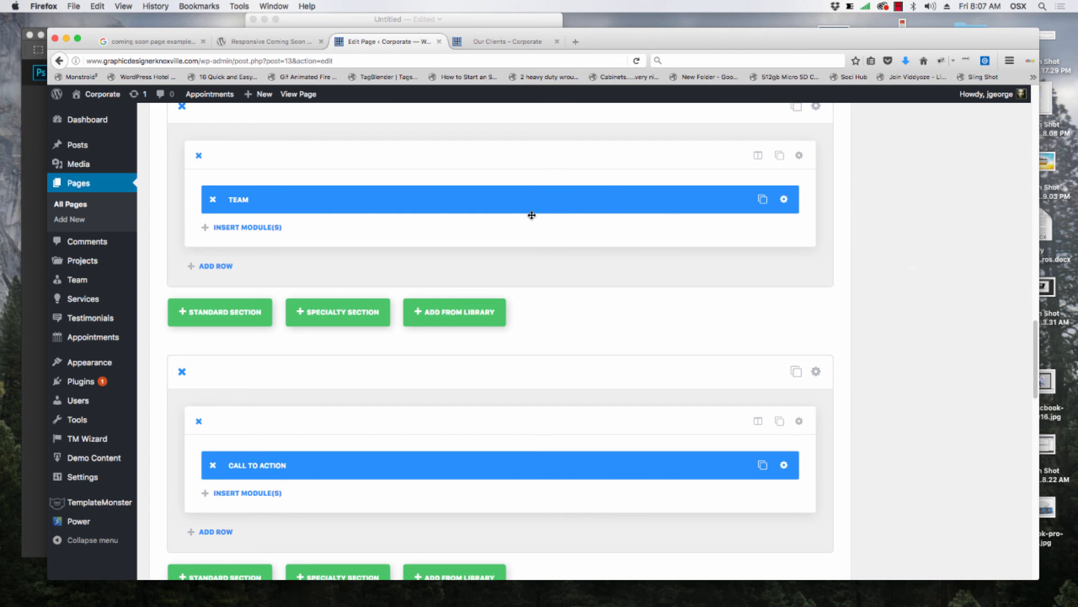
mouse_move(523, 195)
left_mouse_down()
mouse_move(527, 174)
mouse_move(522, 193)
left_mouse_up()
left_click_drag(1032, 337, 1044, 99)
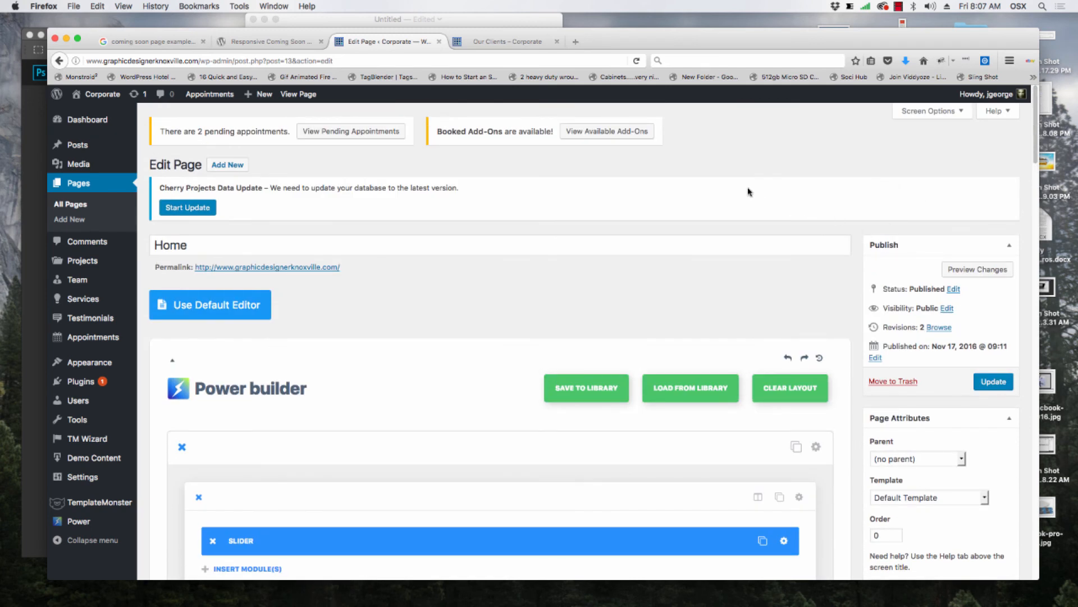